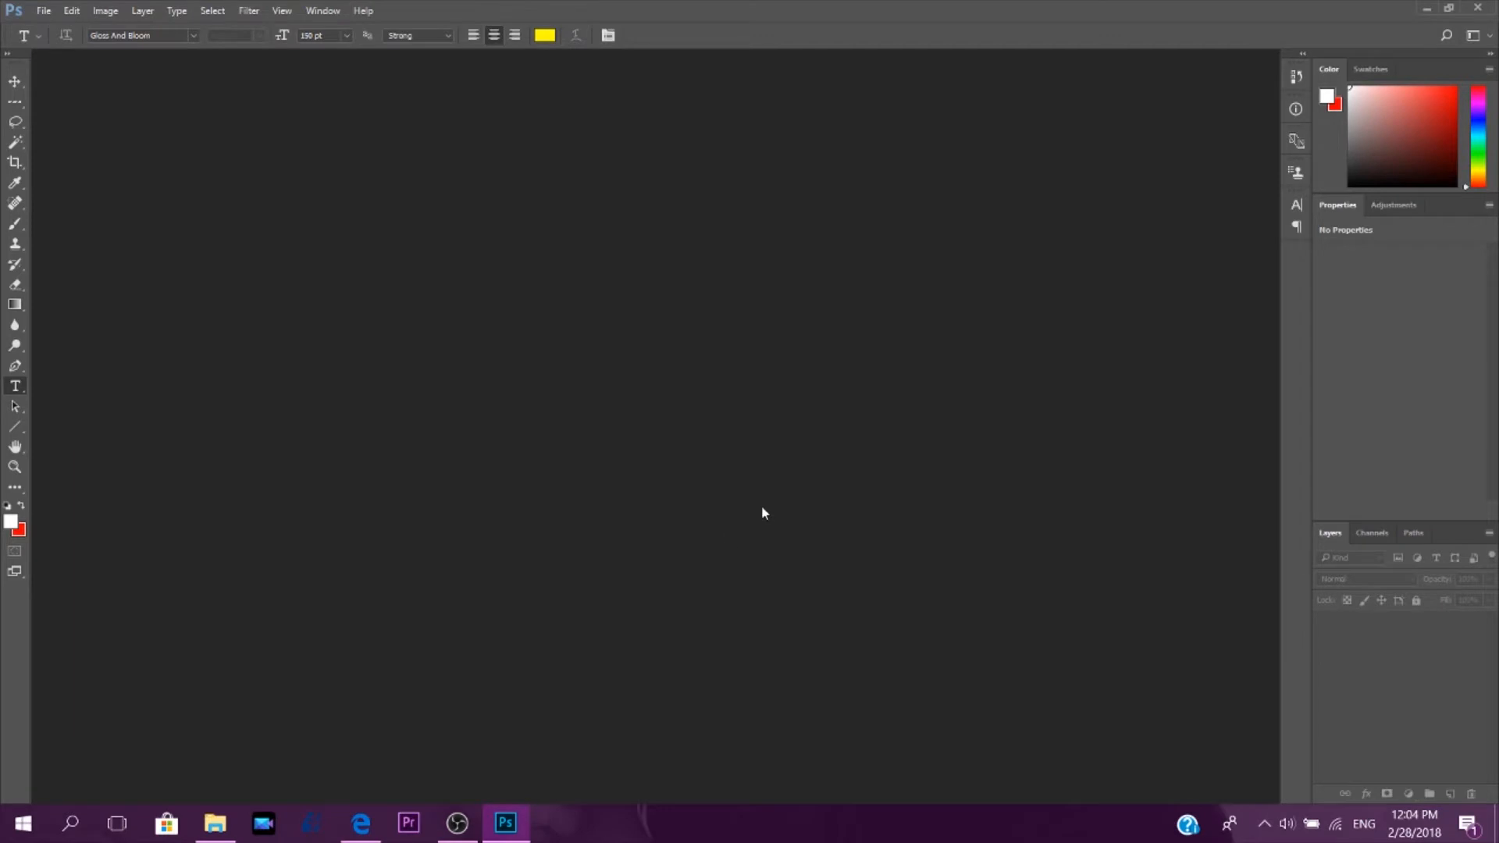
Create a new document named THUMBNAIL at 1920 x 1080 pixels, 300 pixels/inch, RGB color, with a black background.
left_click(43, 11)
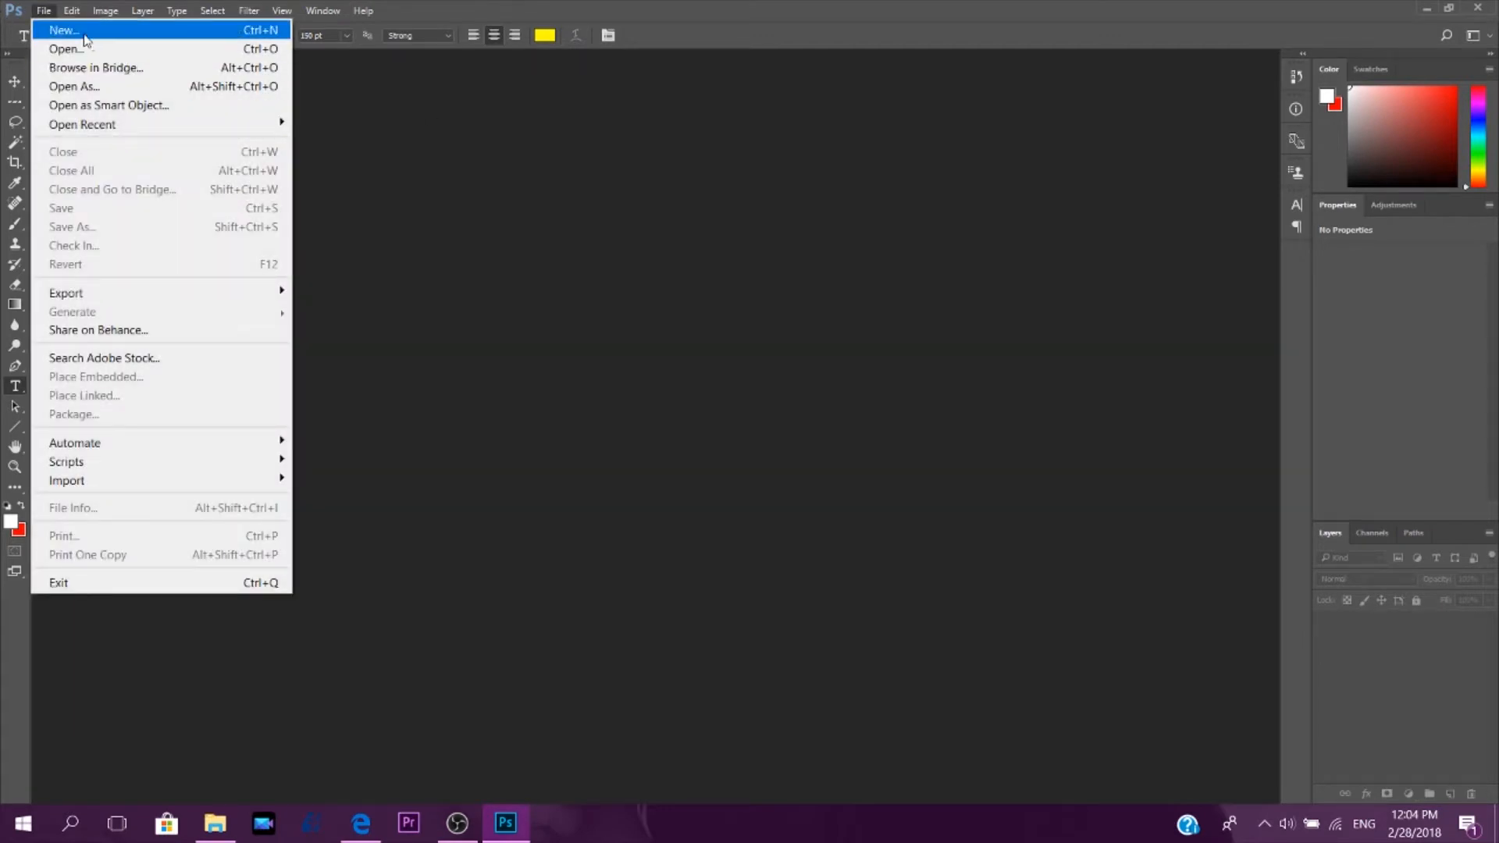
left_click(62, 30)
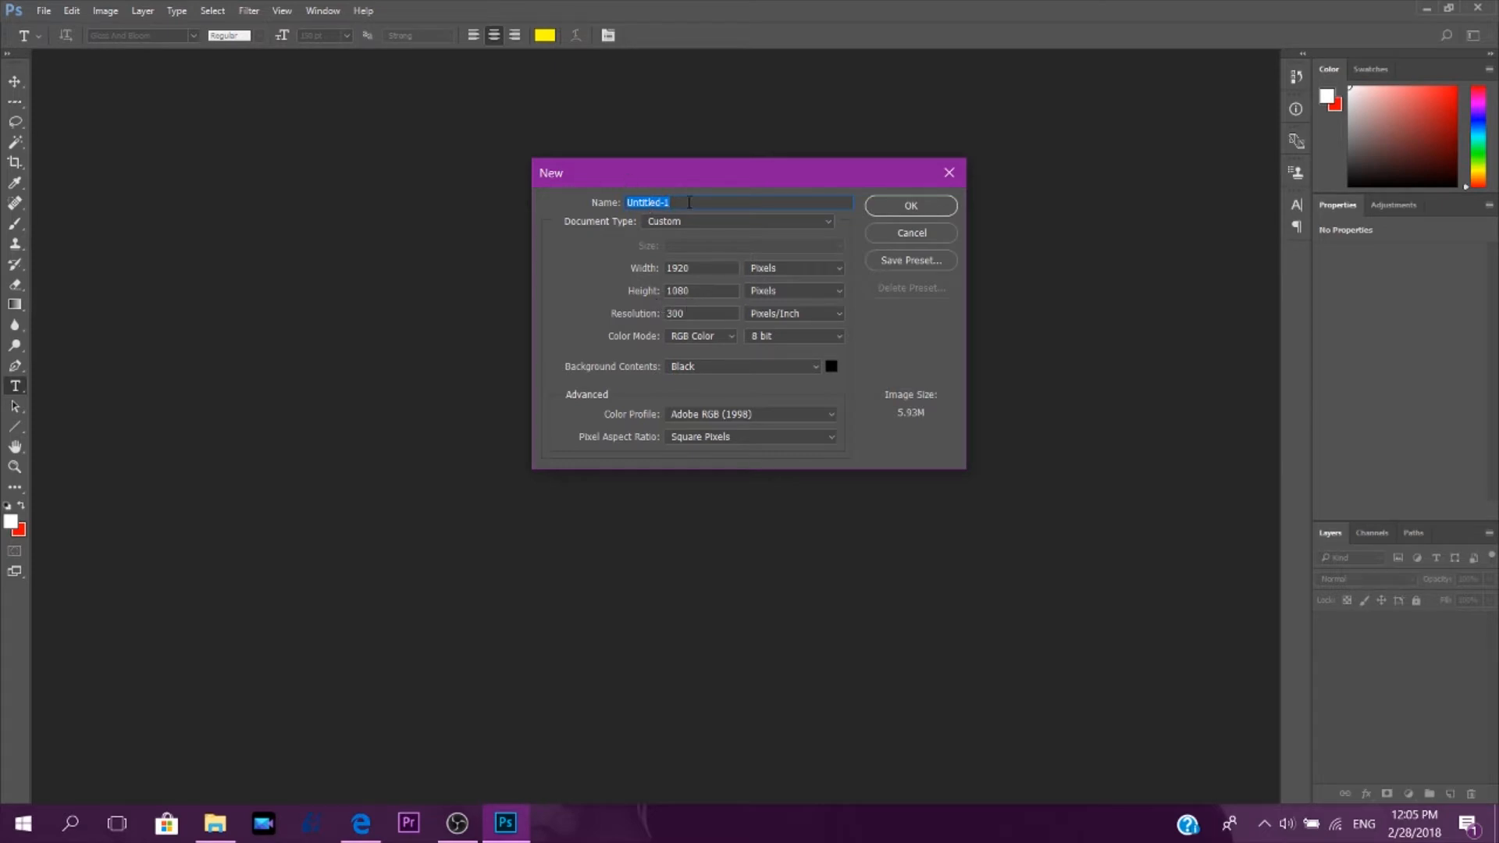
type("THUMBNAIL")
left_click(893, 208)
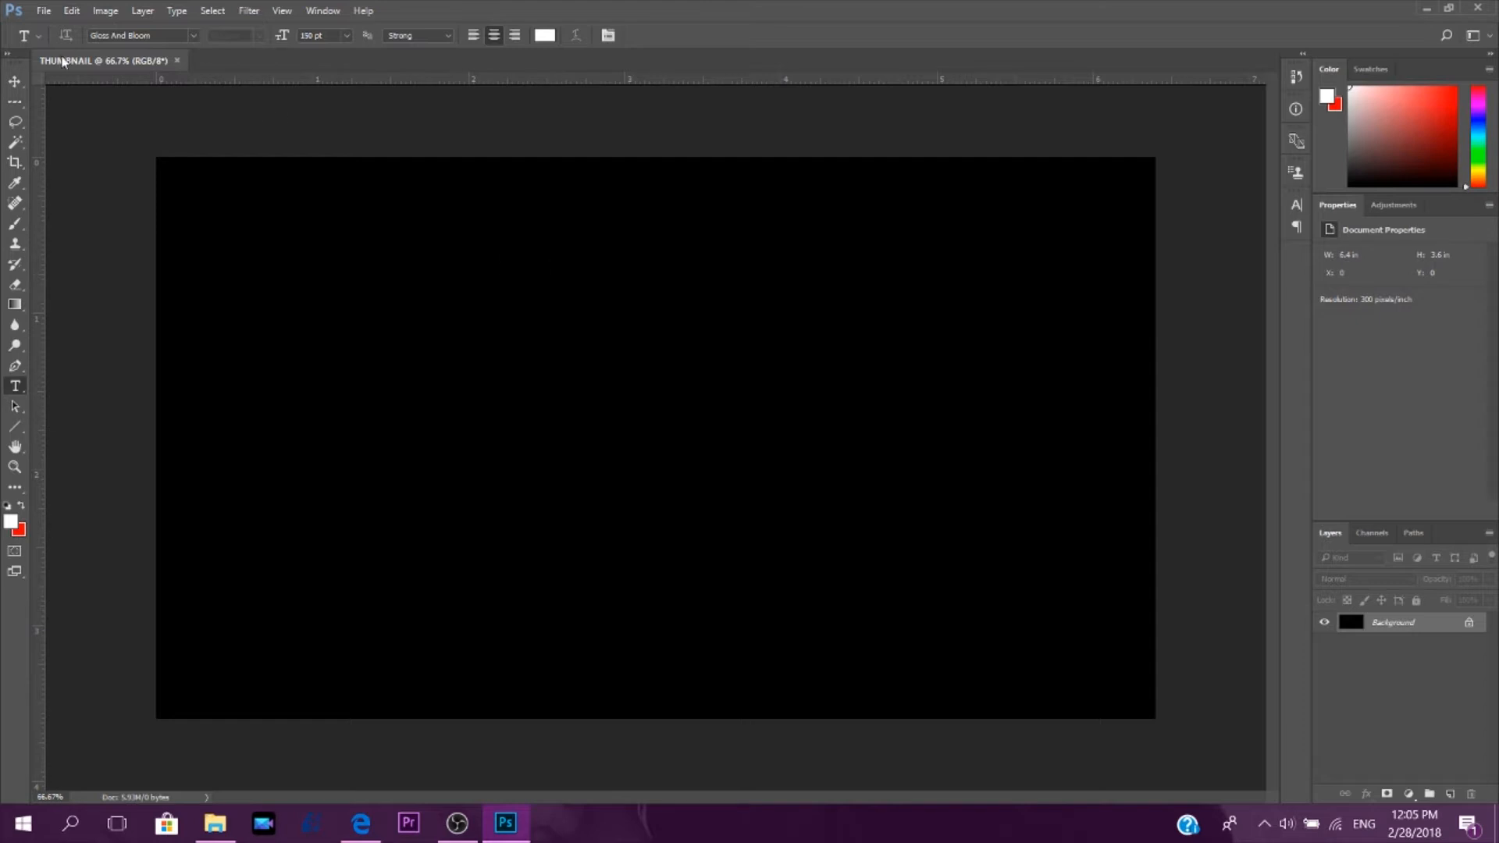
Open the photo 3D1A0377.00_05_37_25.Still002.jpg from the Desktop folder.
left_click(44, 13)
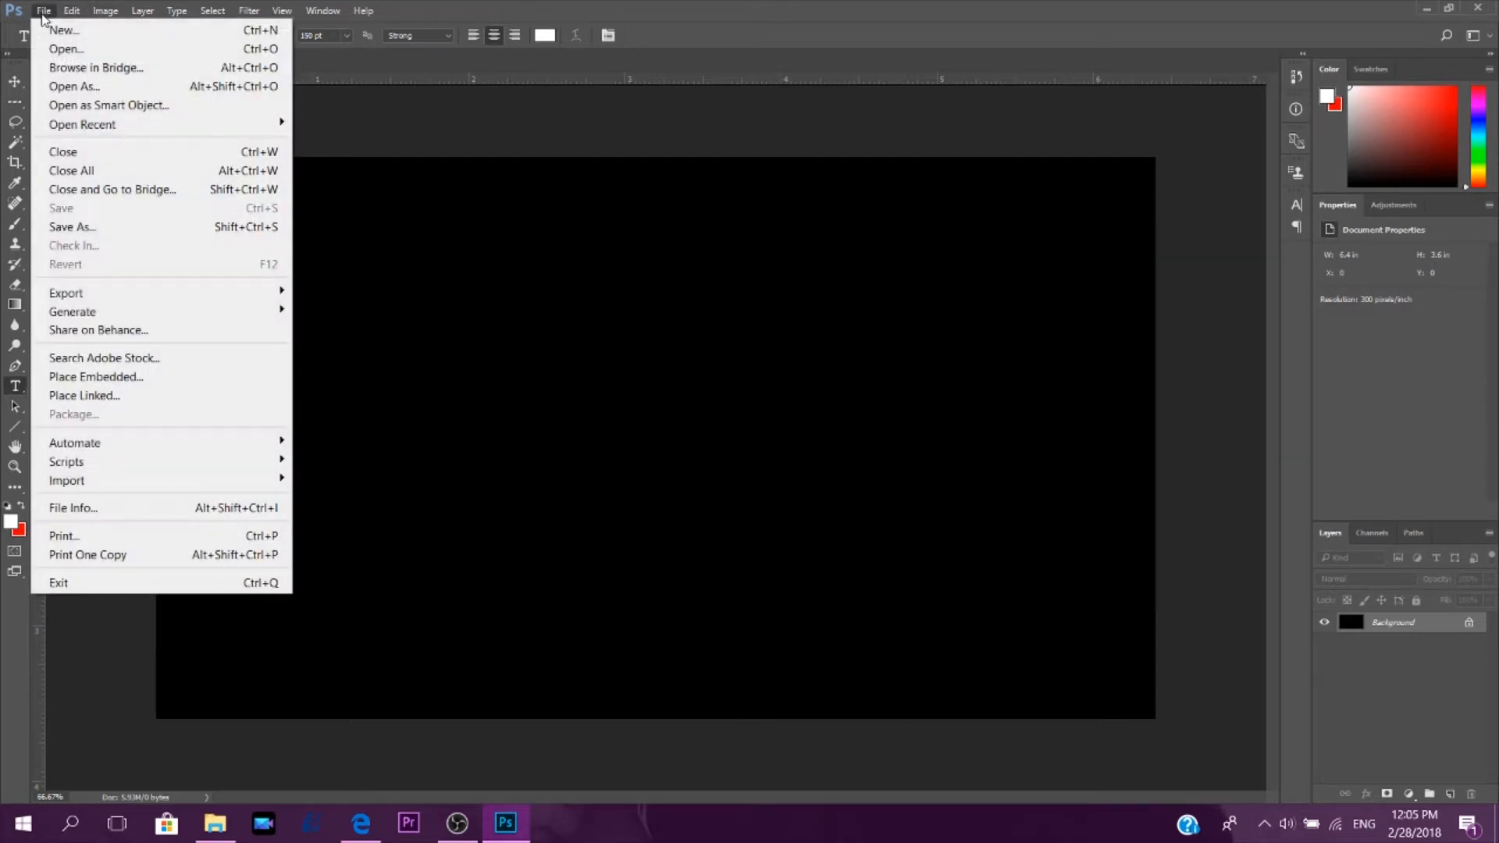
left_click(64, 50)
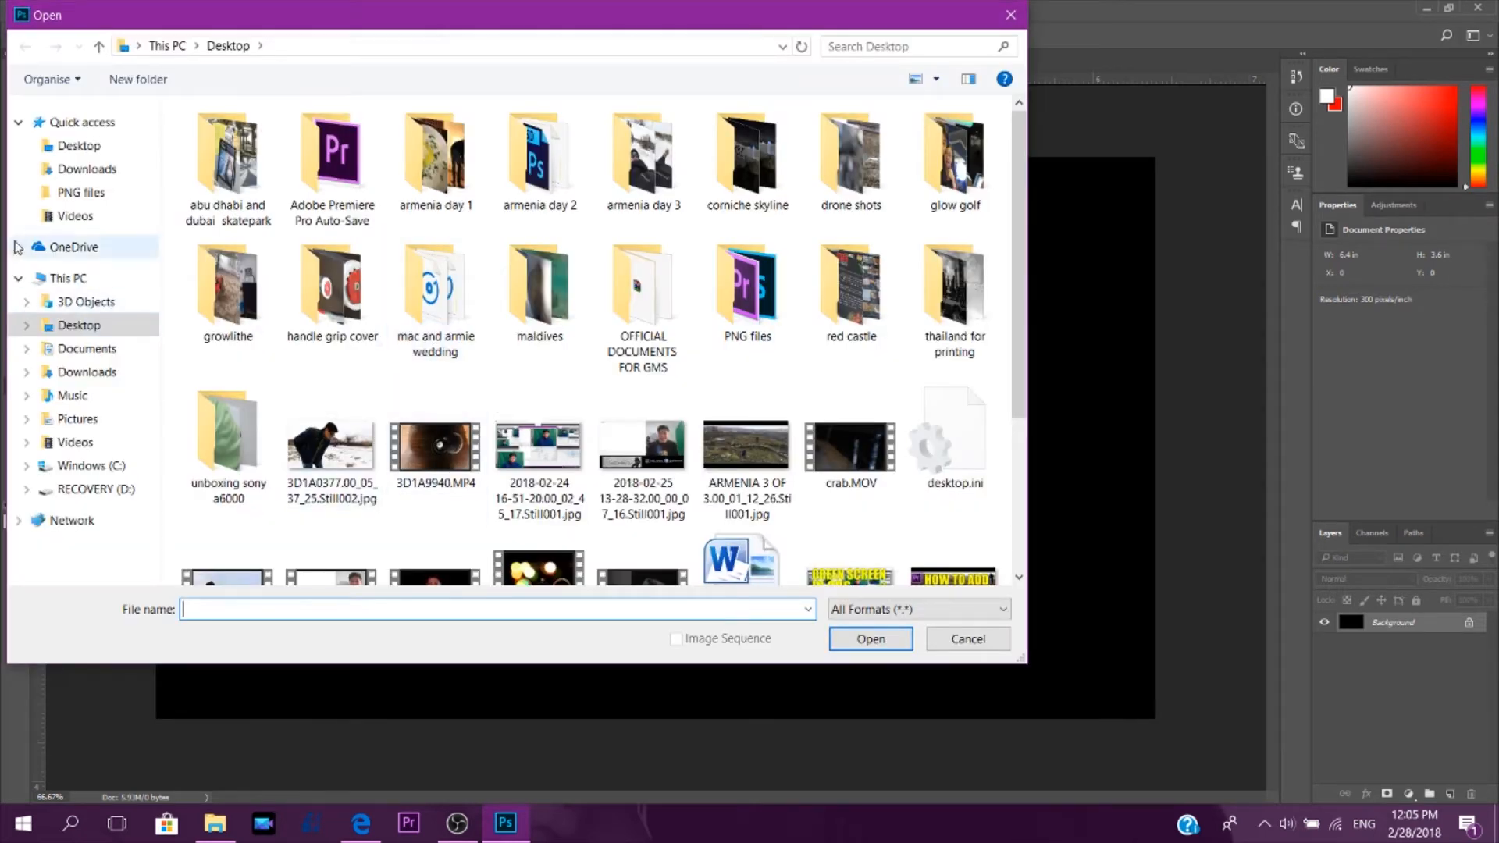
left_click(331, 438)
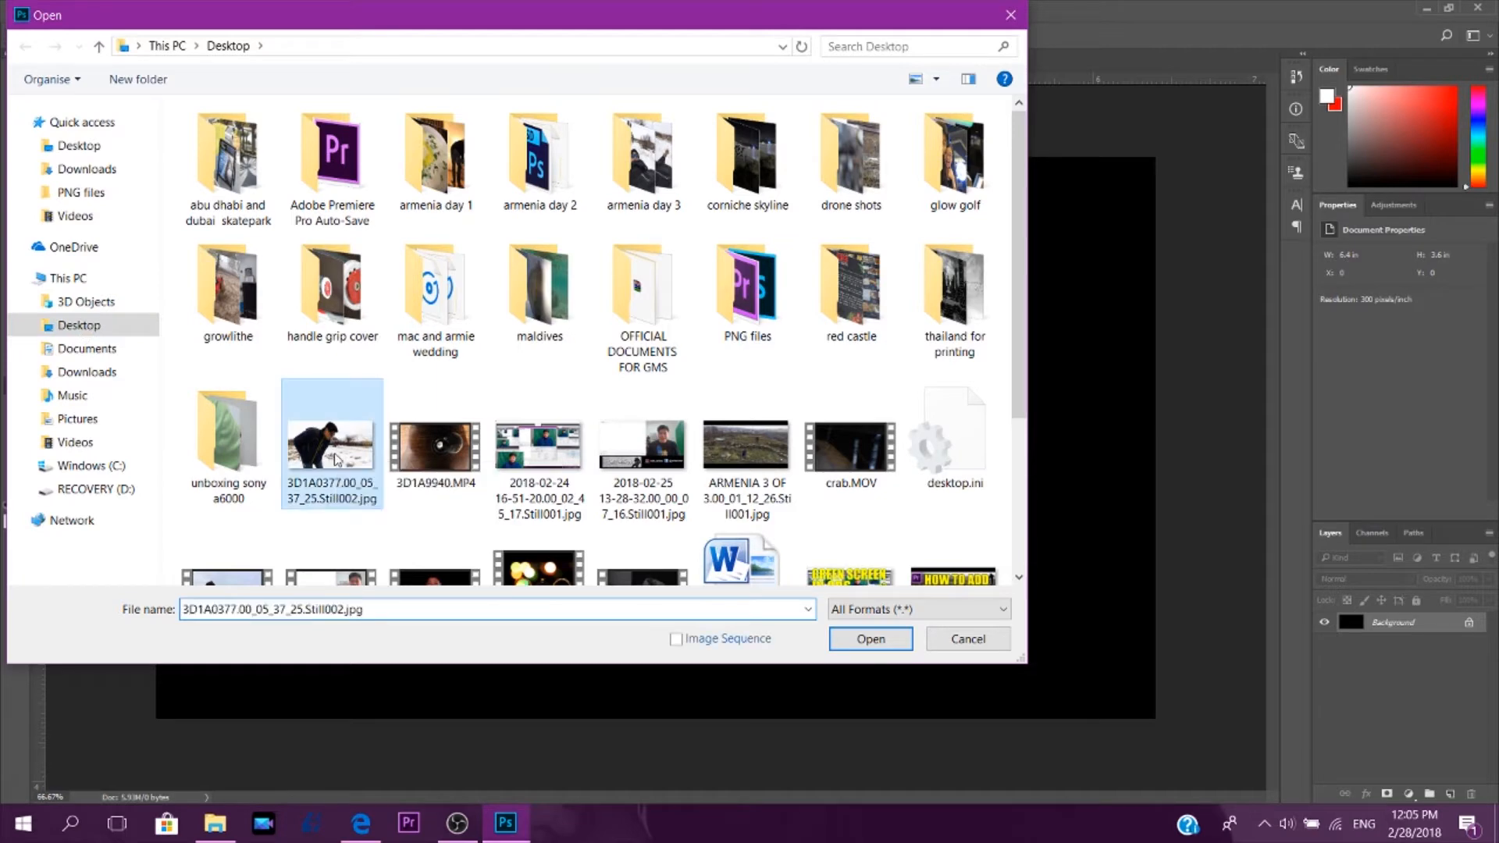
left_click(871, 640)
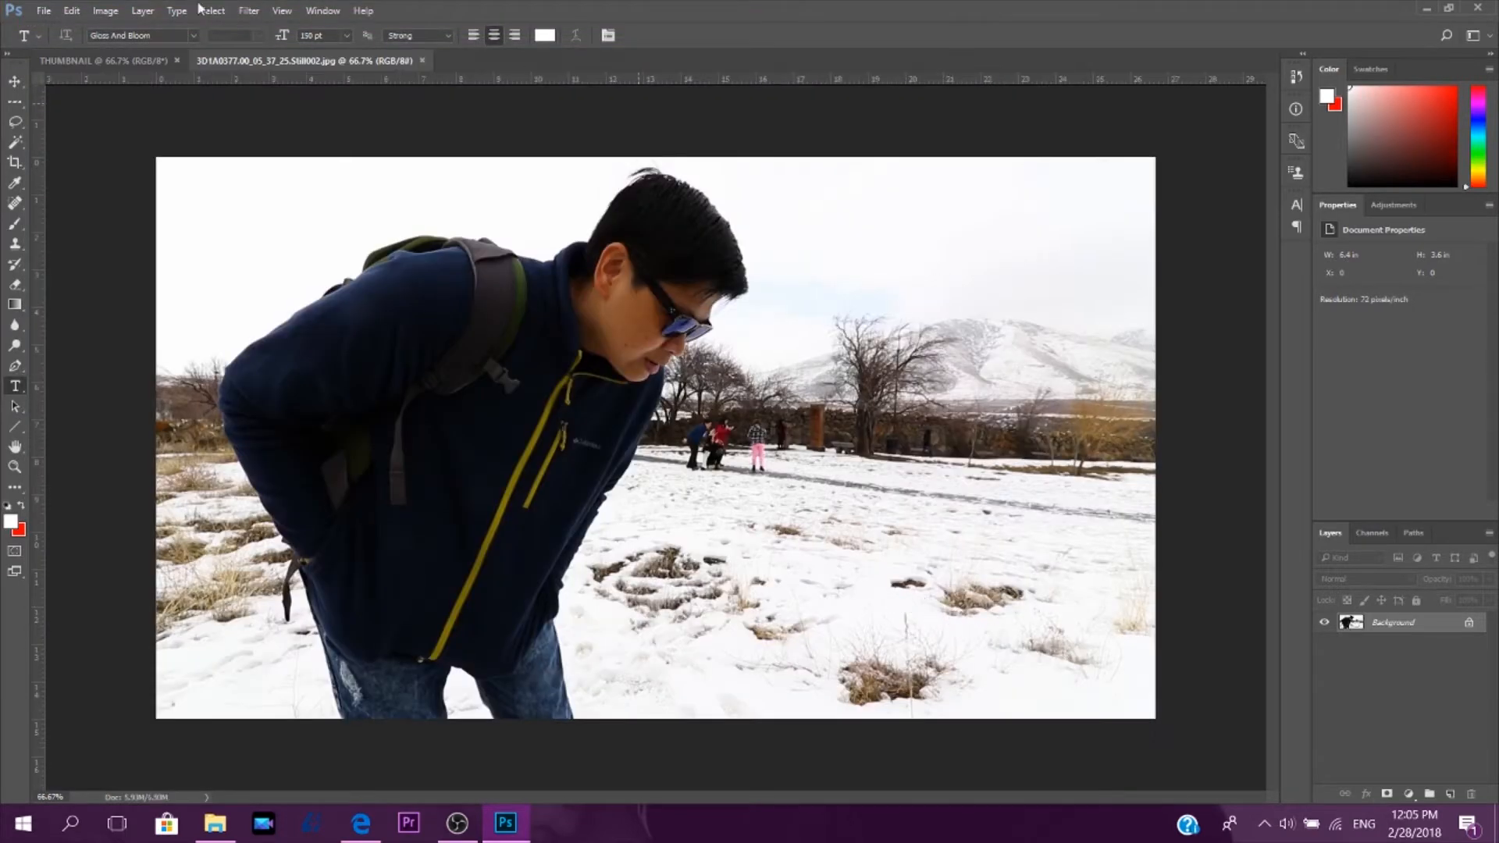
Open 512px-Adobe_Photoshop_CC_icon.svg.png from the PNG files folder on the Desktop.
left_click(43, 11)
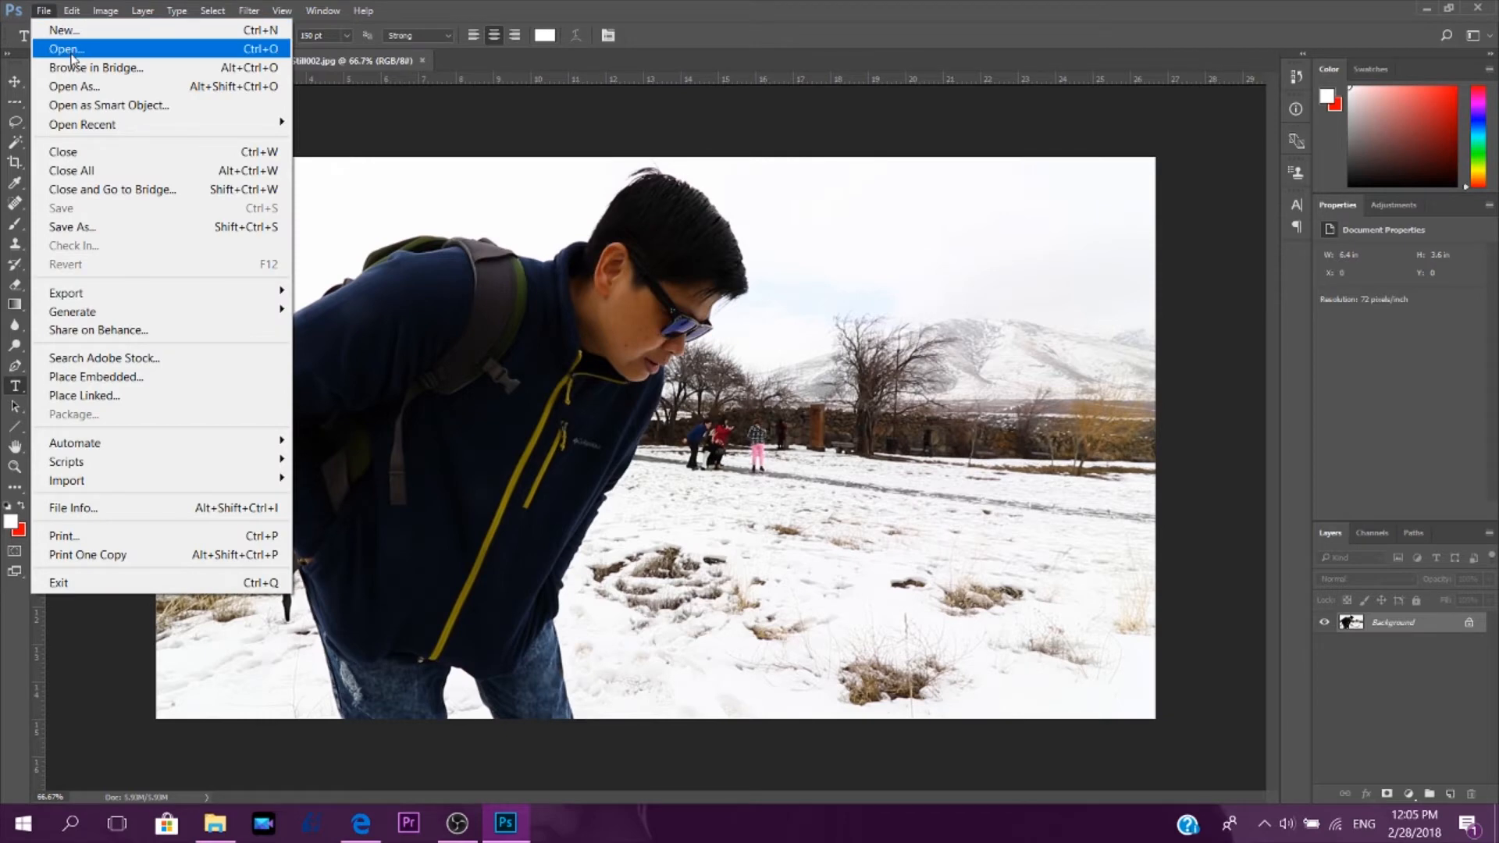
left_click(46, 46)
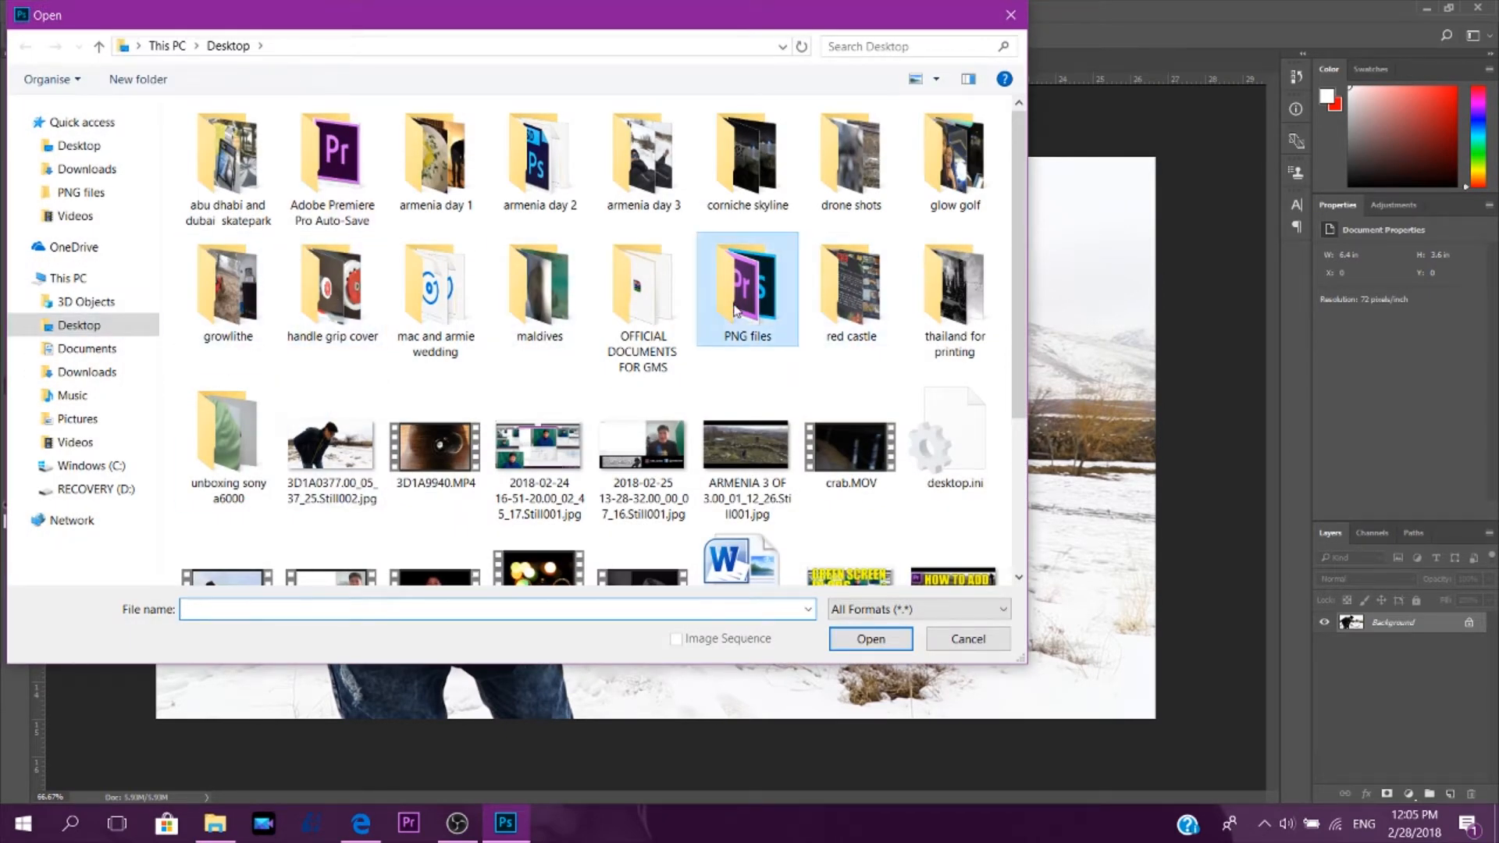
double_click(736, 310)
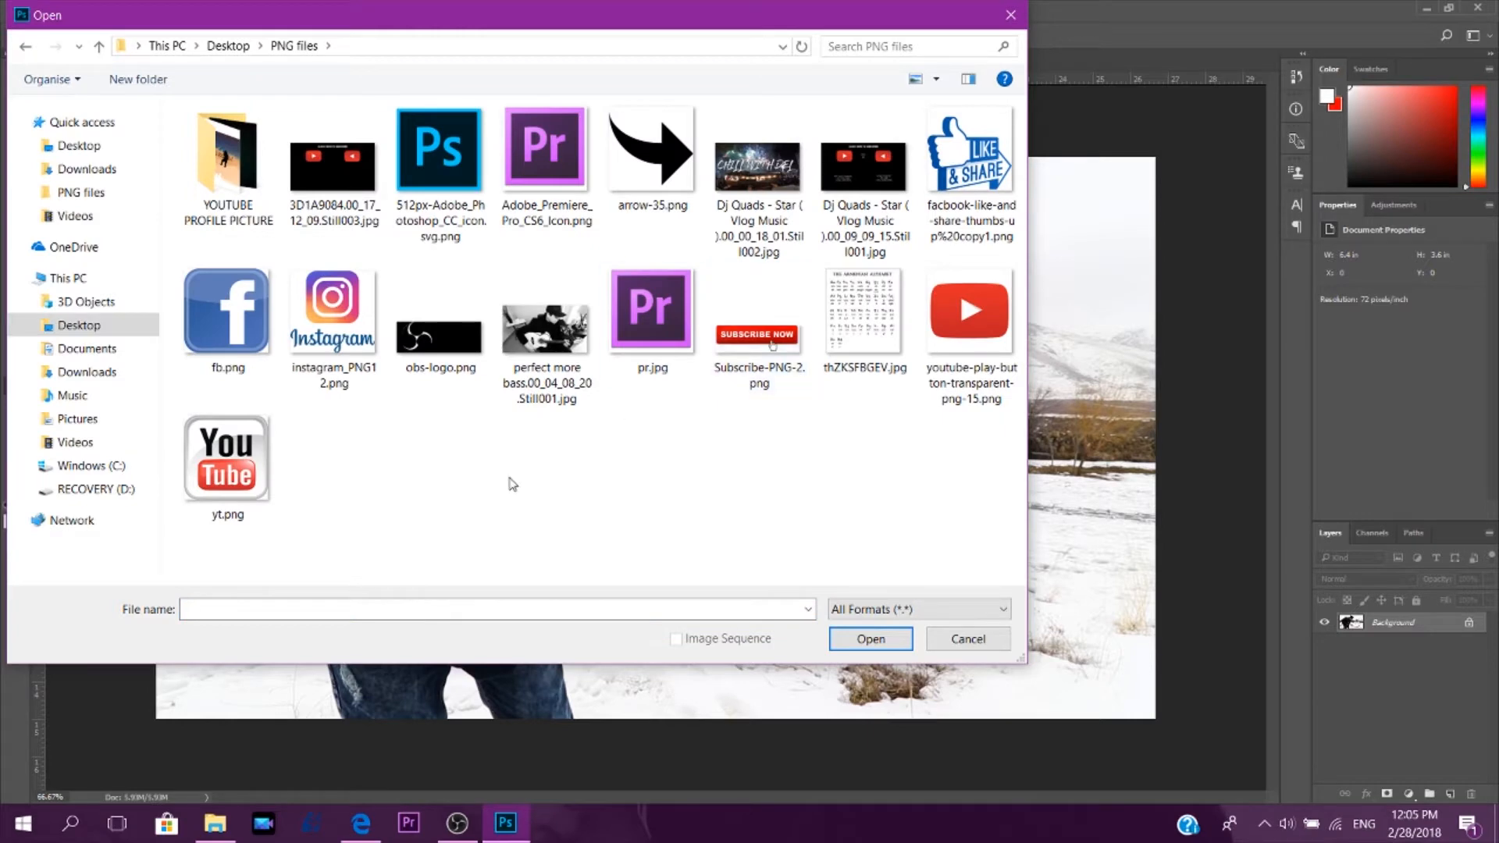
left_click(452, 178)
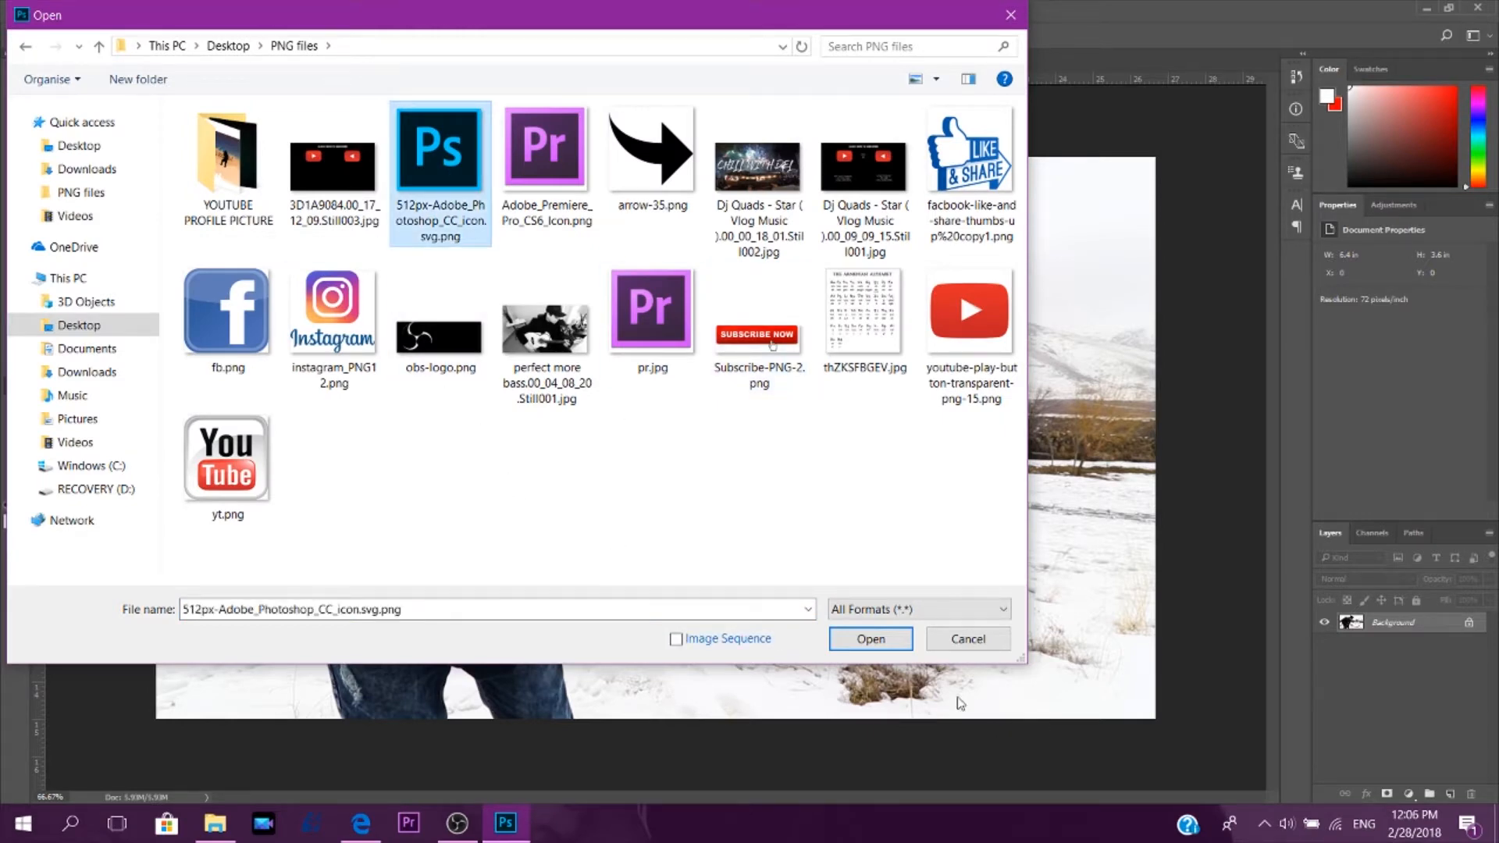
left_click(870, 639)
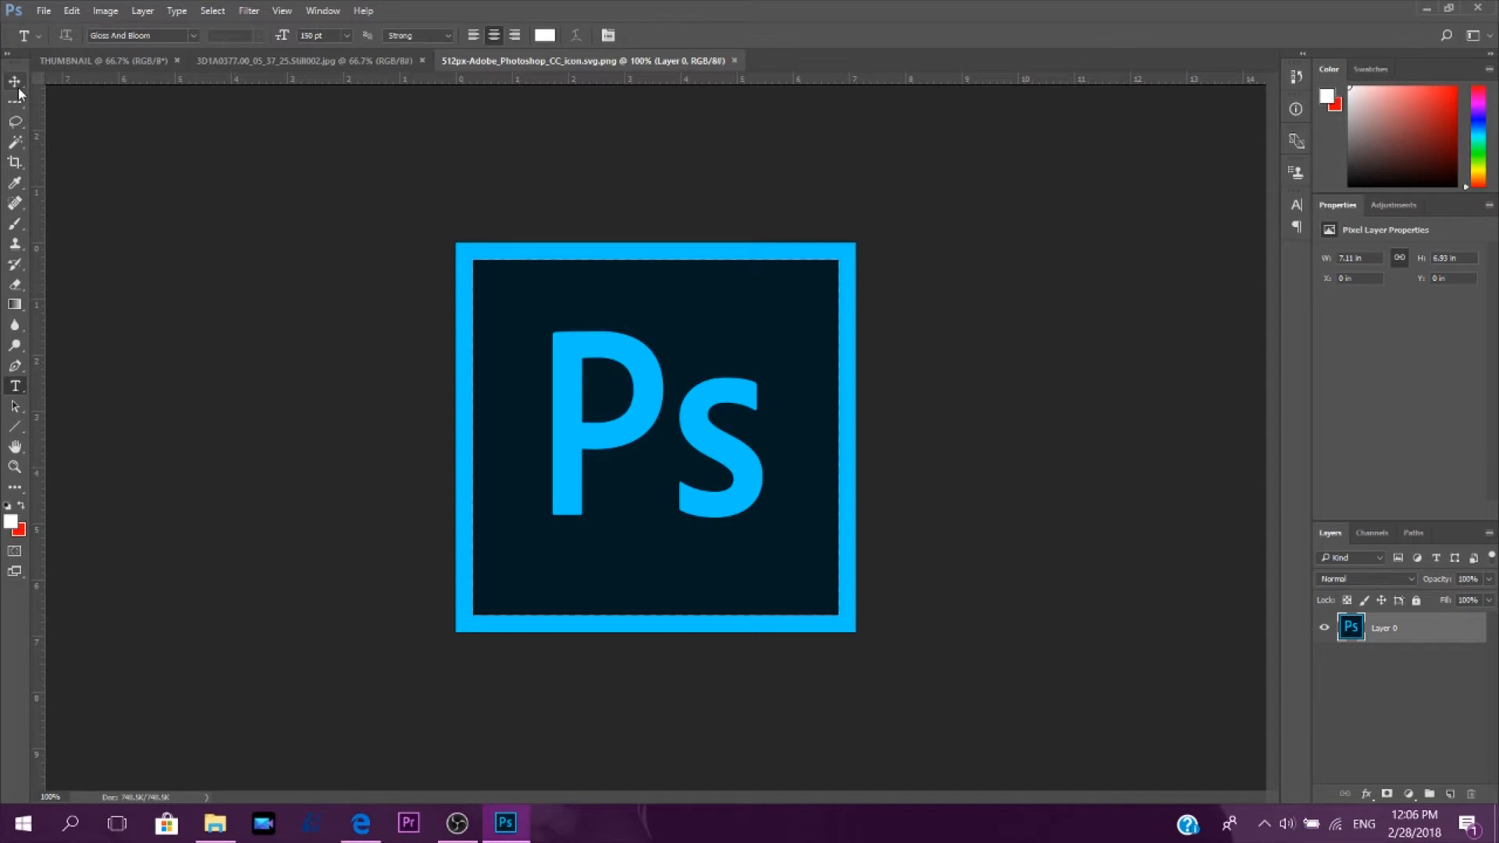
Review the opened photo alongside the blank THUMBNAIL document, ending on the photo.
left_click(416, 199)
left_click(271, 62)
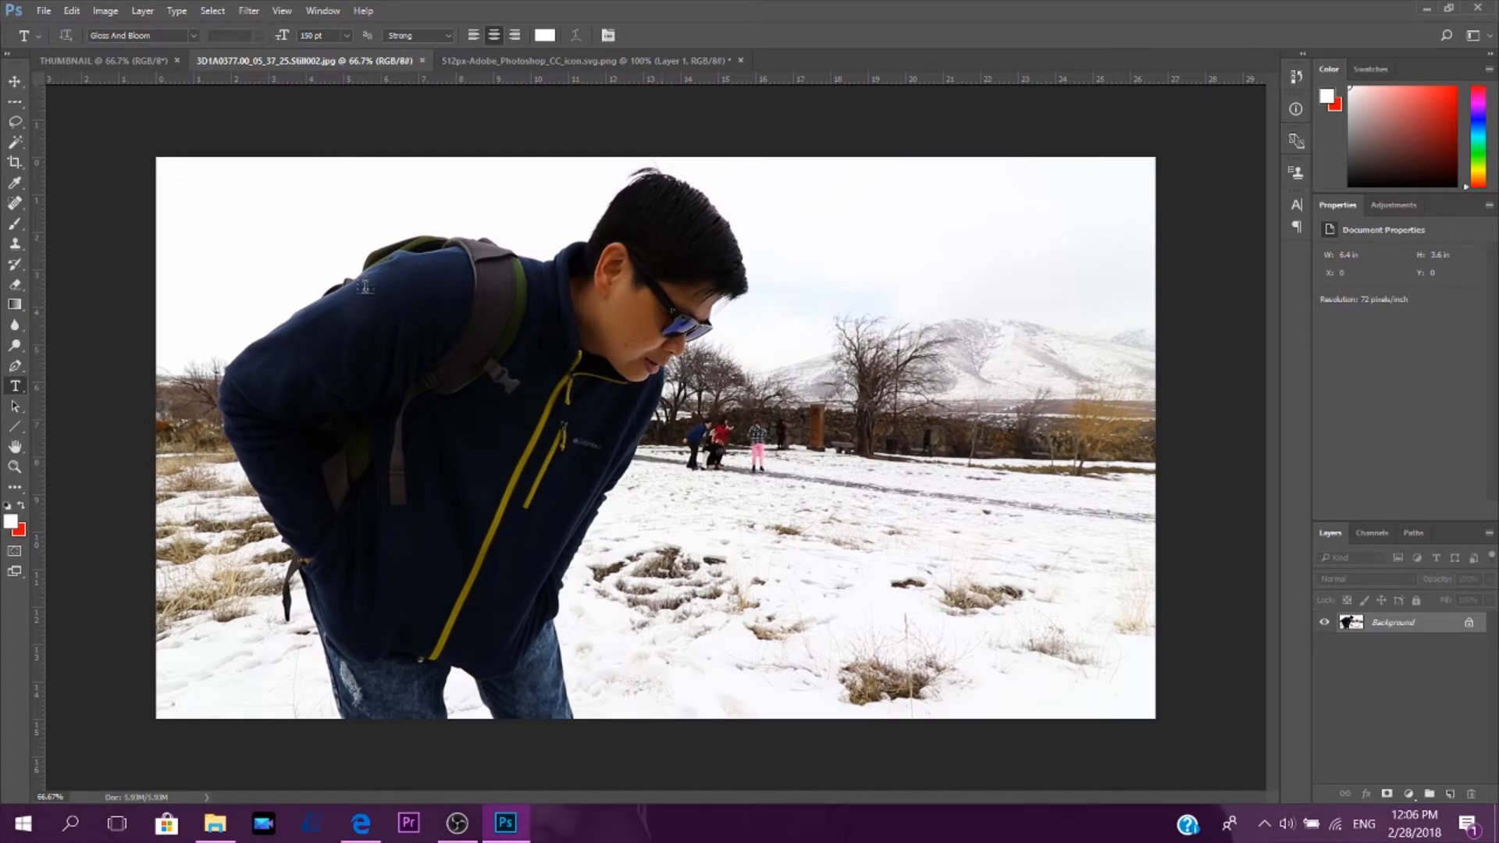
left_click(89, 62)
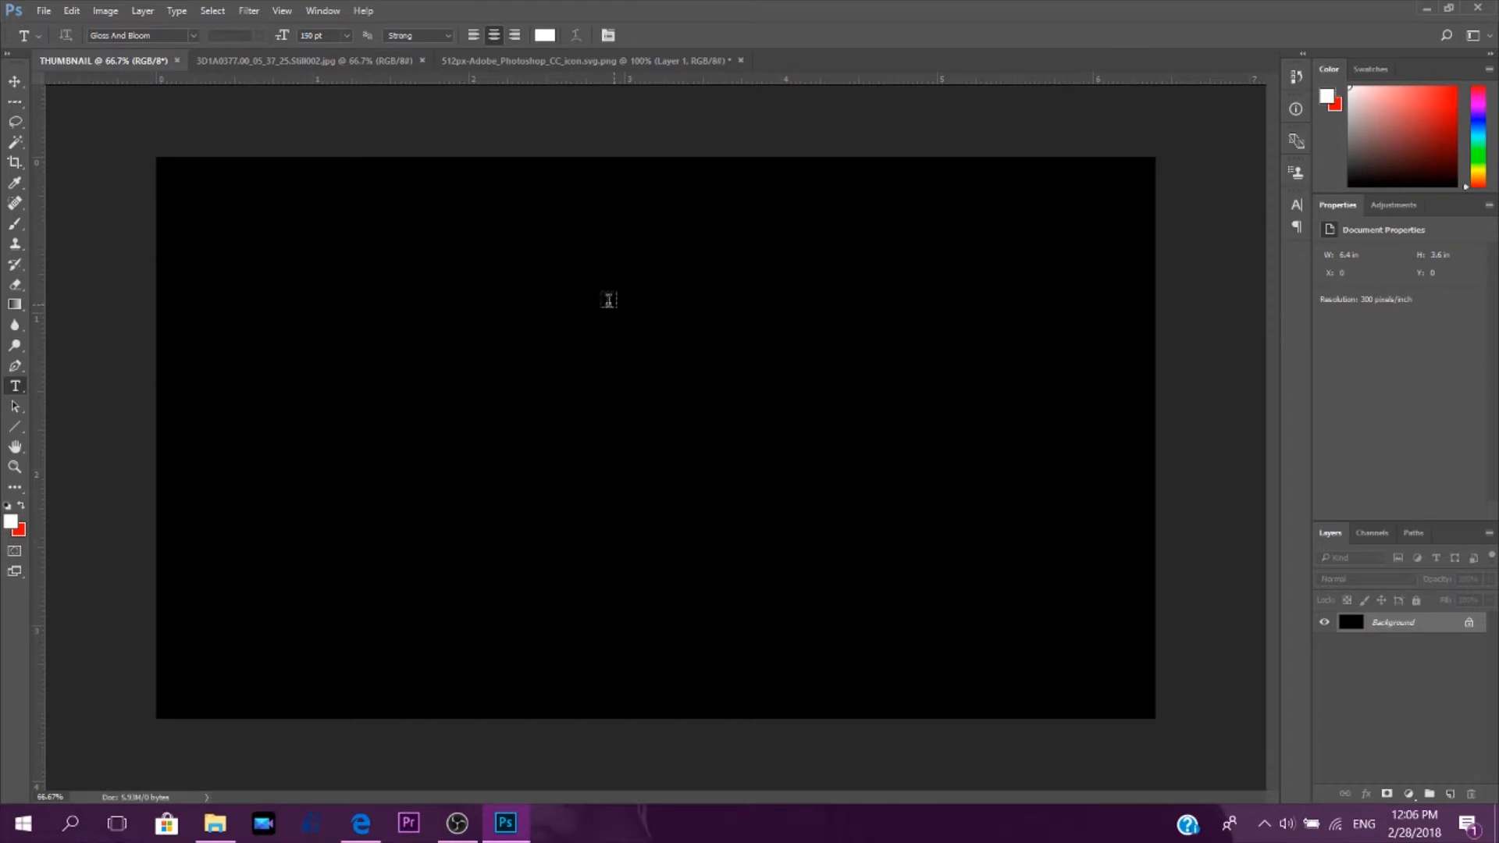
left_click(287, 62)
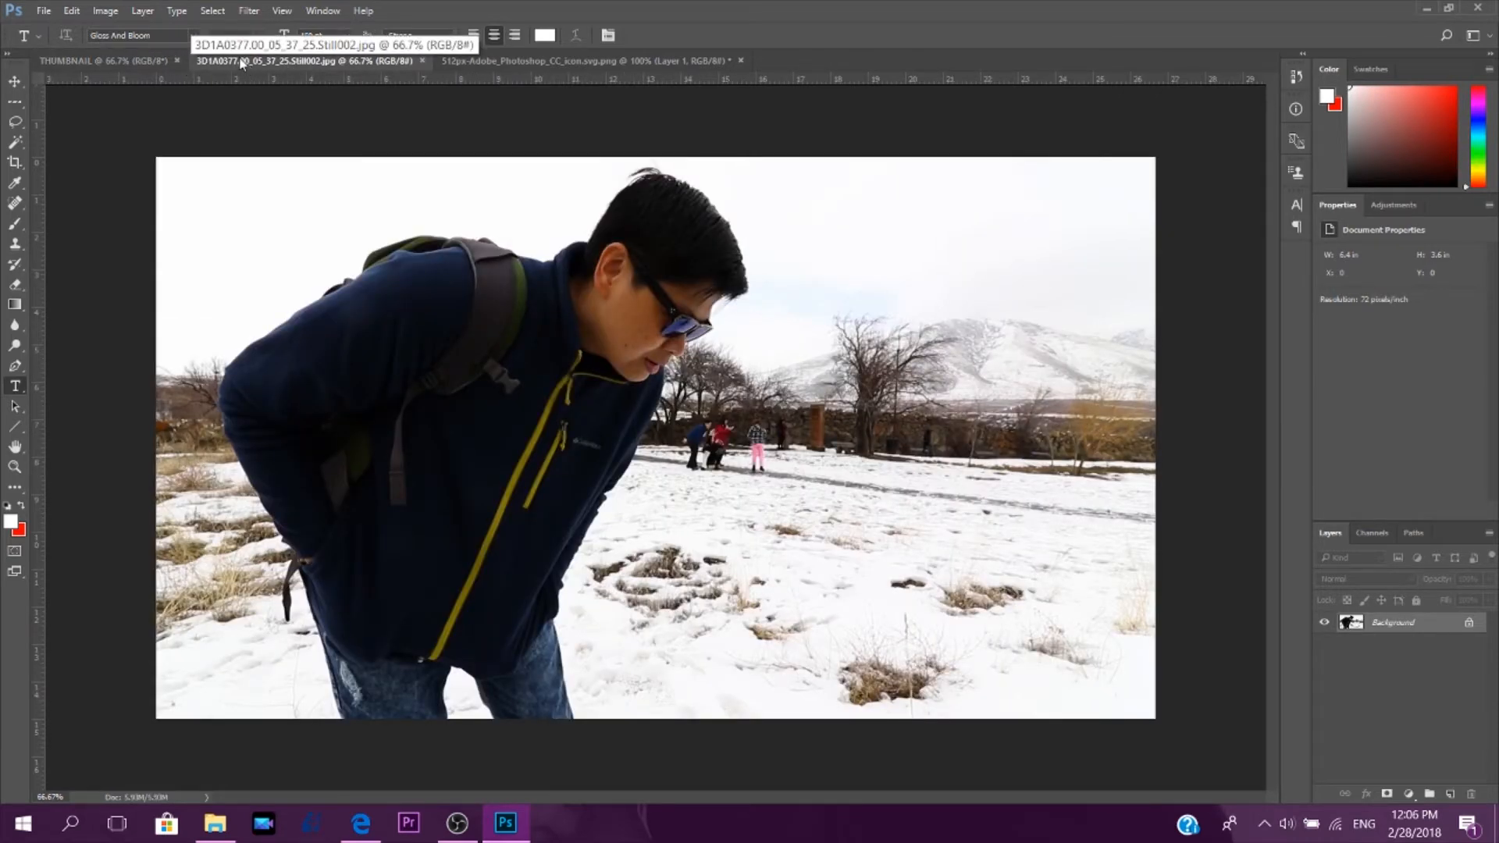
left_click(124, 62)
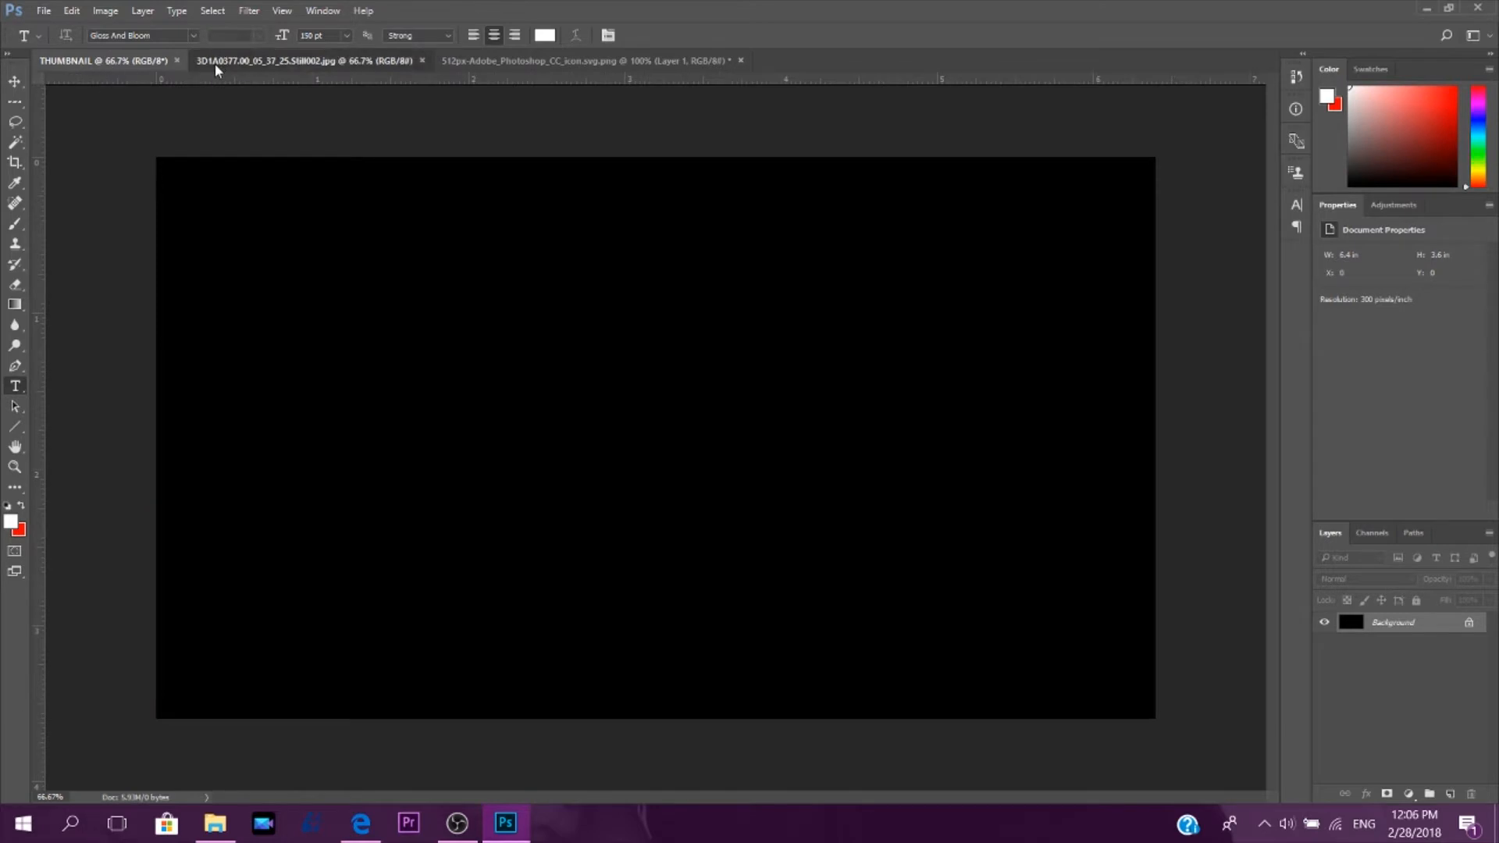
left_click(214, 64)
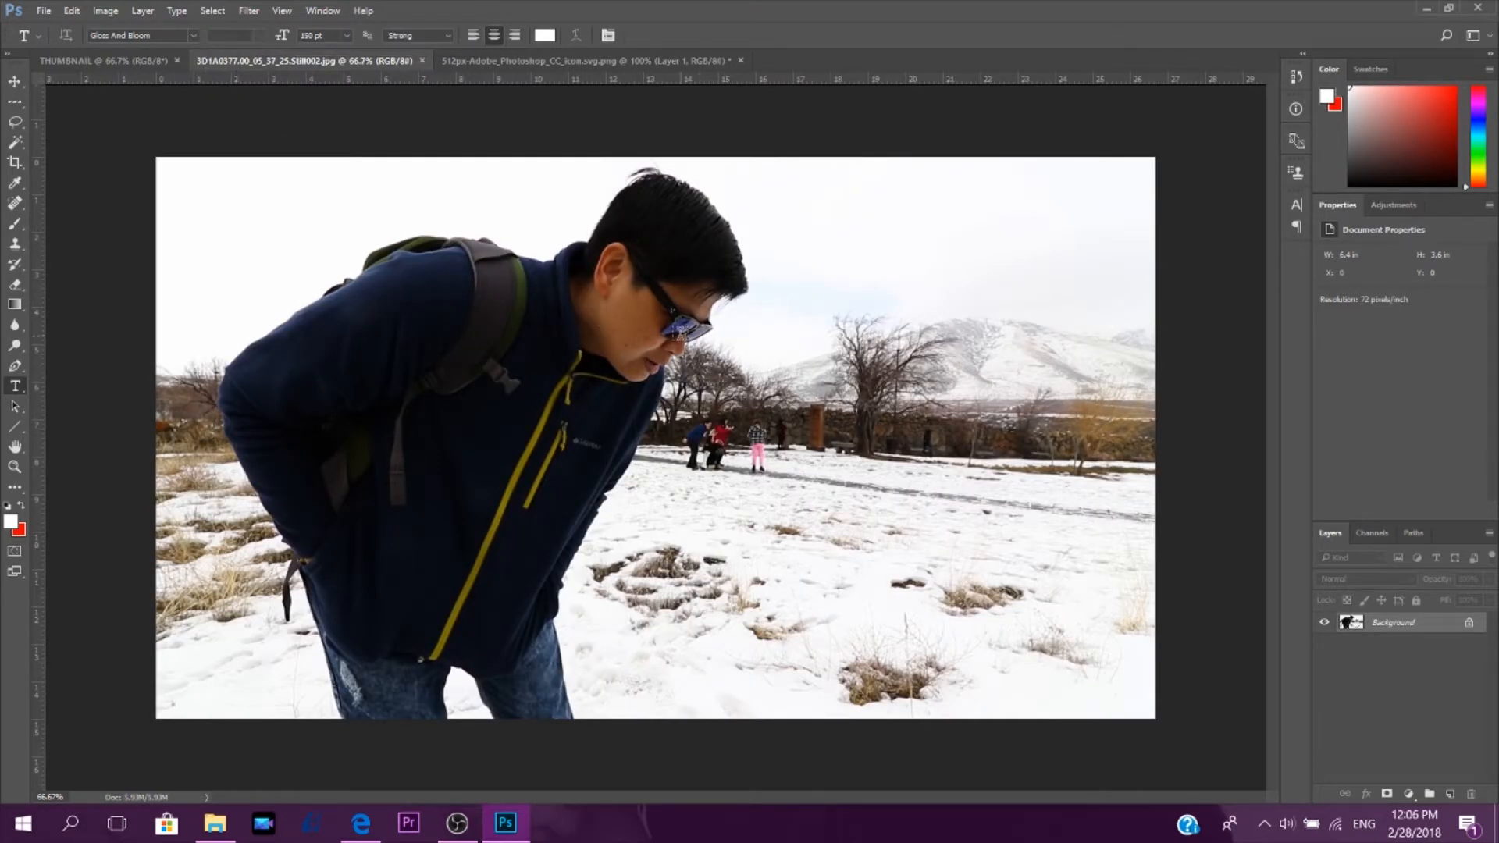
Check the photo's pixel dimensions and resolution in Image Size.
left_click(143, 11)
left_click(473, 132)
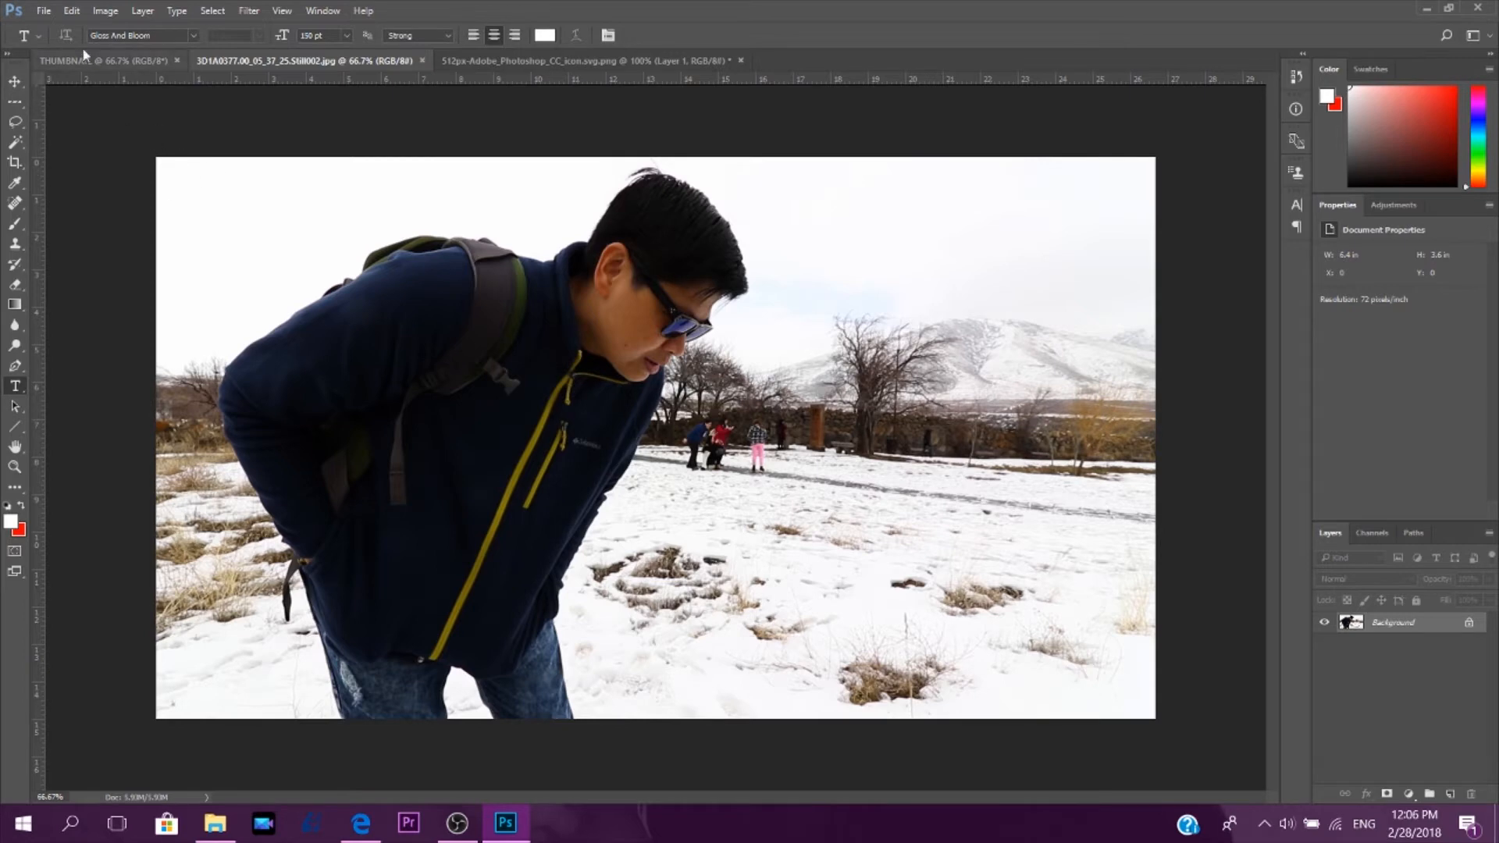
left_click(105, 11)
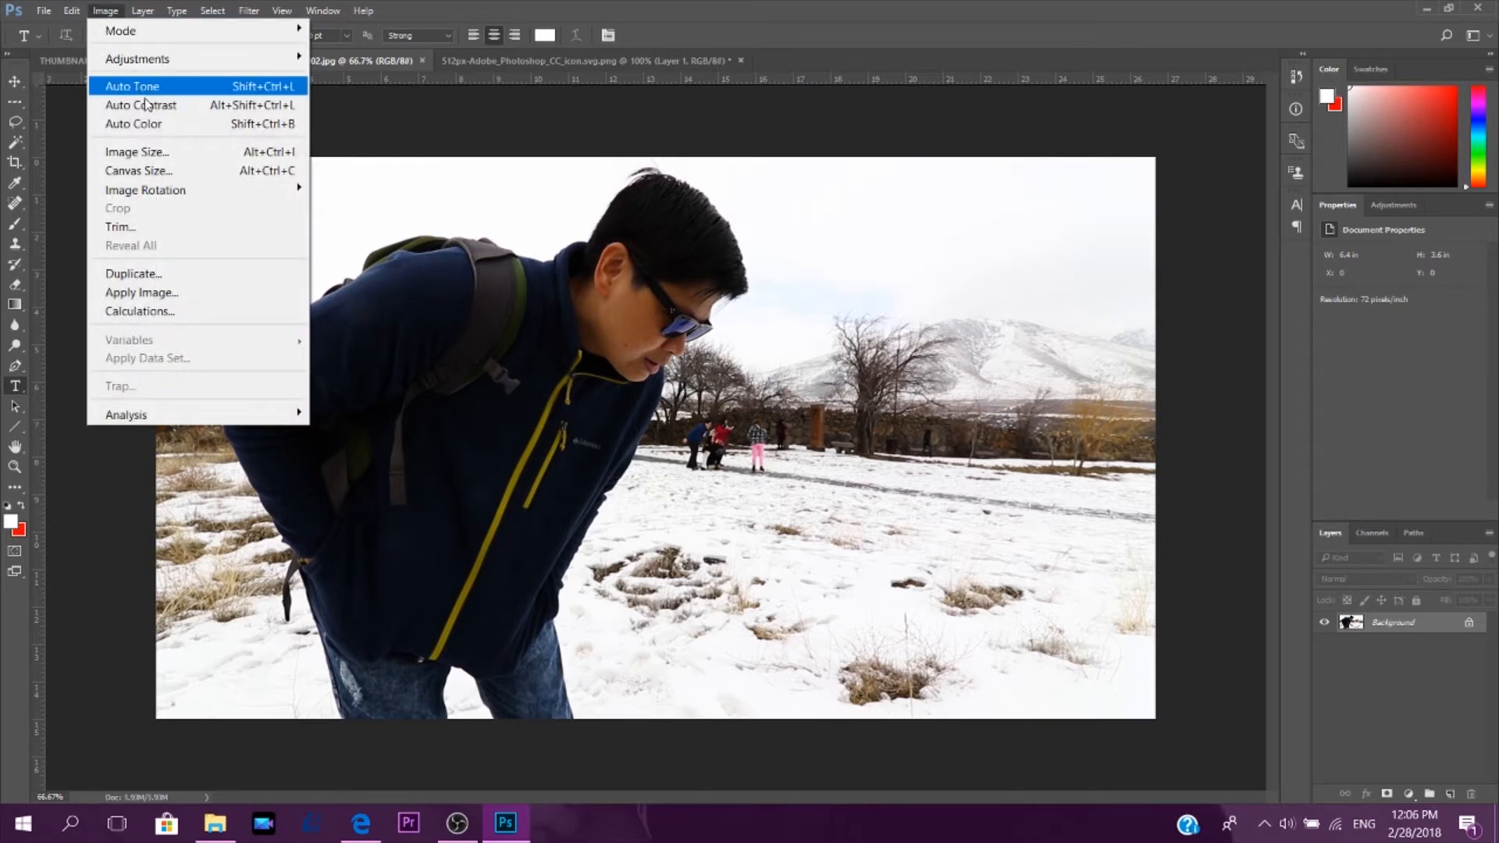
left_click(167, 152)
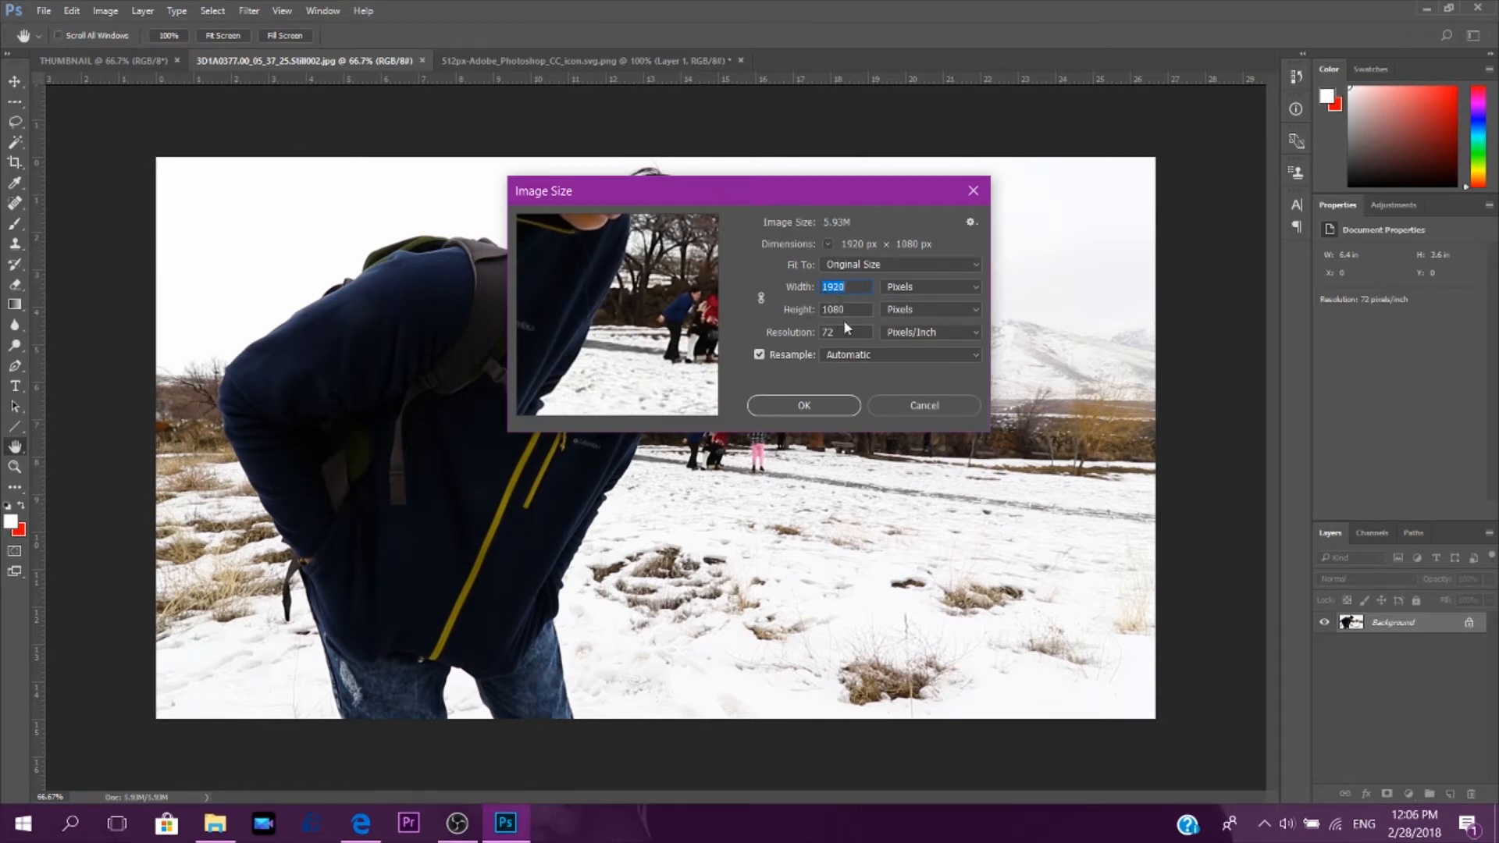
left_click(804, 405)
key("t")
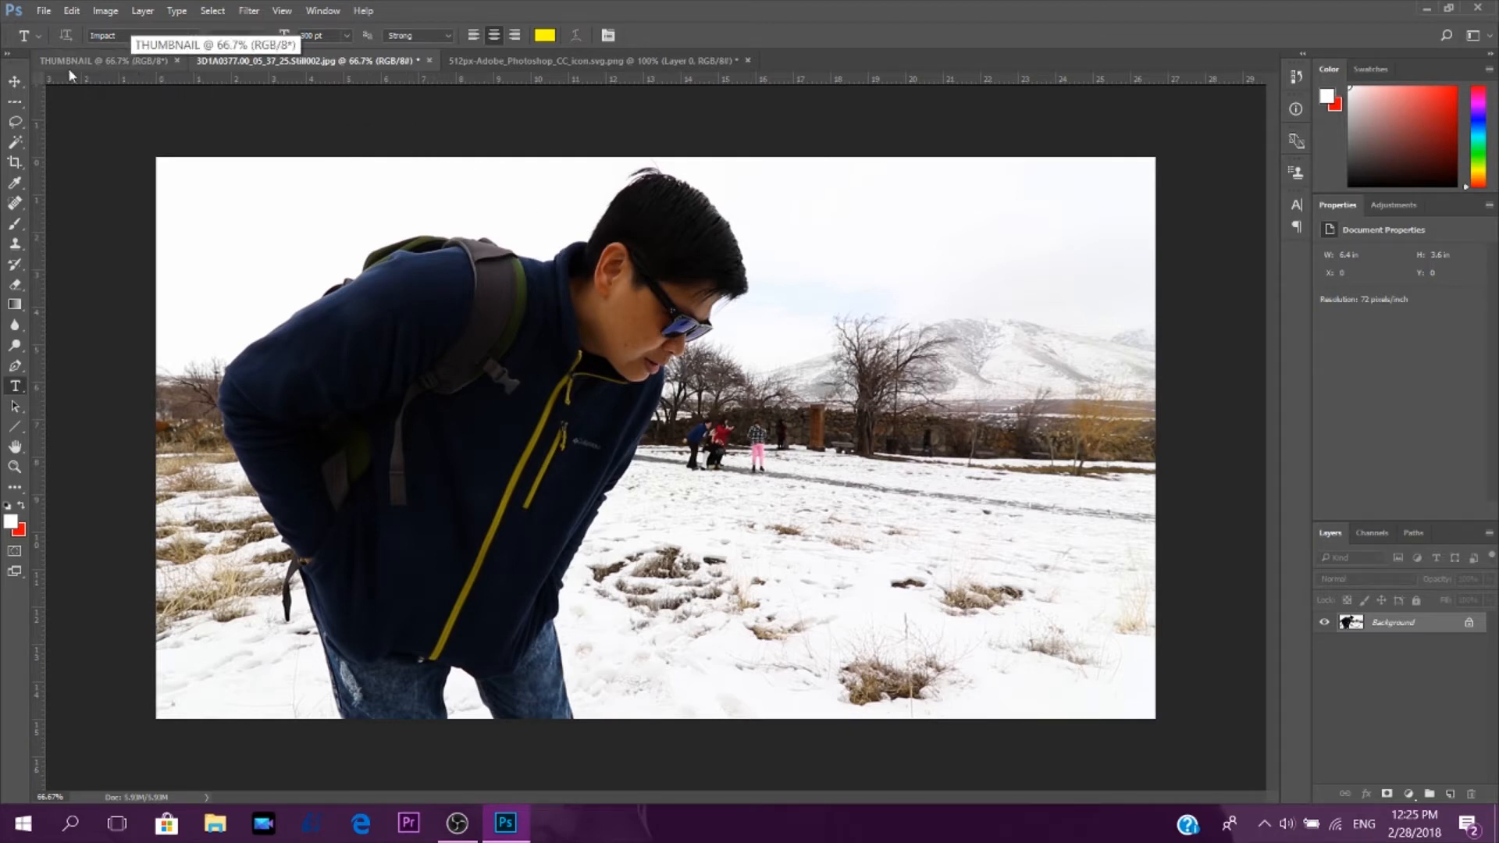
Copy the snow photo into the THUMBNAIL document as a new layer with the Move tool.
left_click(16, 84)
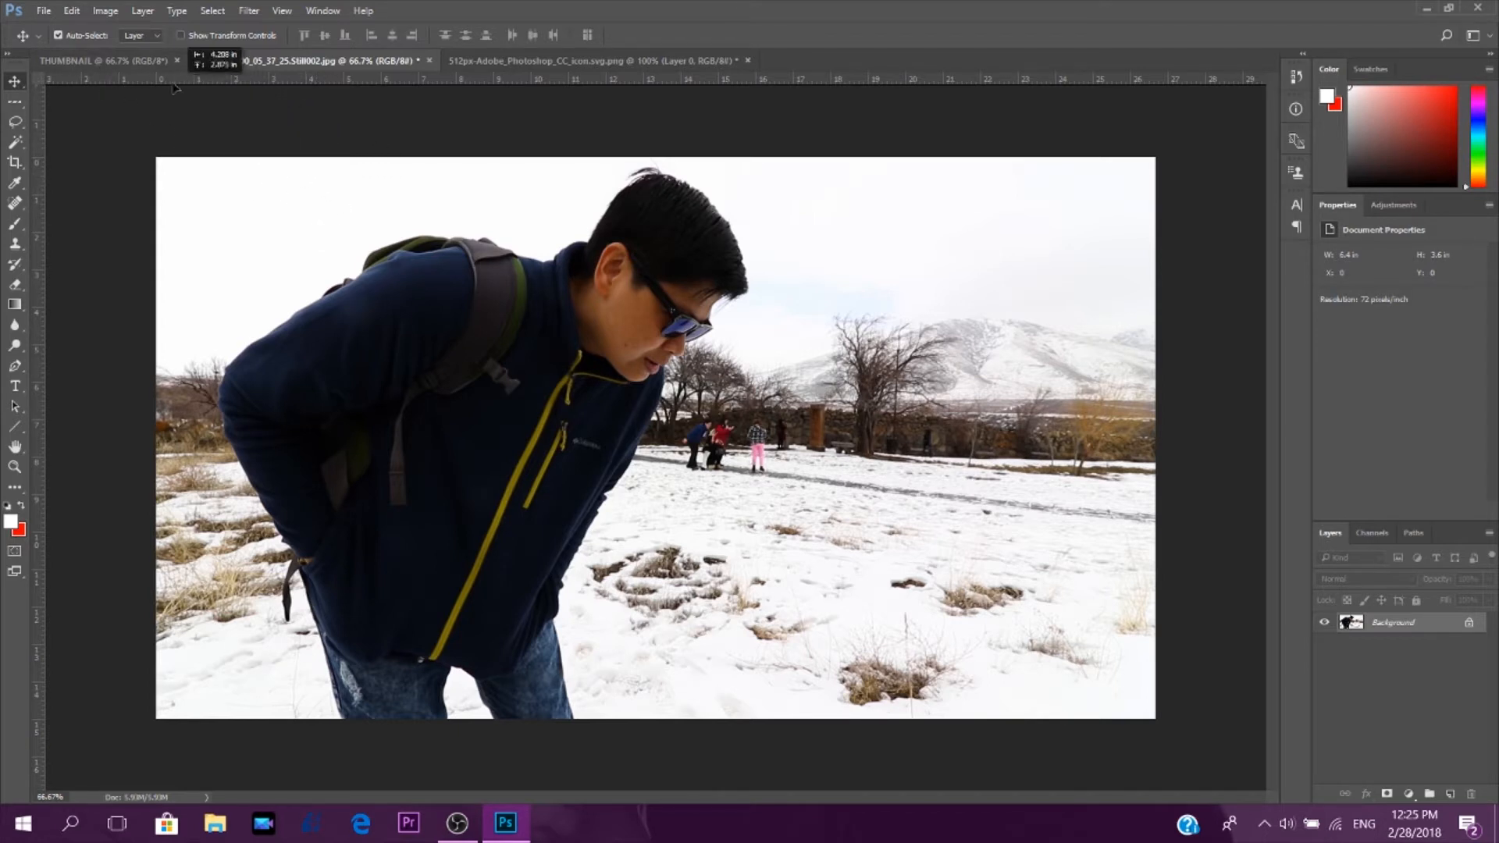
left_click(144, 65)
left_click_drag(144, 66, 497, 313)
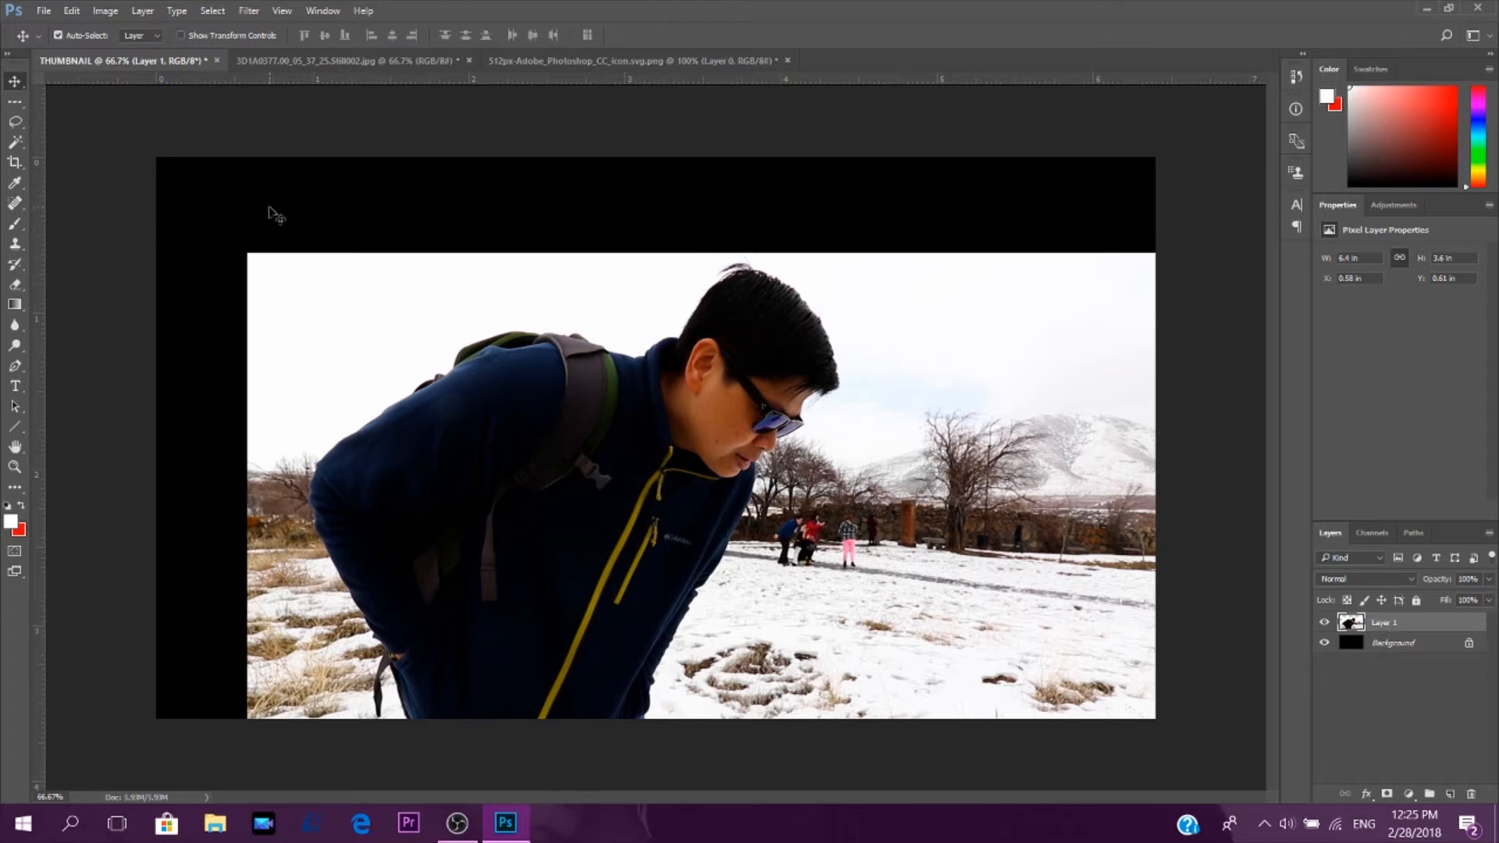
left_click(318, 254)
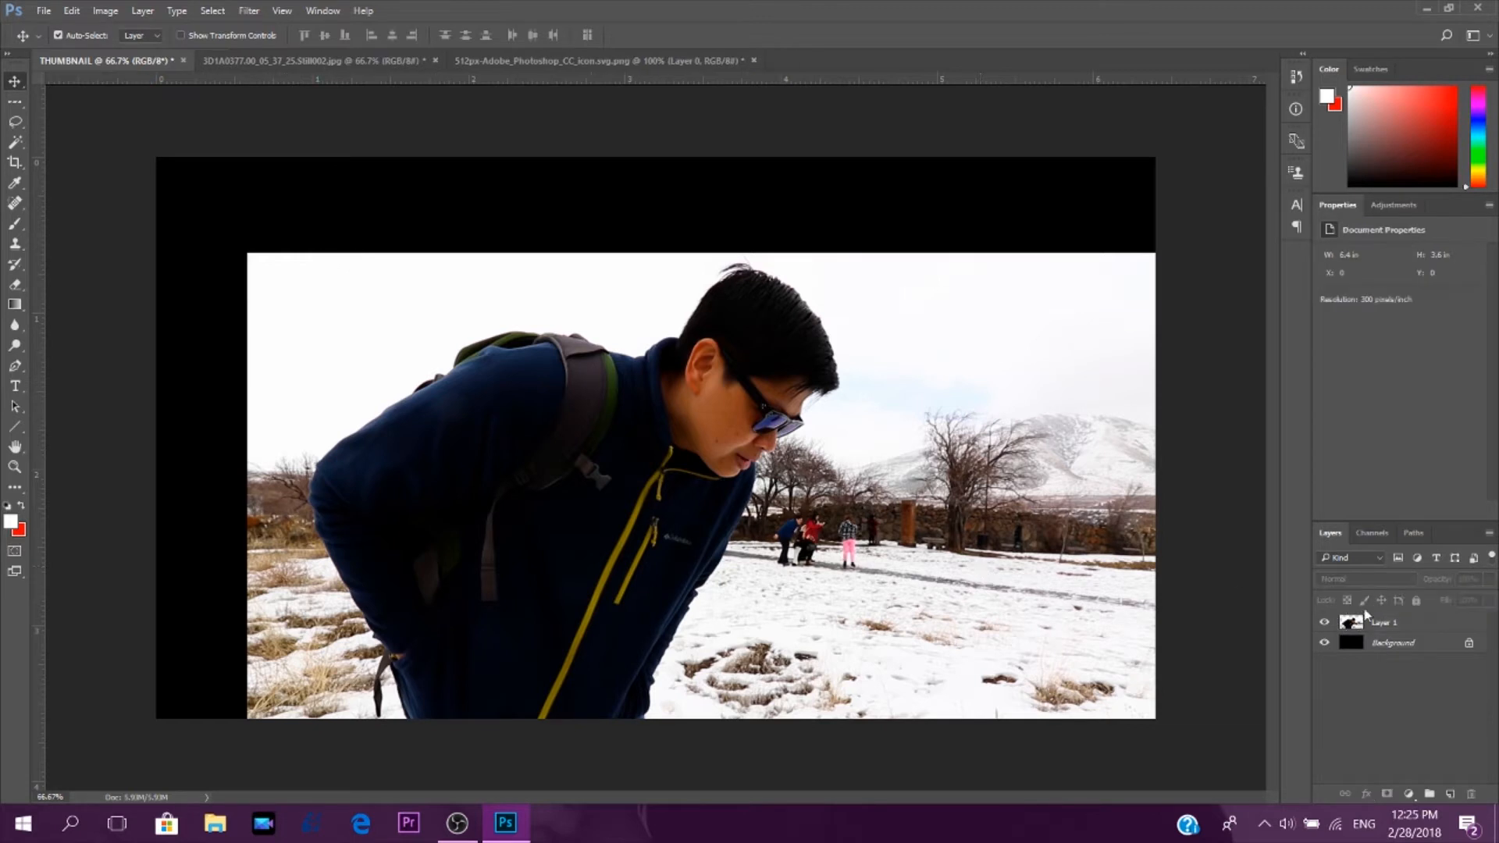
Free Transform the photo layer to about 6.51 x 3.66 in and position it to cover the whole black canvas.
left_click(1381, 629)
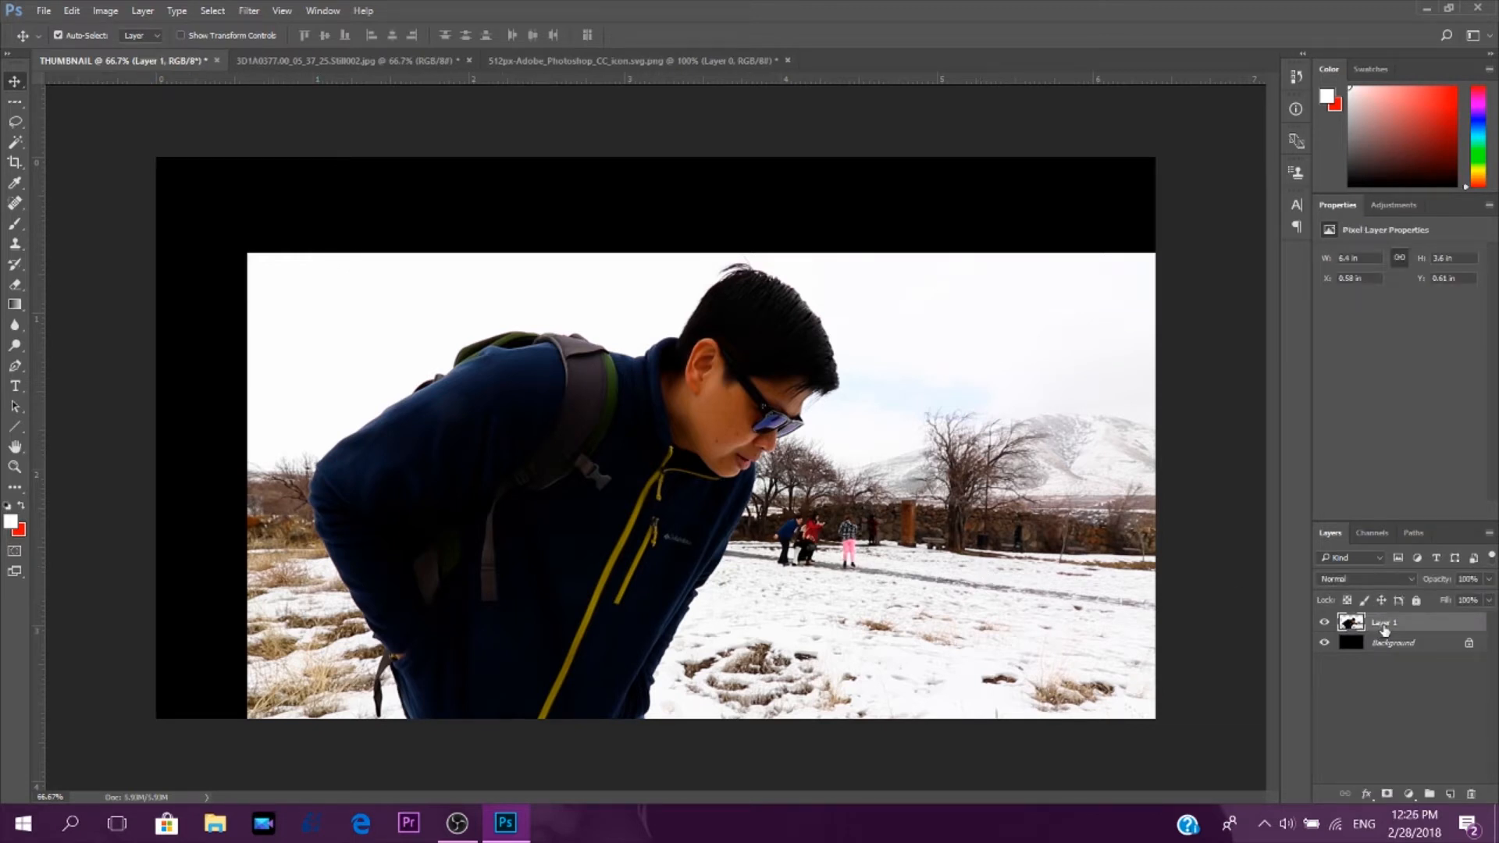
left_click(70, 12)
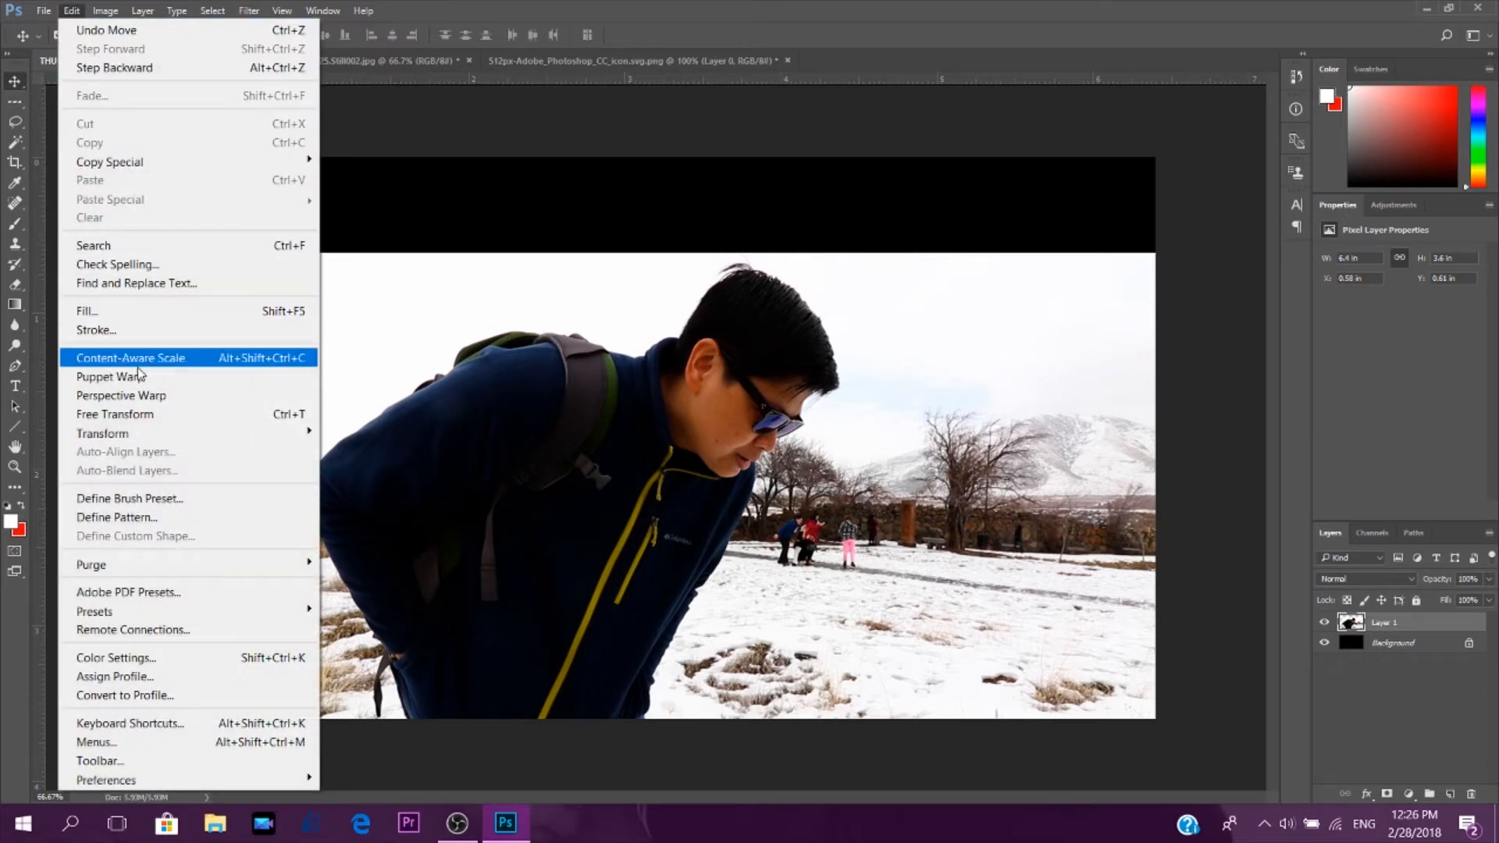
left_click(154, 415)
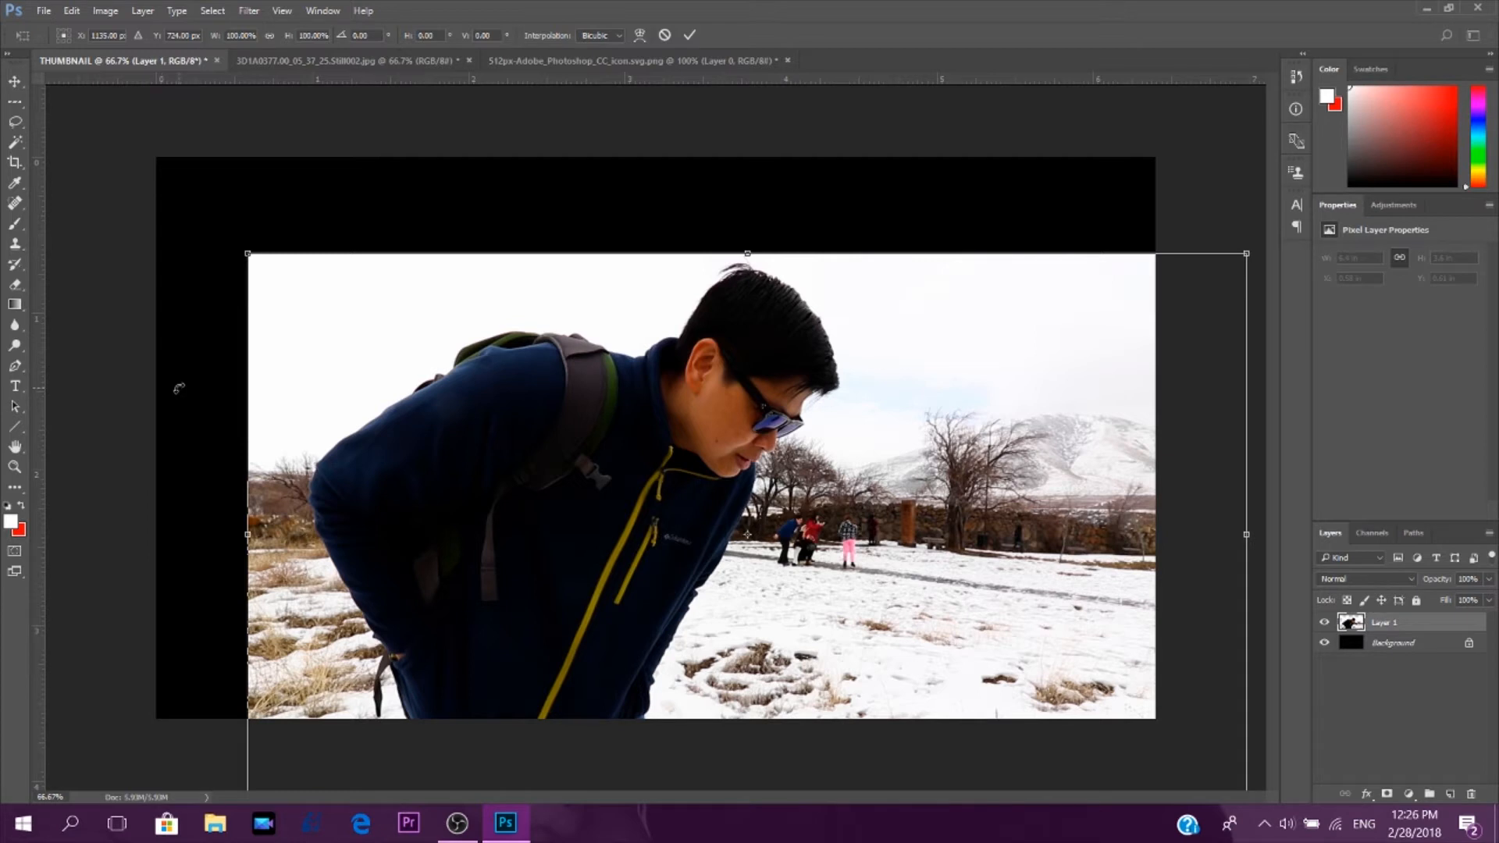
left_click_drag(248, 254, 57, 145)
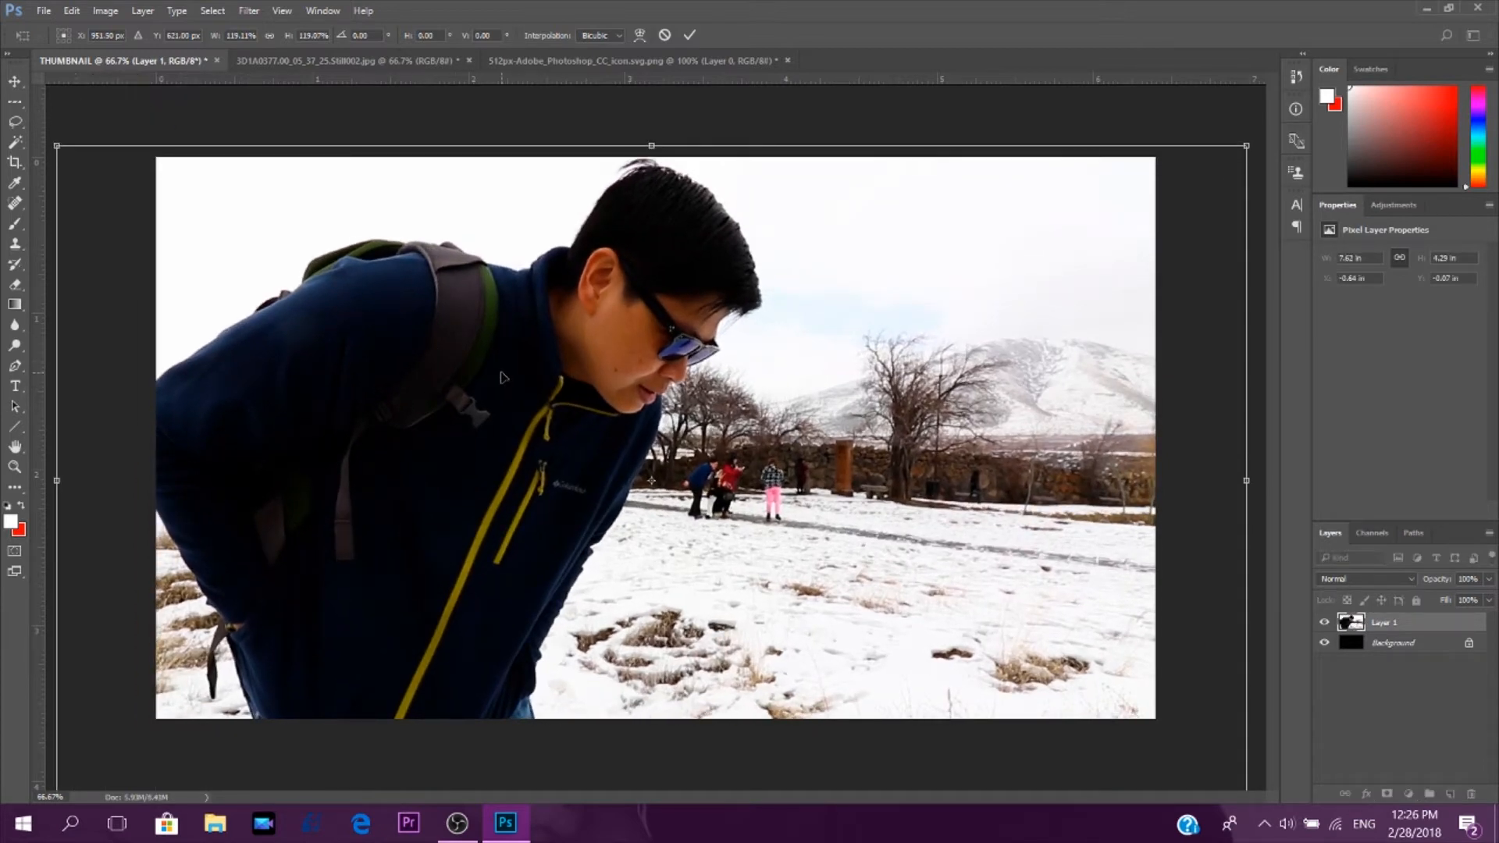
left_click_drag(394, 337, 472, 316)
left_click_drag(143, 116, 285, 232)
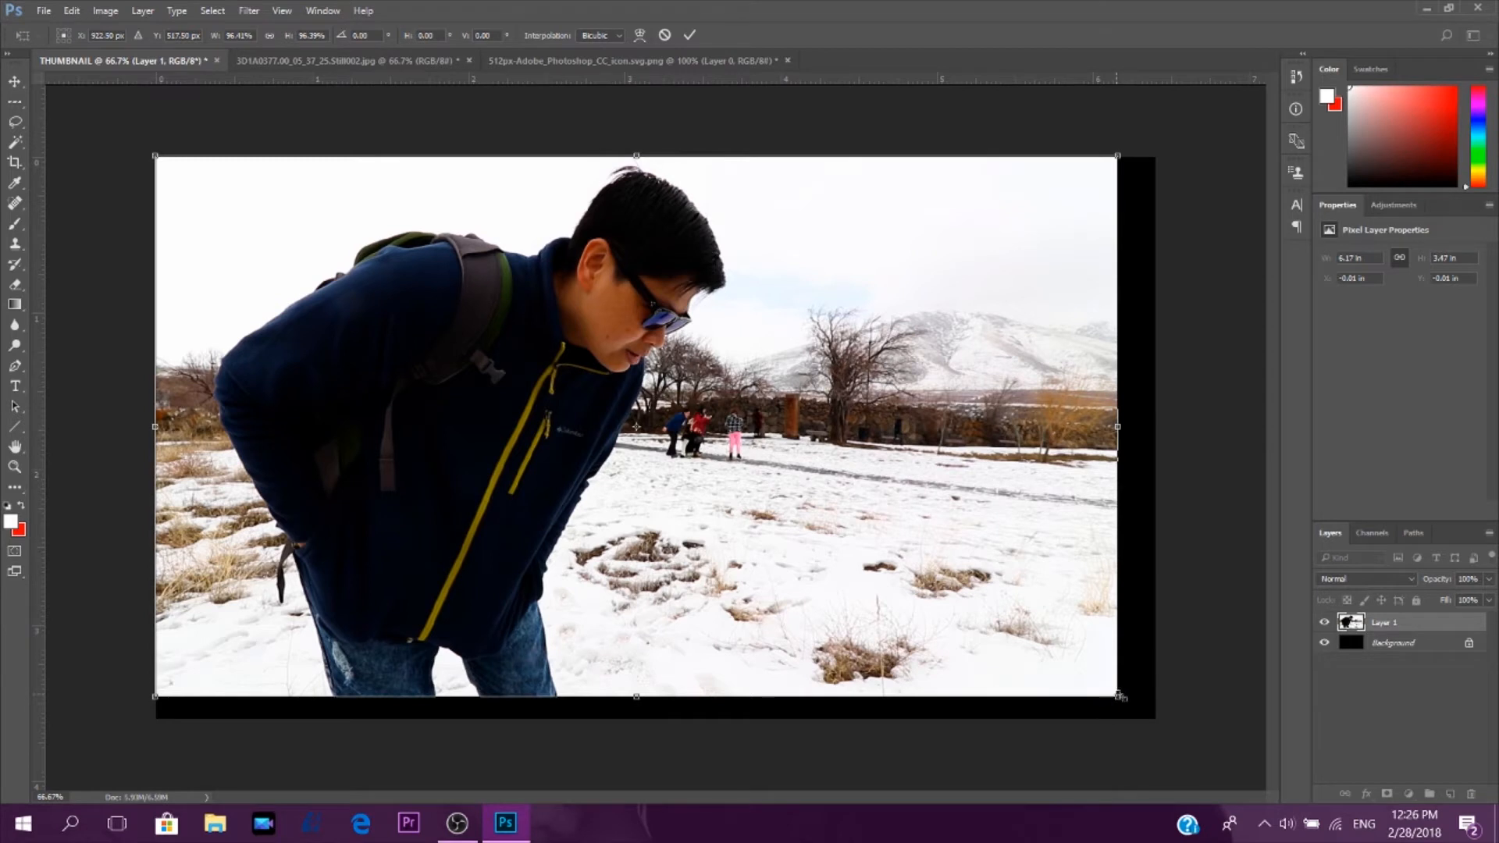
left_click_drag(1120, 695, 1169, 727)
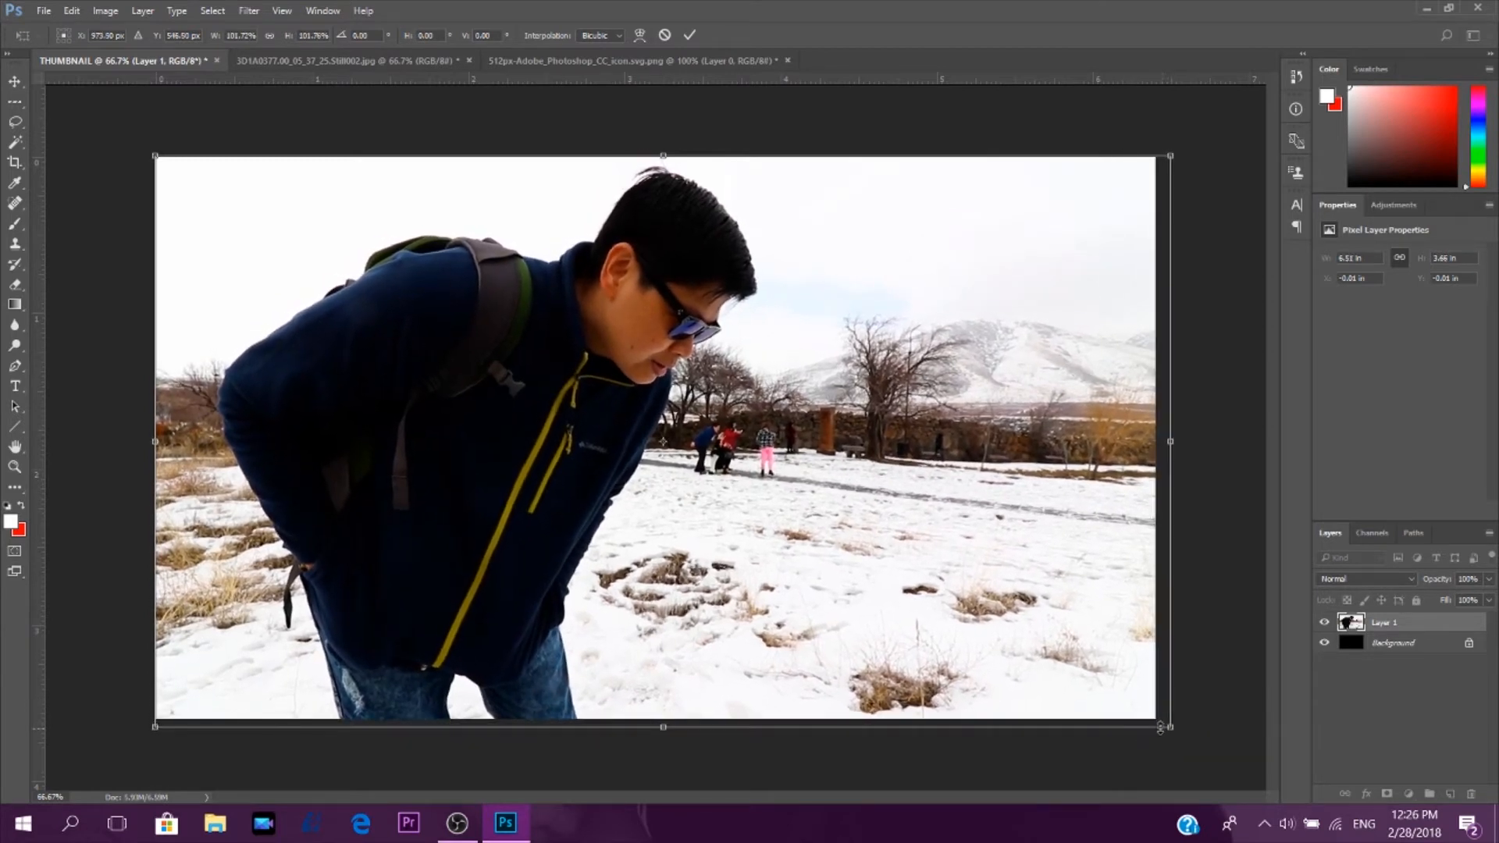
left_click(688, 35)
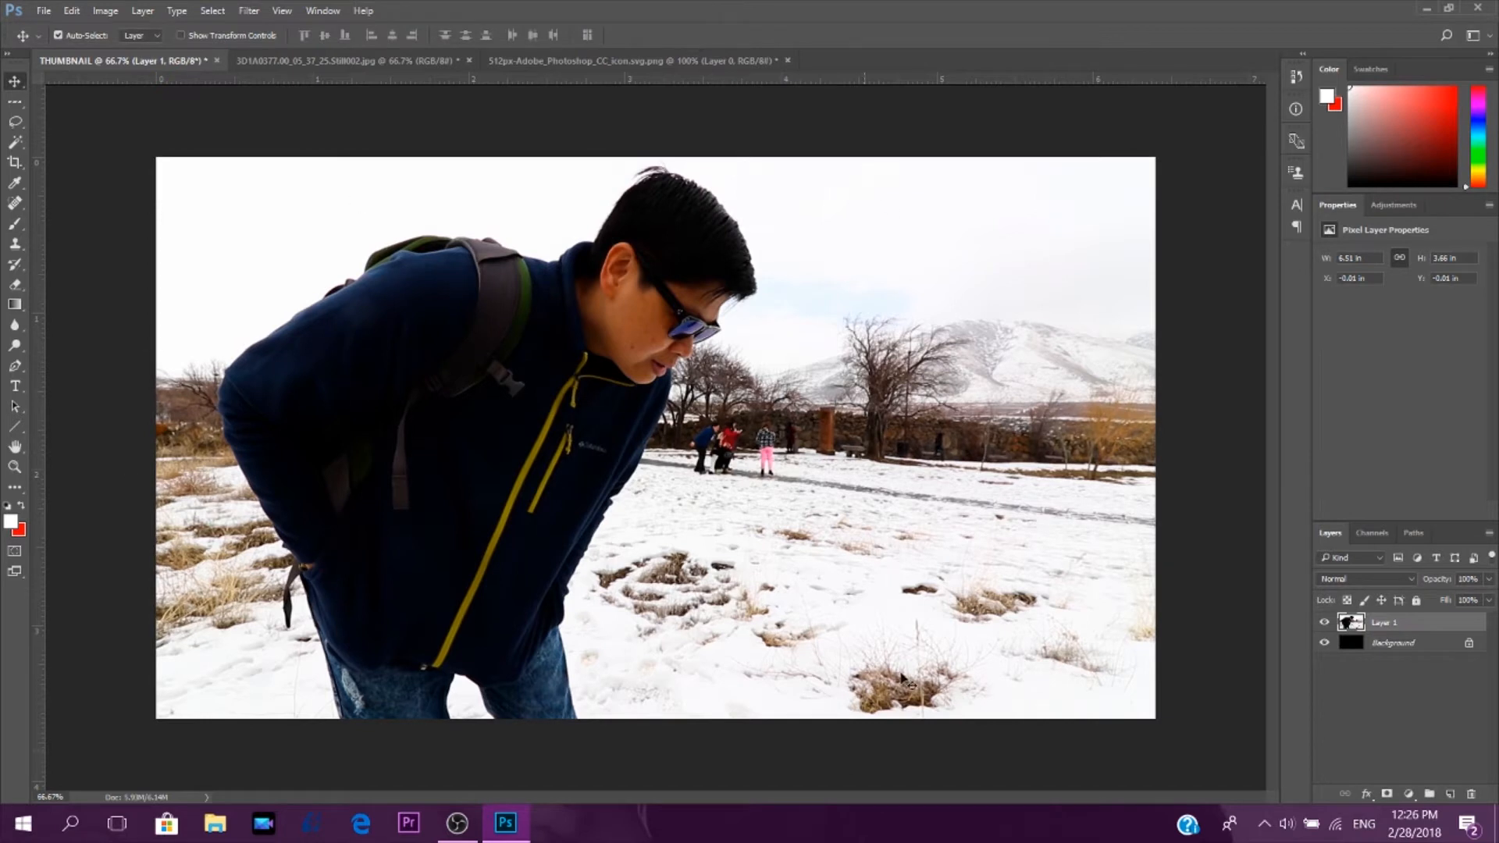
Check the THUMBNAIL document's dimensions and resolution in Image Size.
left_click(103, 17)
left_click(129, 150)
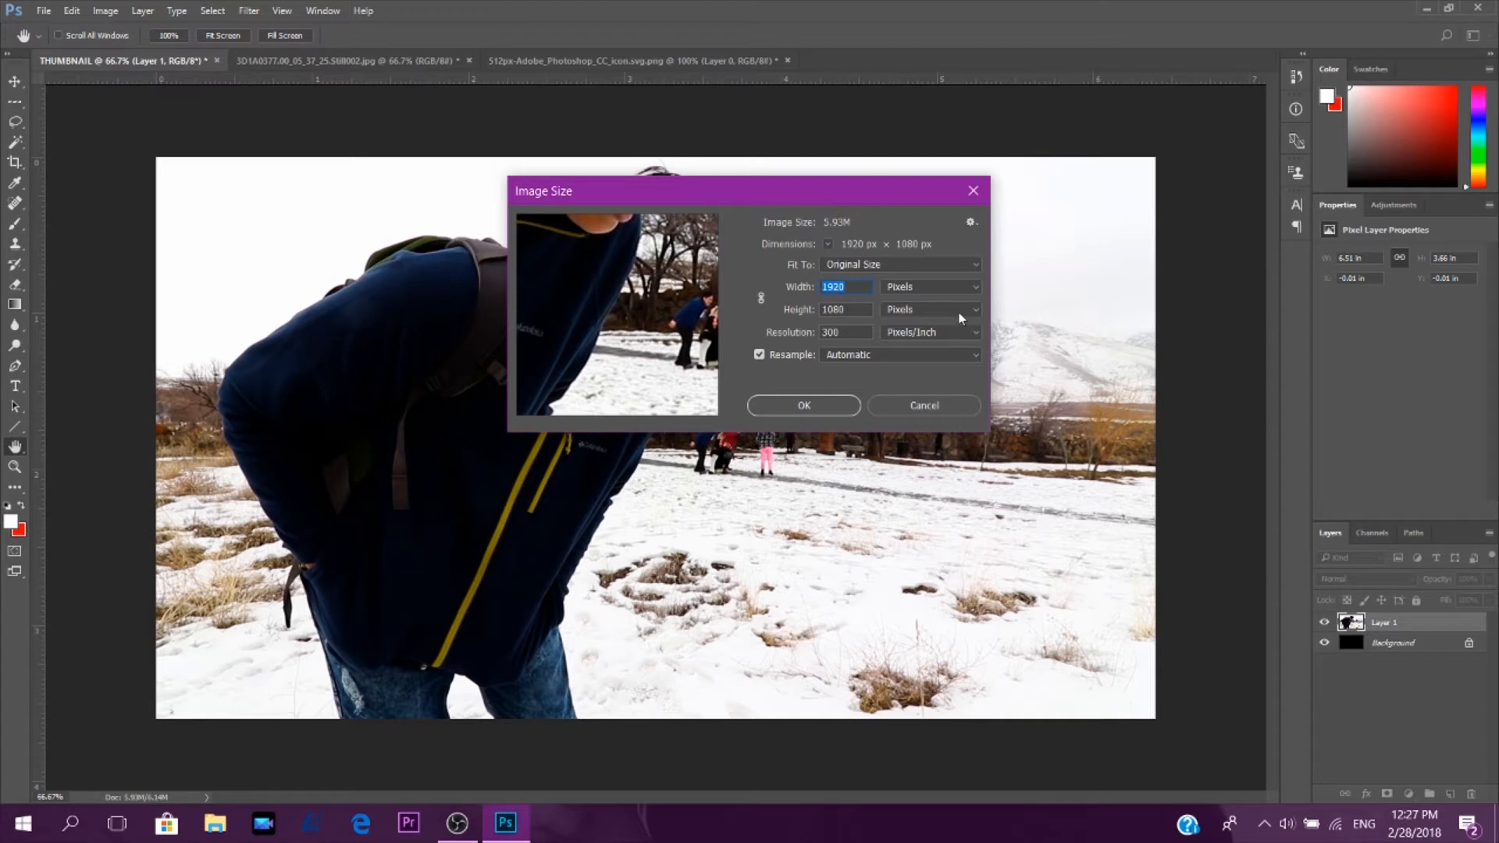
left_click(821, 403)
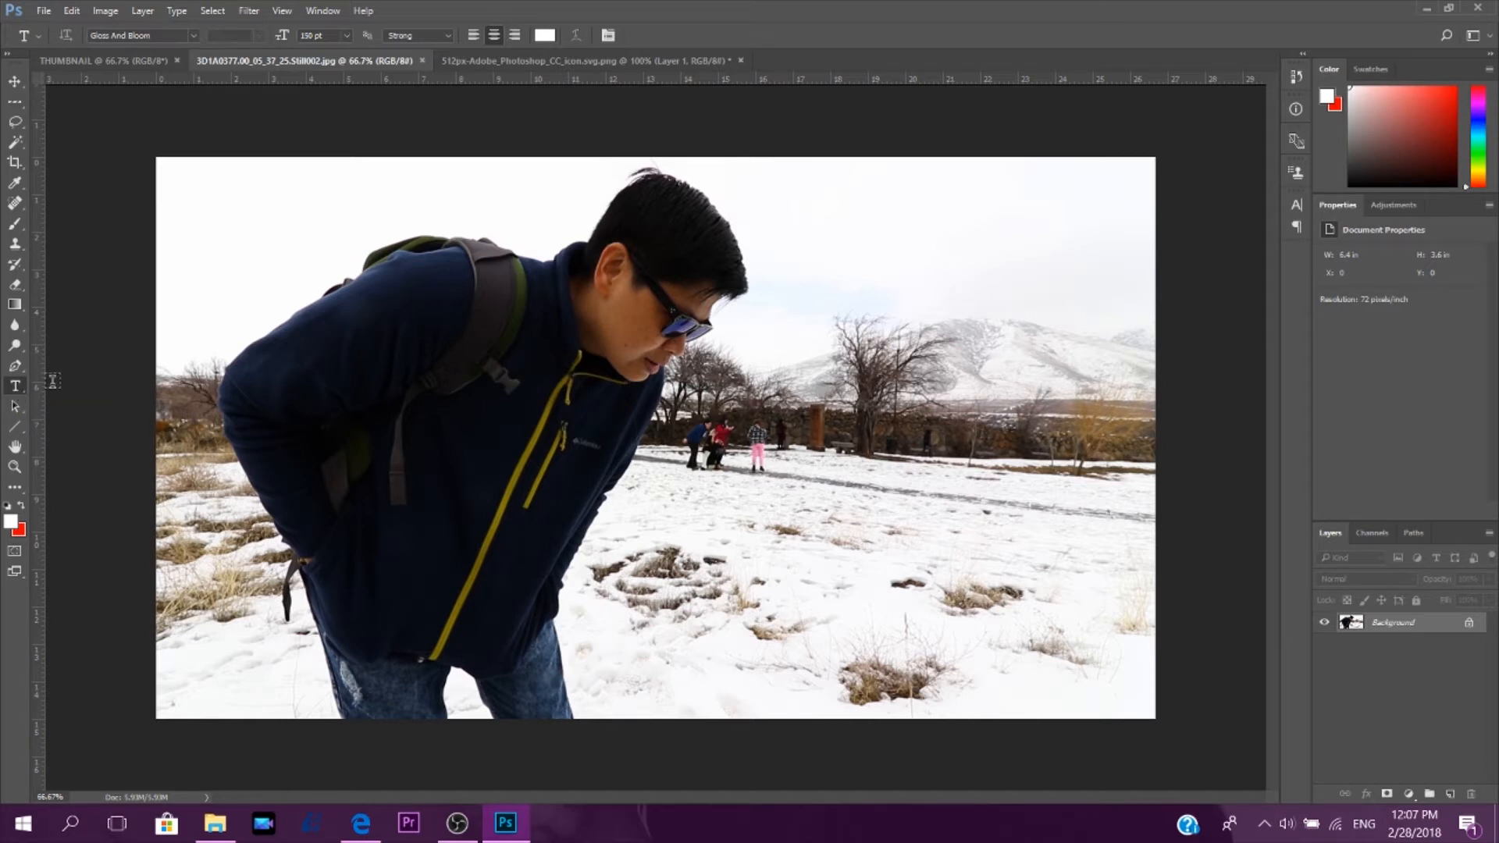
Start a text layer in the sky area of the photo document and set the text color to bright yellow.
left_click(843, 281)
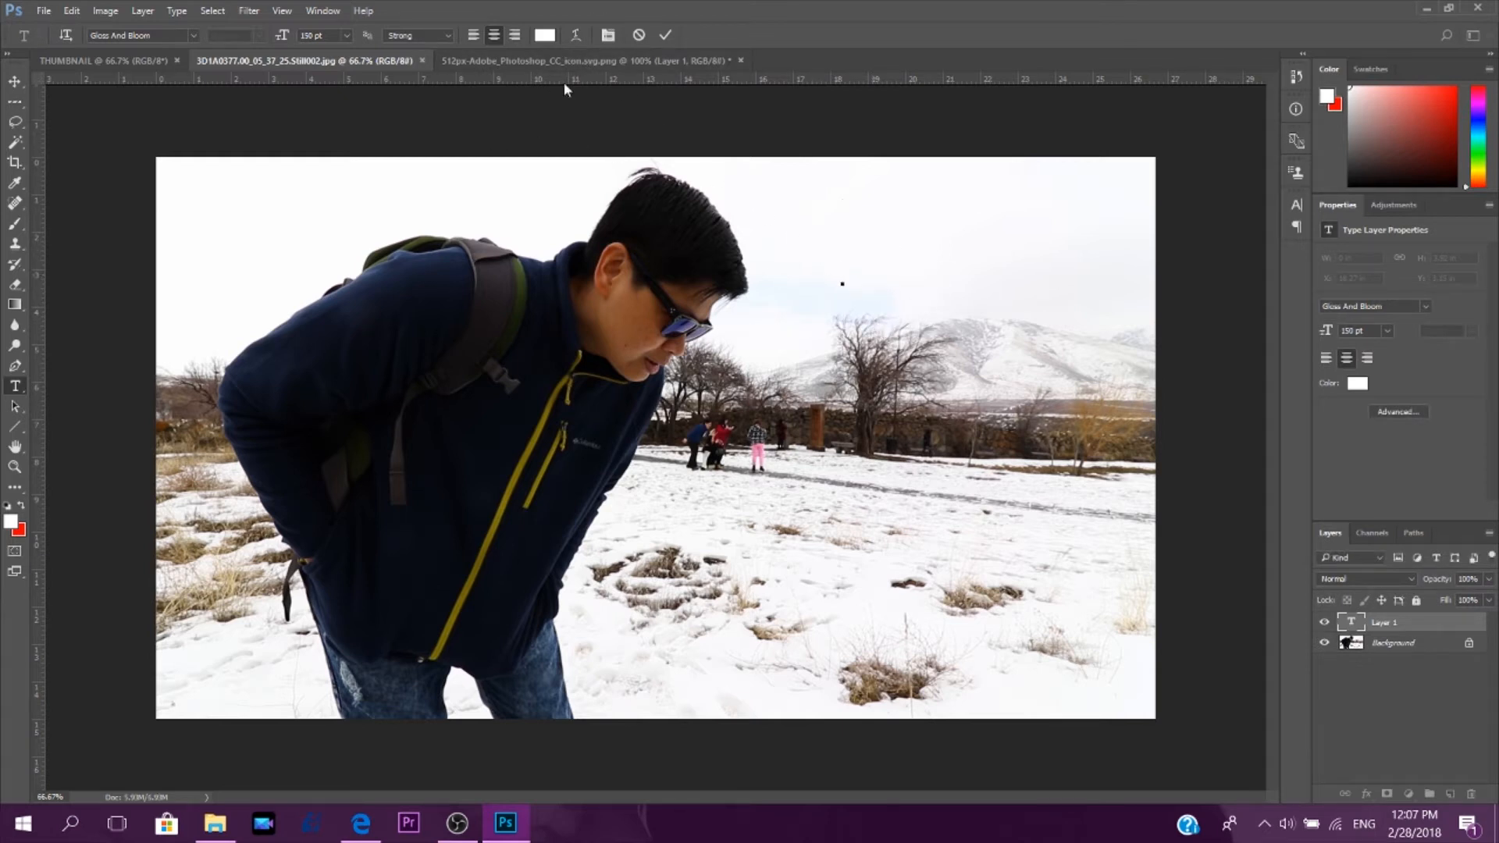
left_click(545, 36)
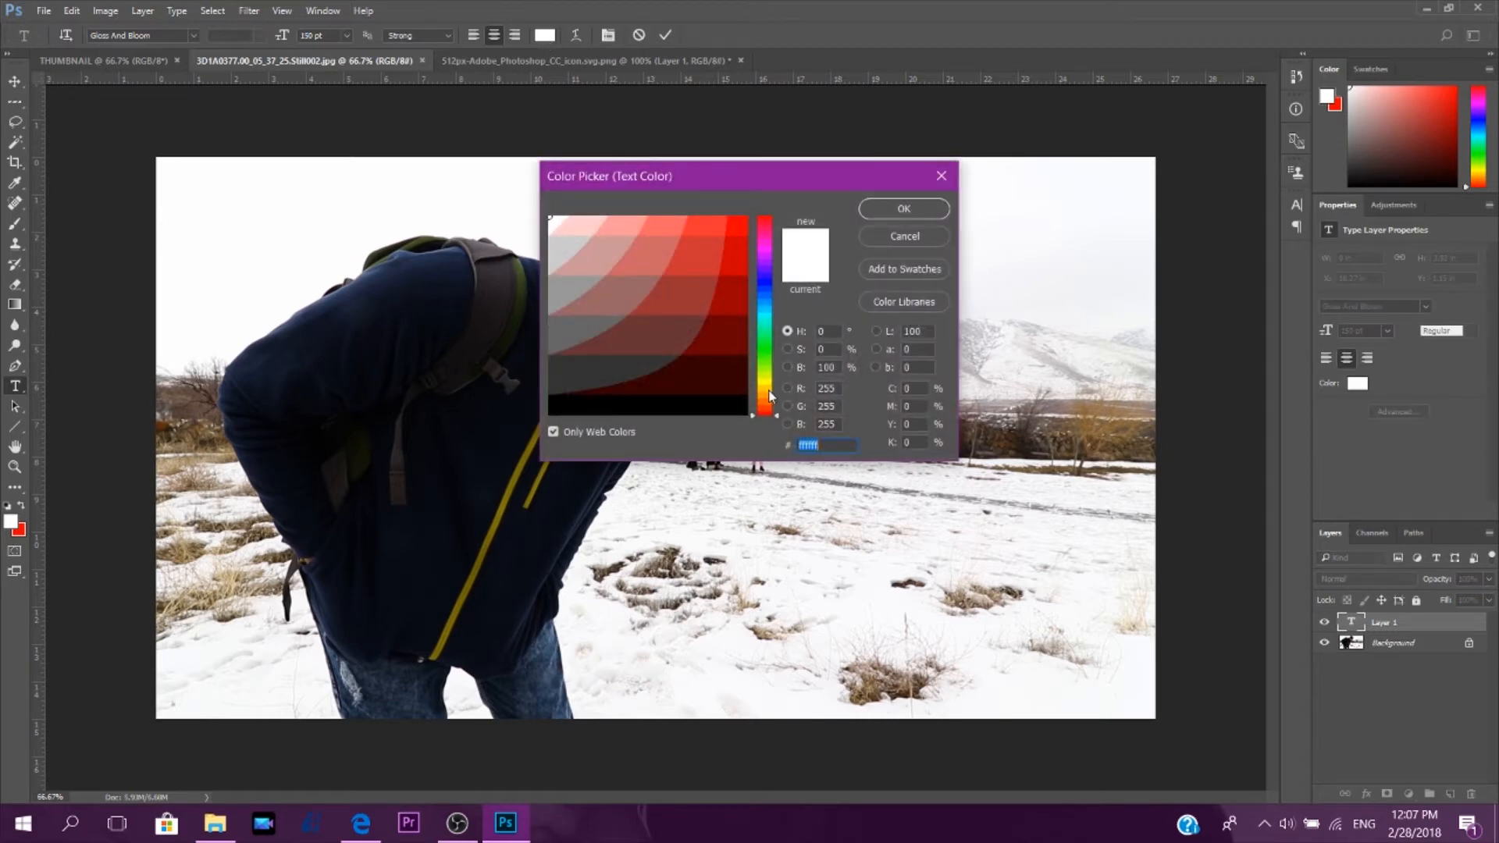
left_click(767, 382)
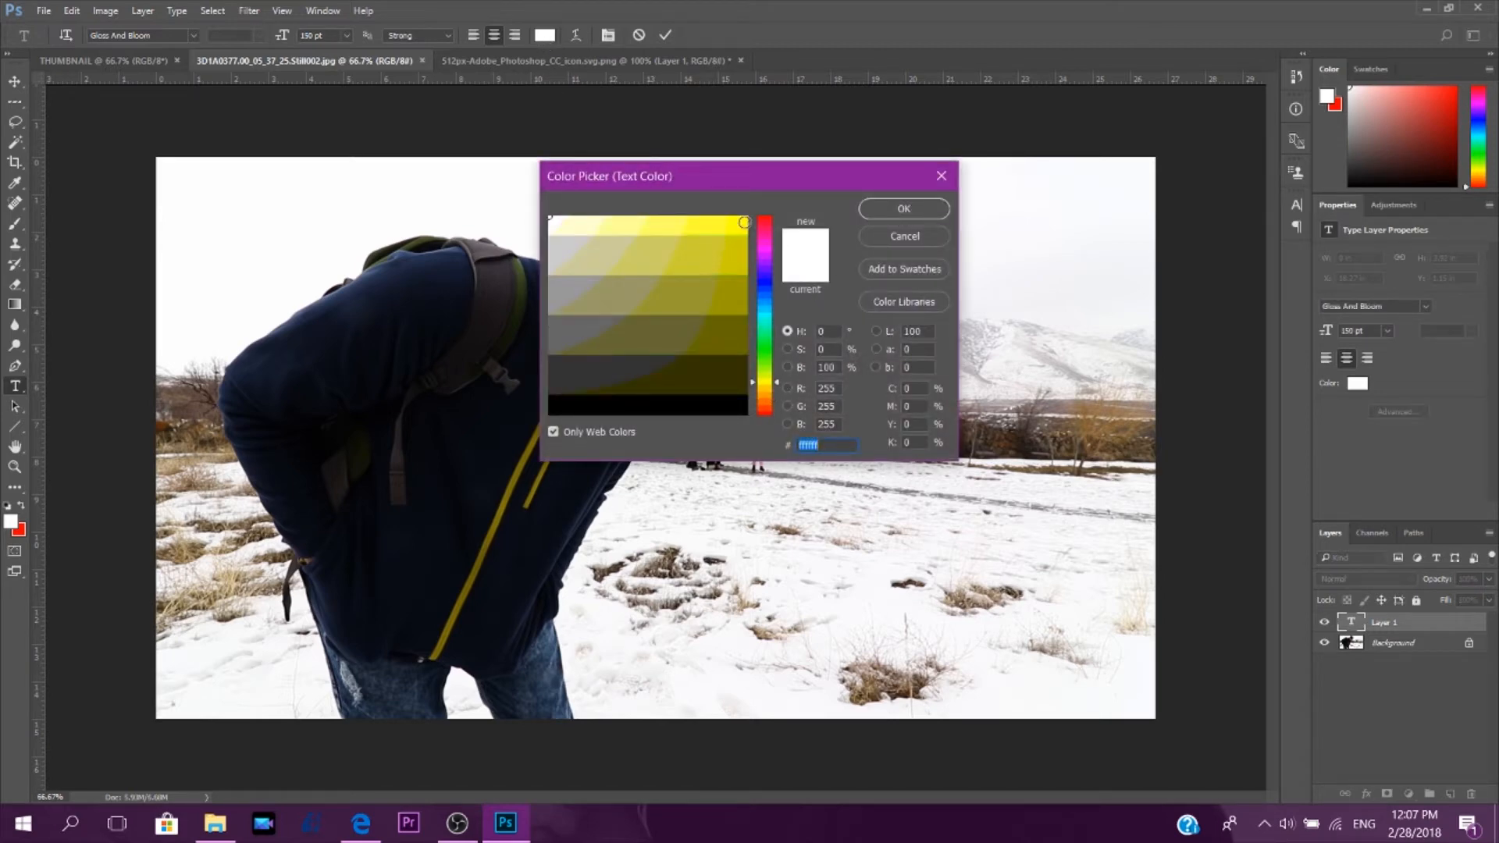
left_click(744, 222)
left_click(904, 209)
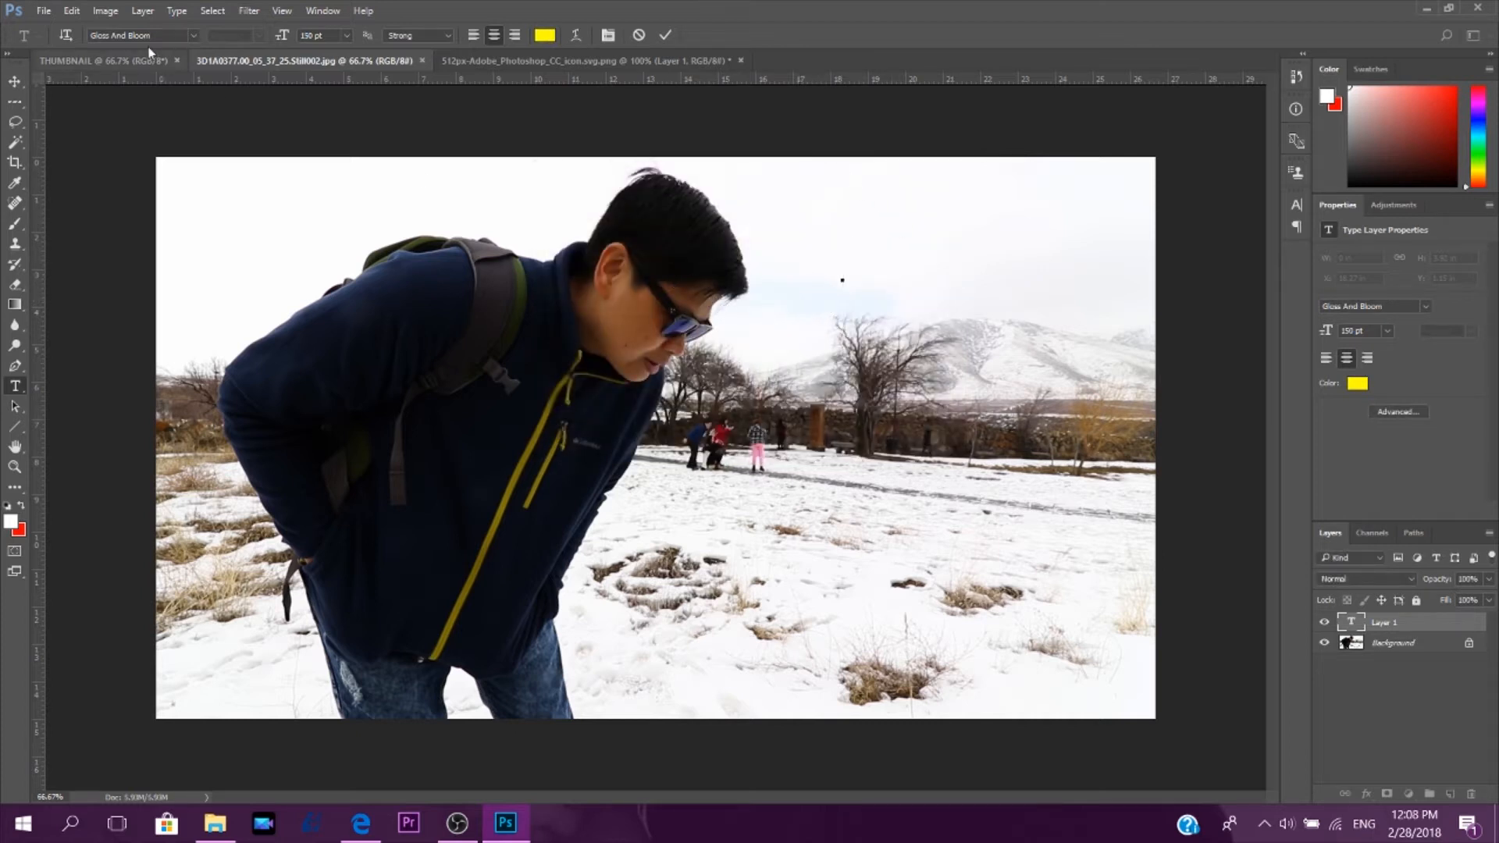
Set the new text's font to Impact and its size to 300 pt.
left_click(193, 35)
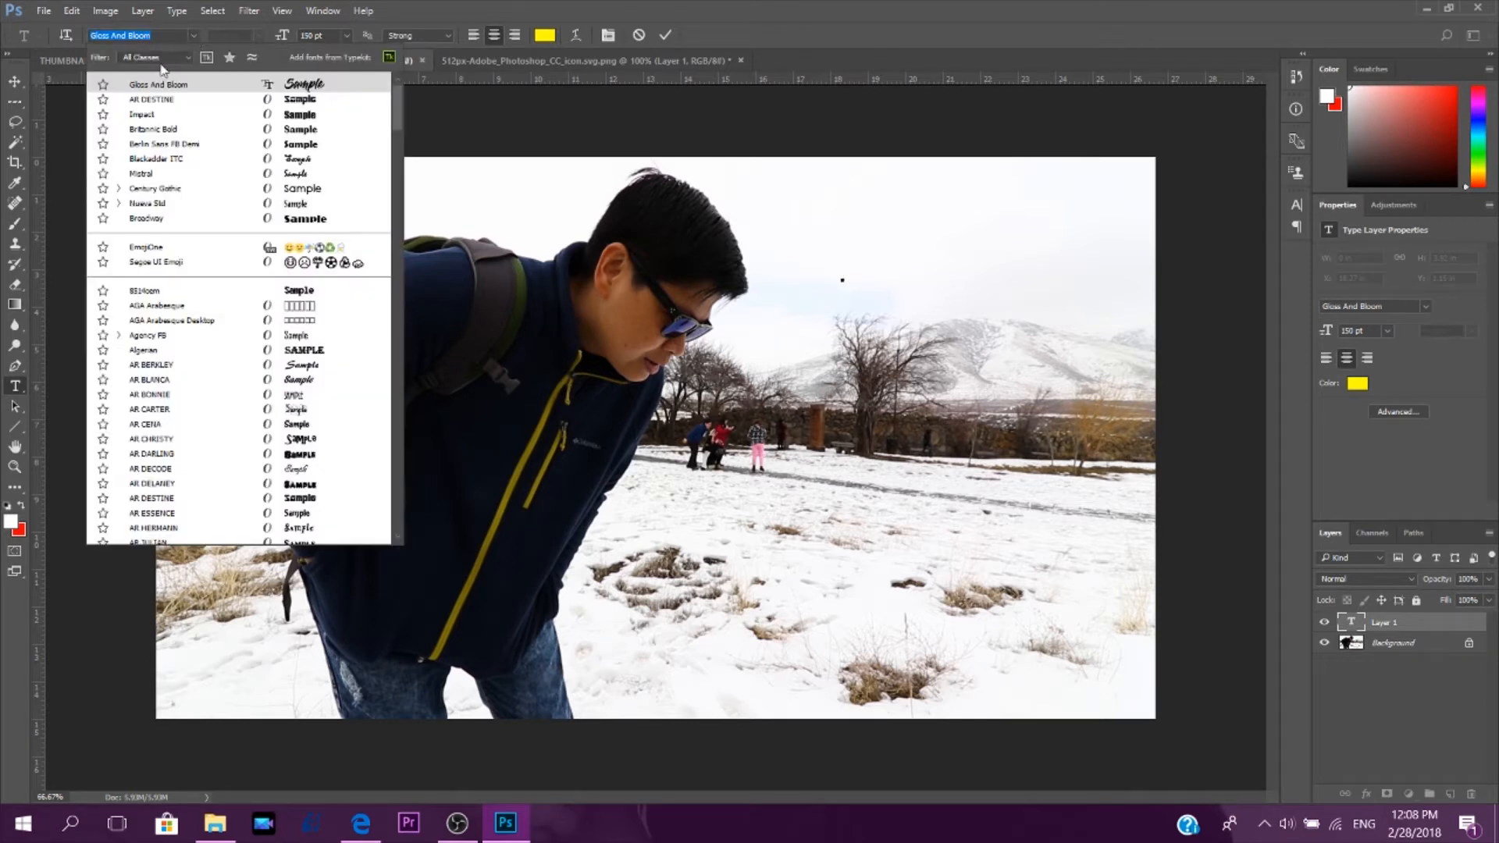
left_click(301, 115)
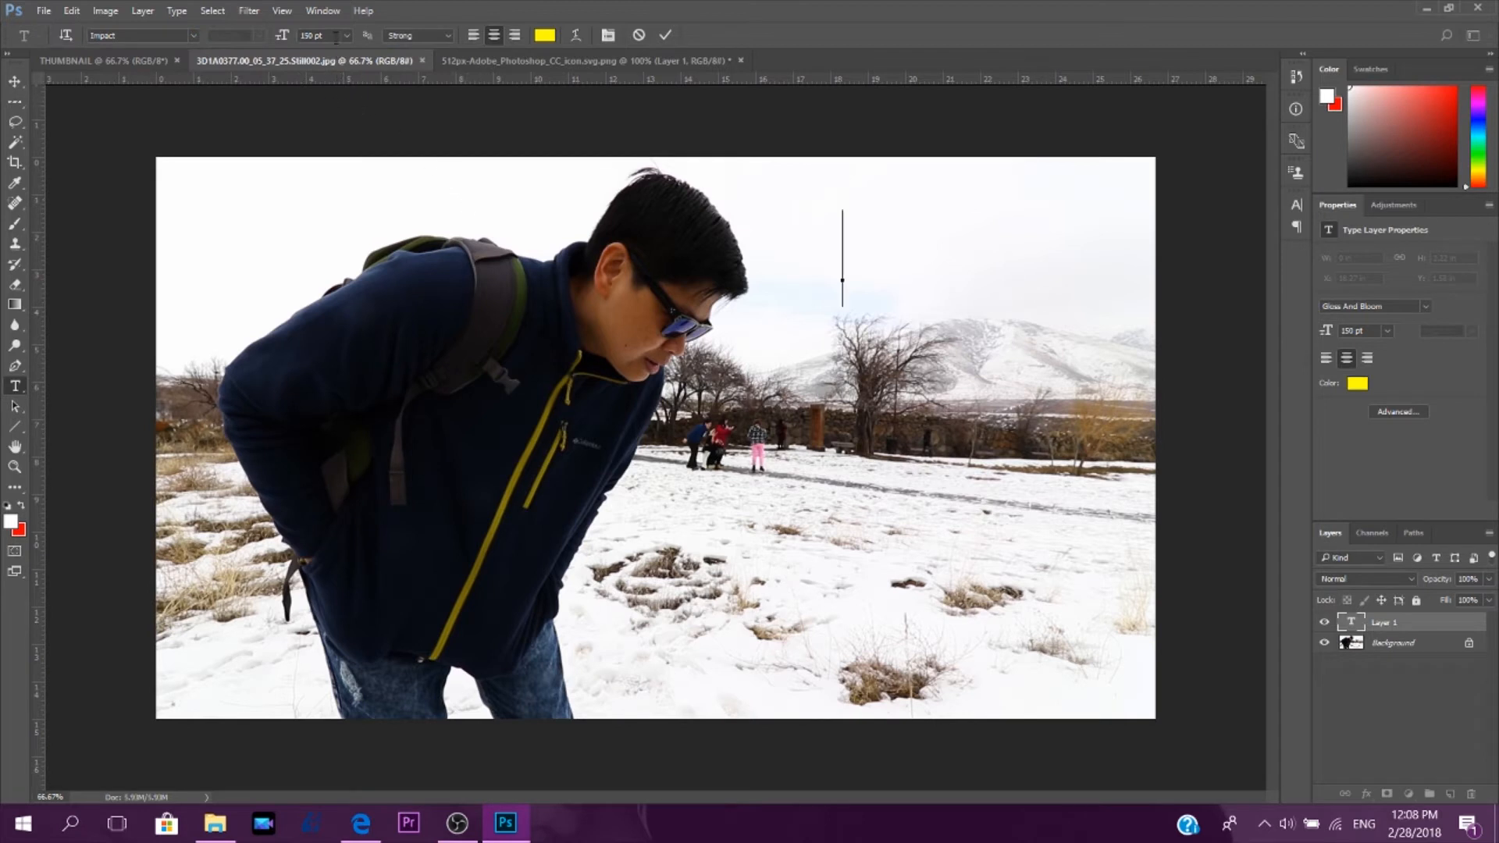
left_click_drag(332, 36, 5, 14)
type("300")
key("Return")
Enter HOW, TO and MAKE on three lines, position the text beside the man over the snowy background, and commit it.
type("HOW")
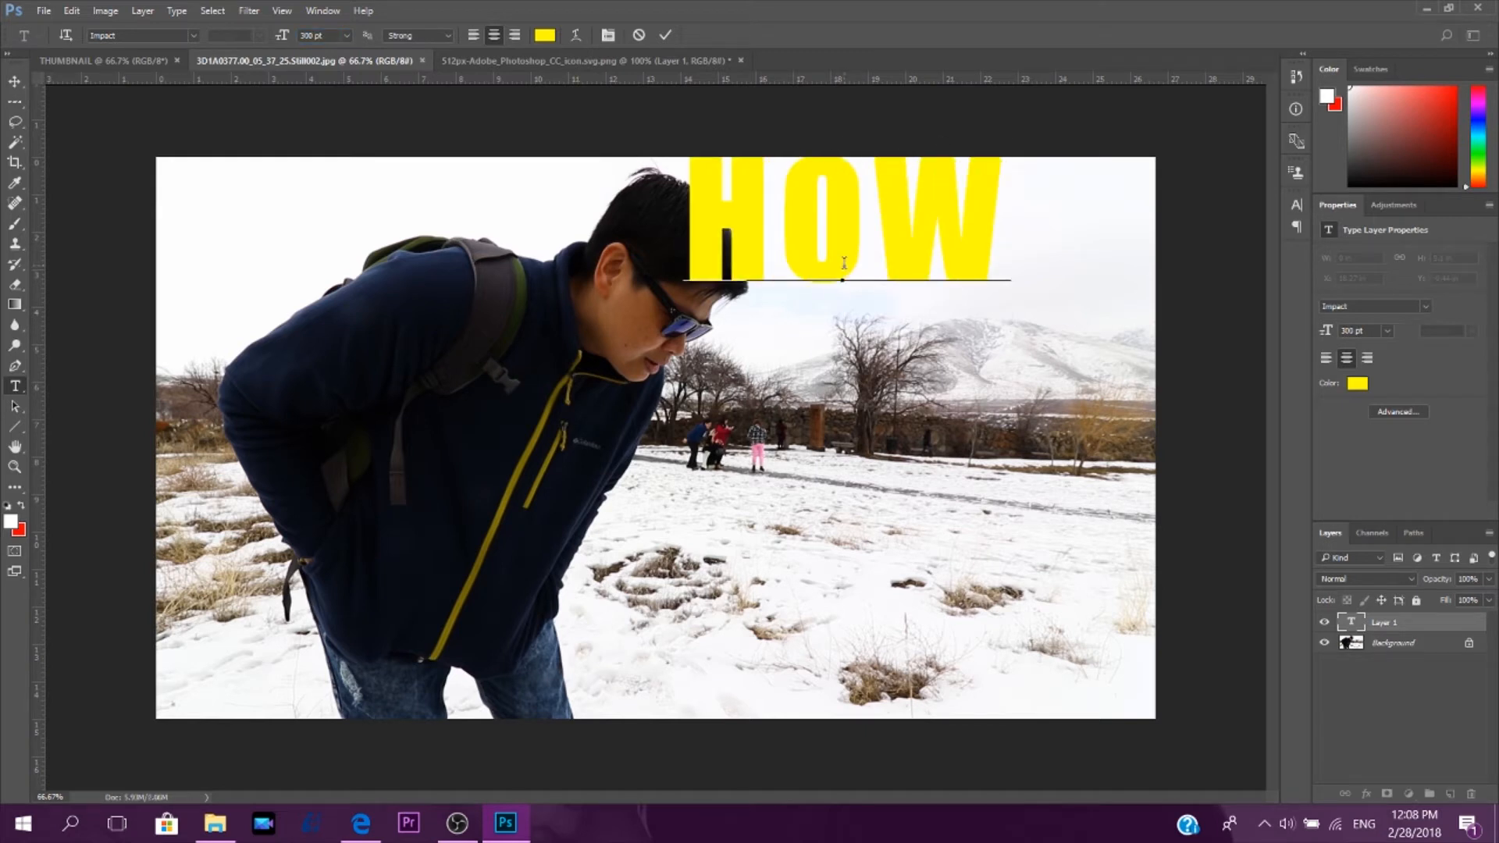
key("Return")
type("T")
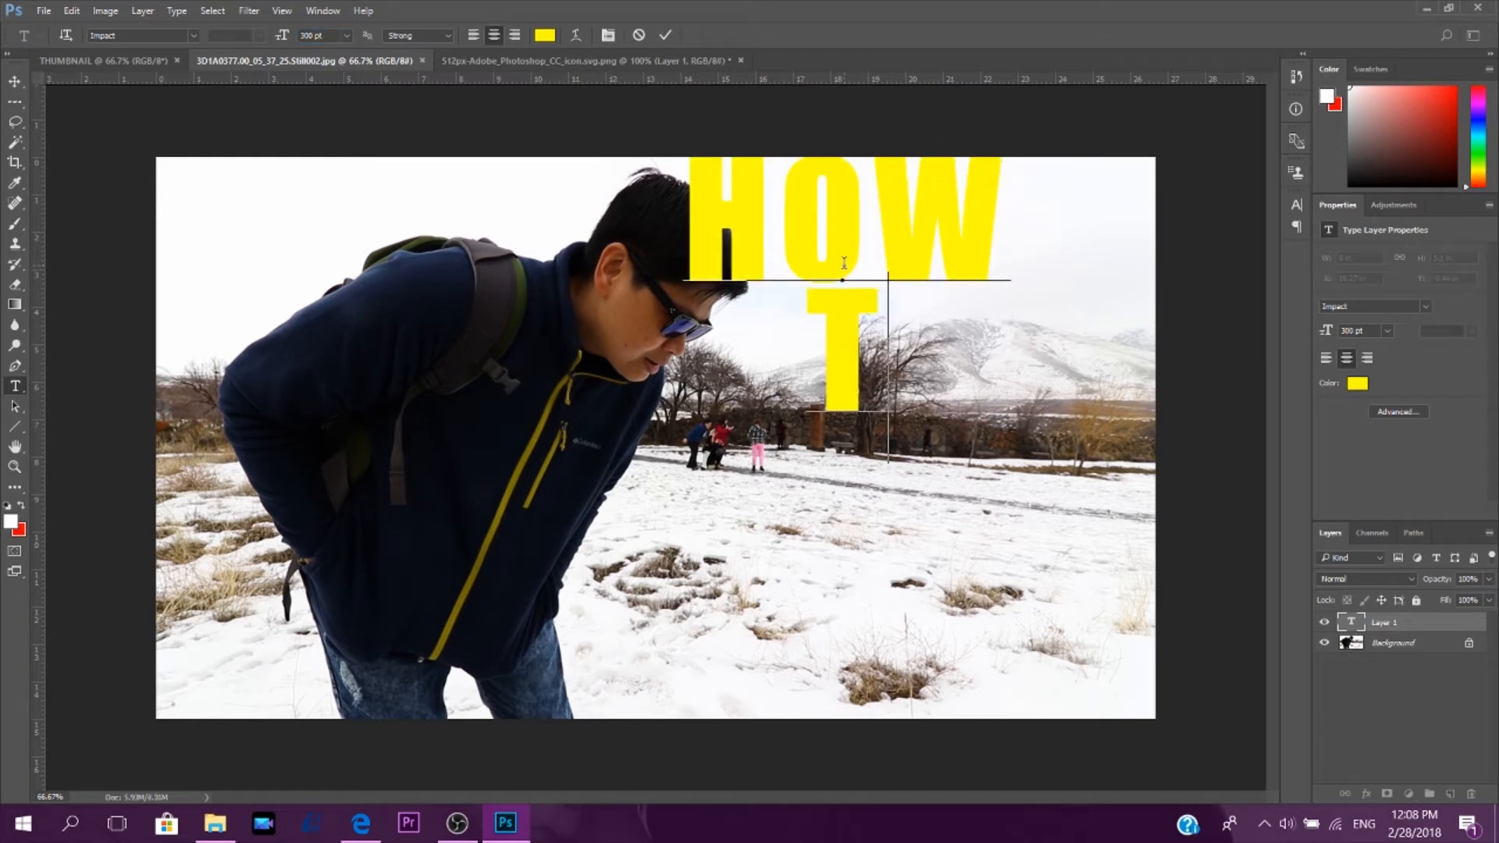
type("O MAKE")
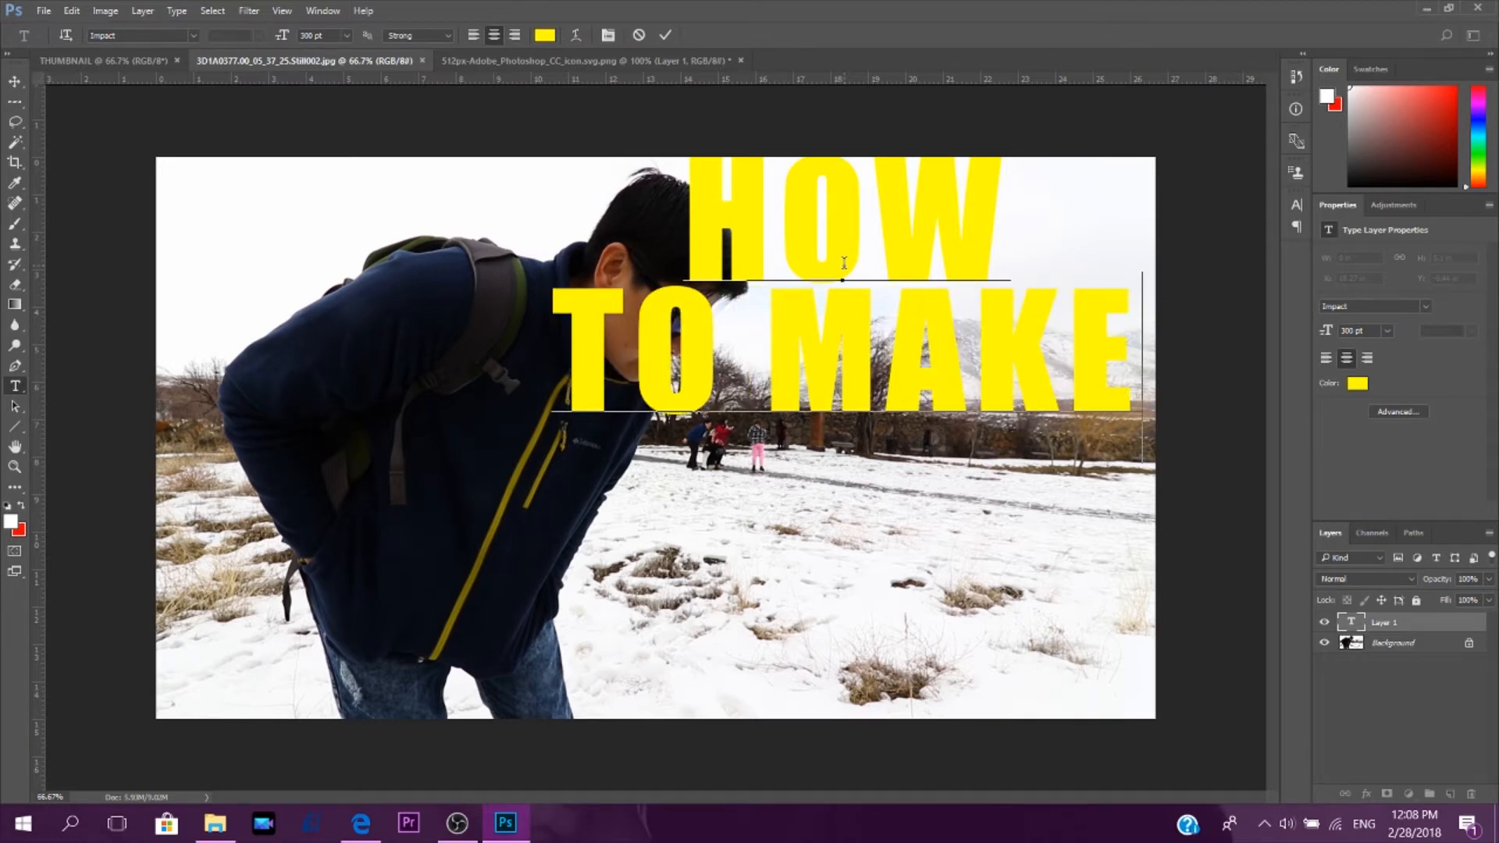
key("Left")
key("Return")
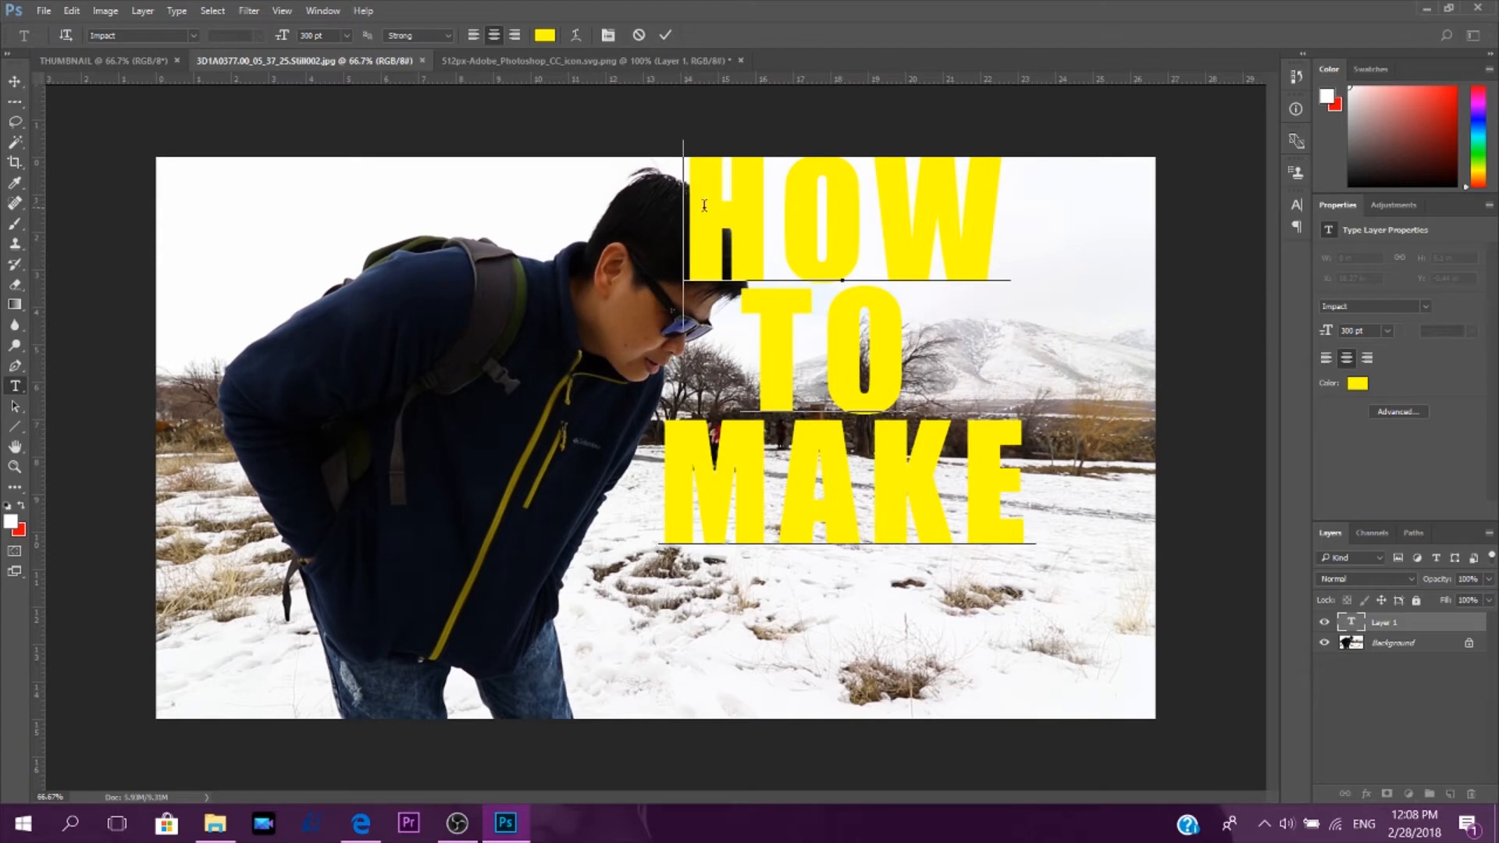
left_click_drag(793, 133, 896, 205)
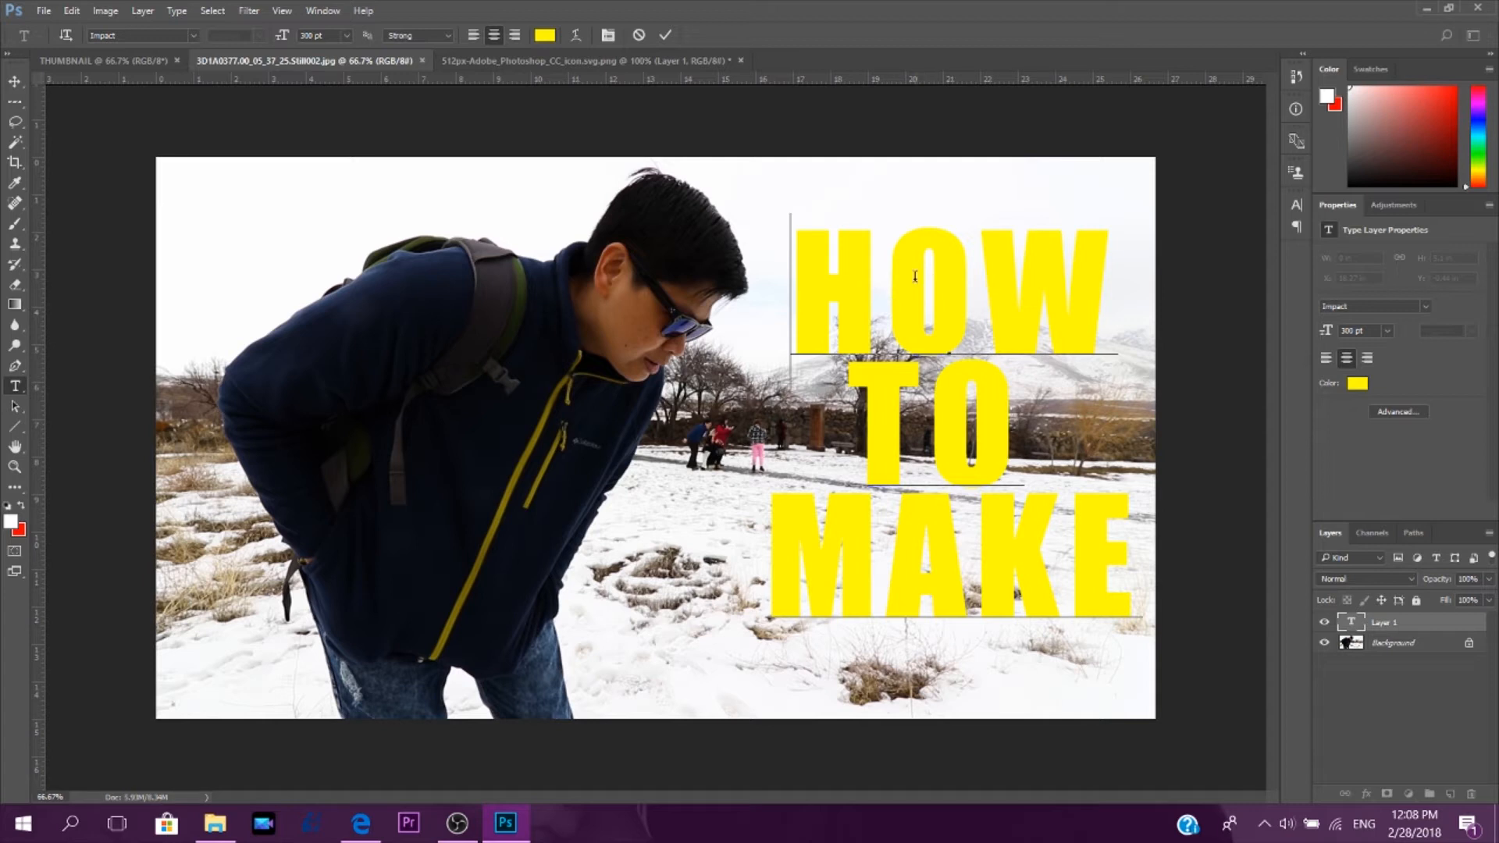
left_click(664, 36)
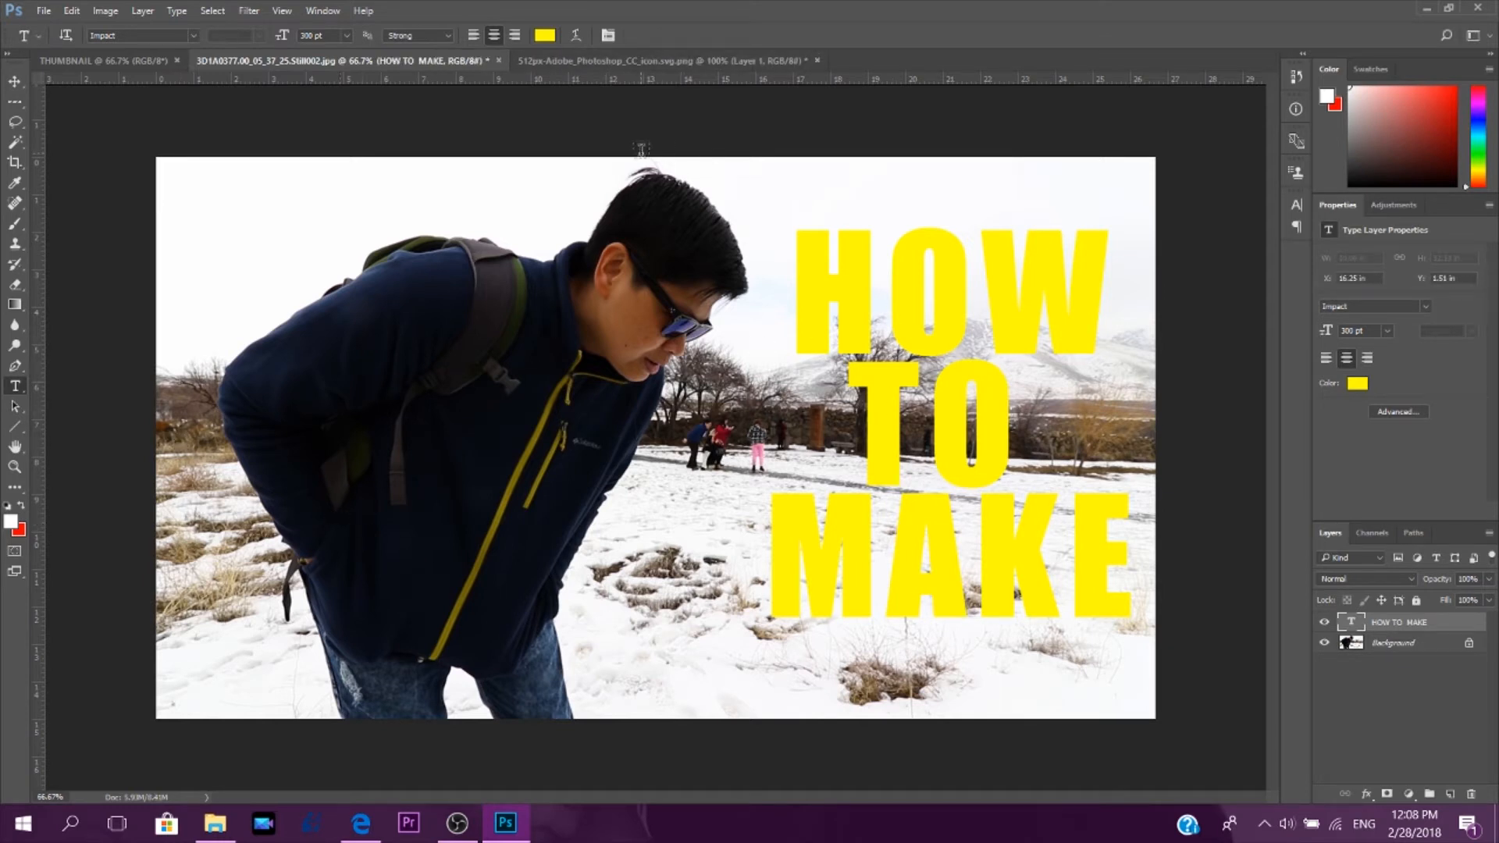
Copy the Ps logo layer into the photo document with the Move tool and place it near the photo's upper-left corner.
left_click(581, 72)
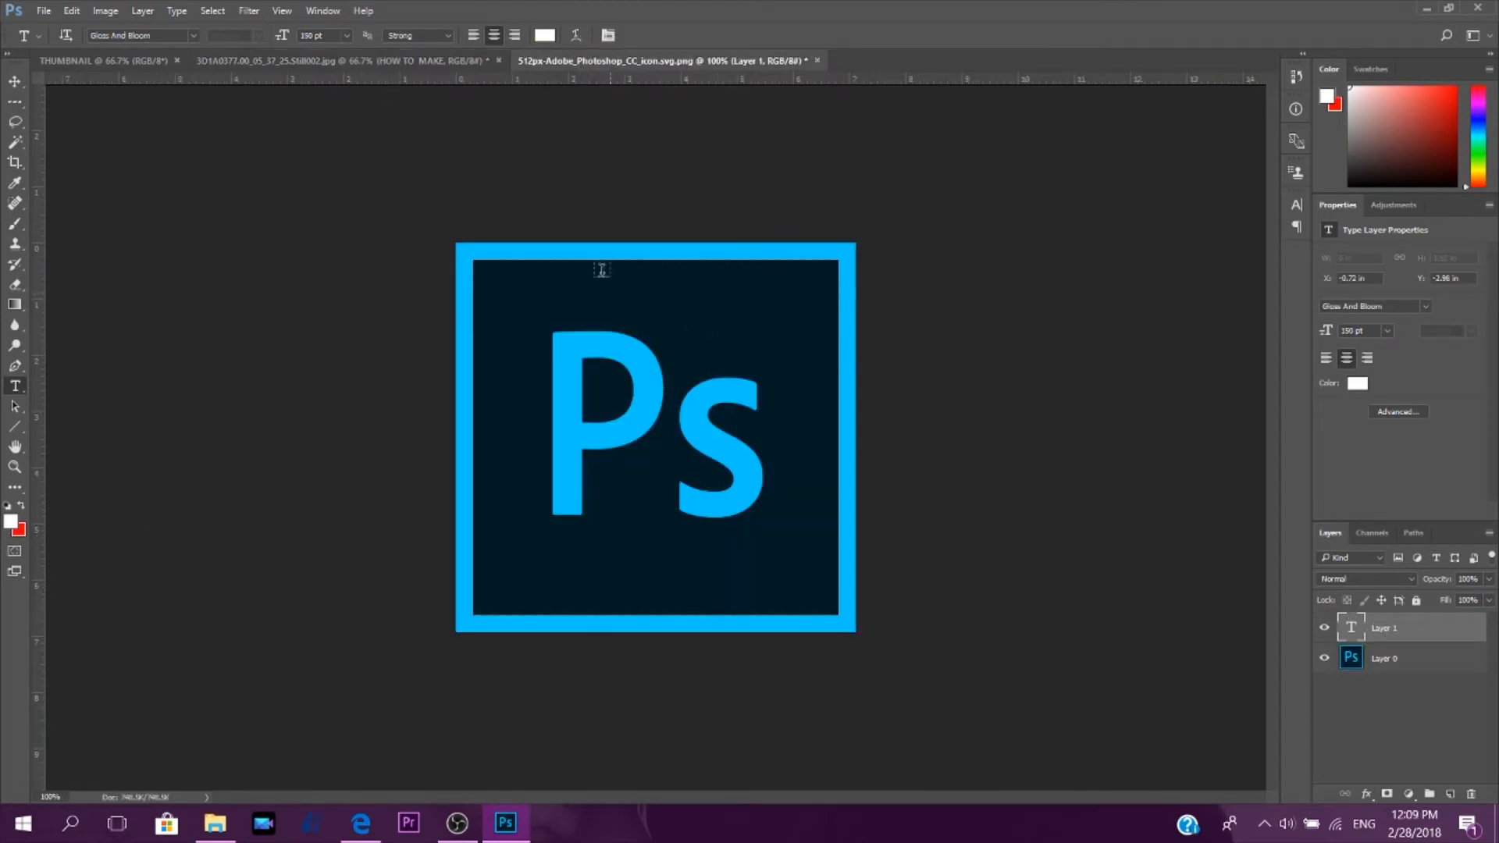
left_click(14, 82)
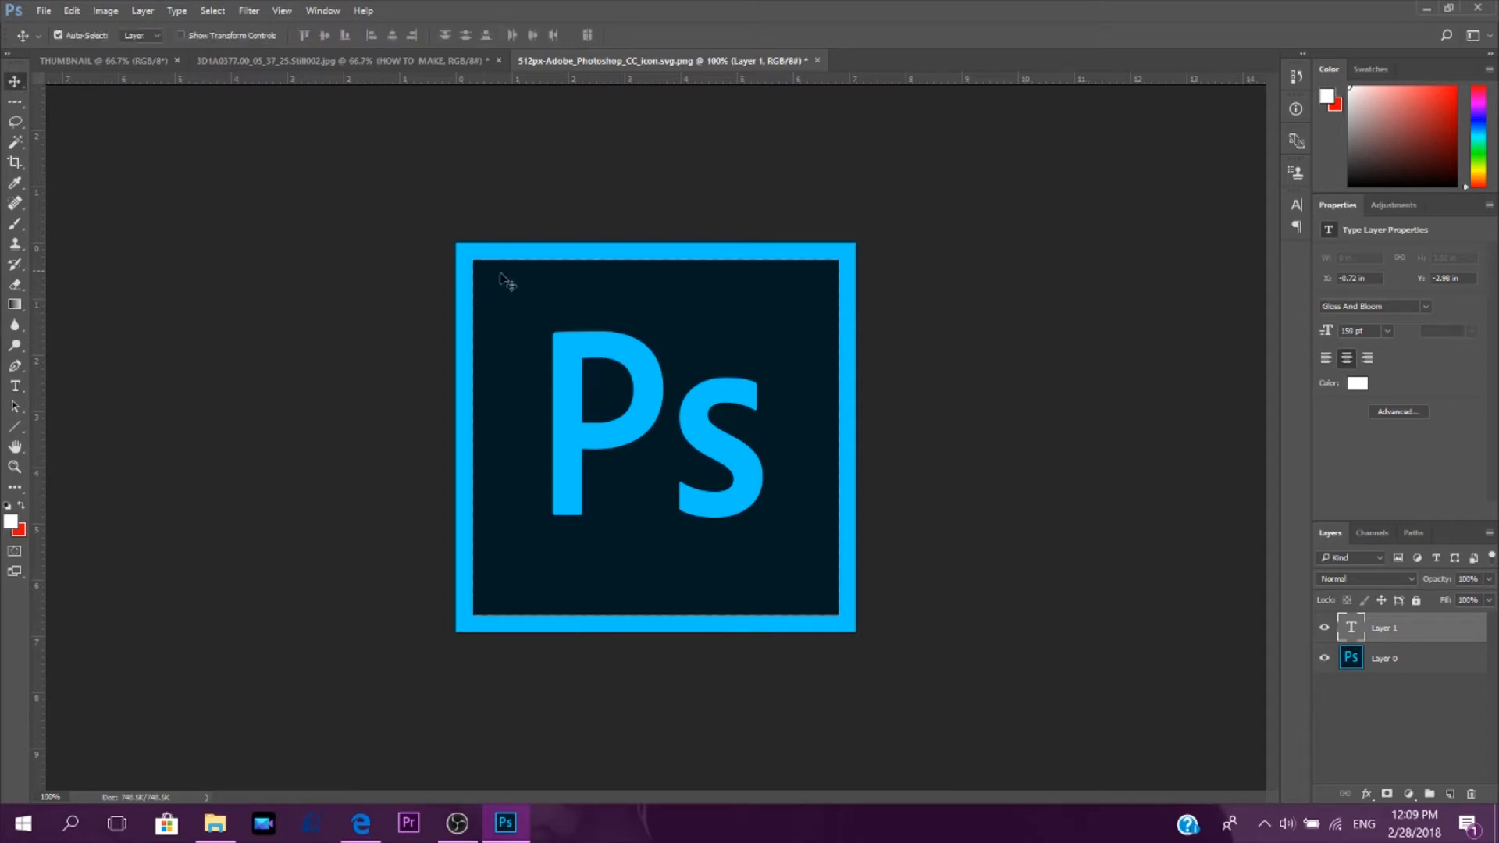
left_click(515, 302)
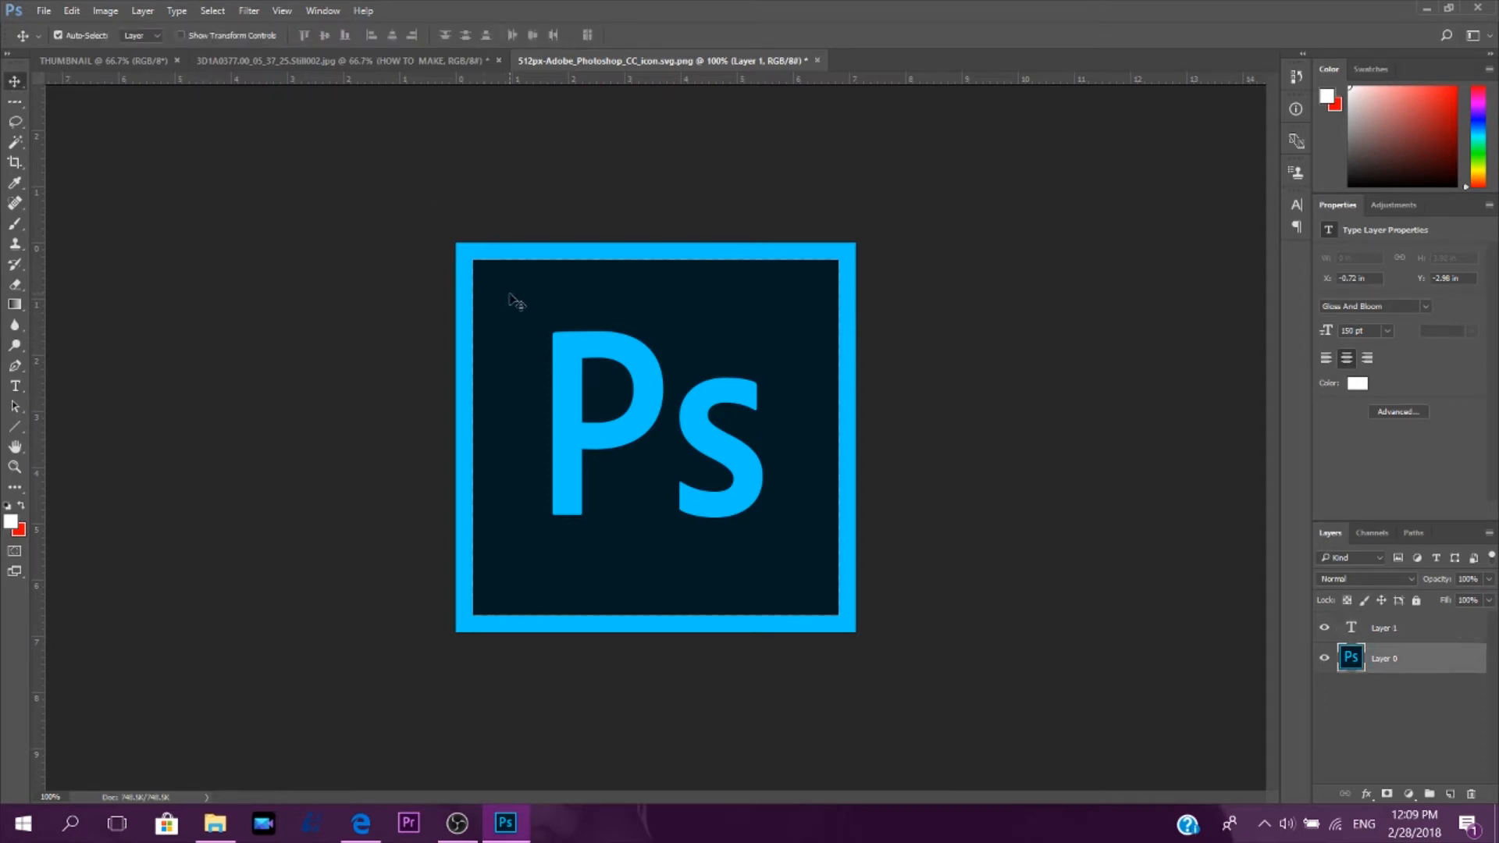
left_click_drag(515, 301, 361, 297)
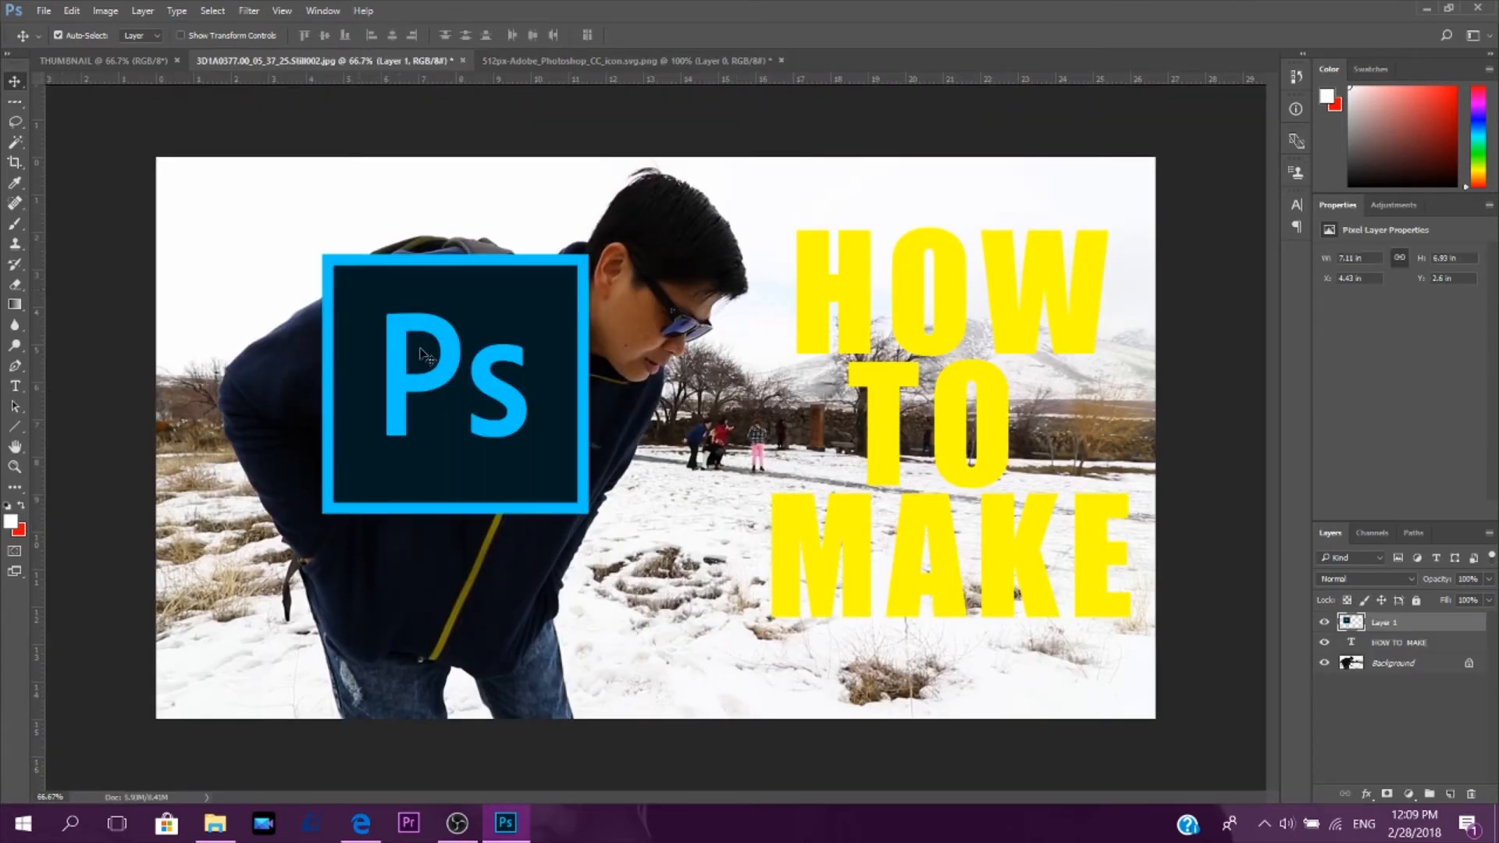
left_click_drag(422, 352, 275, 271)
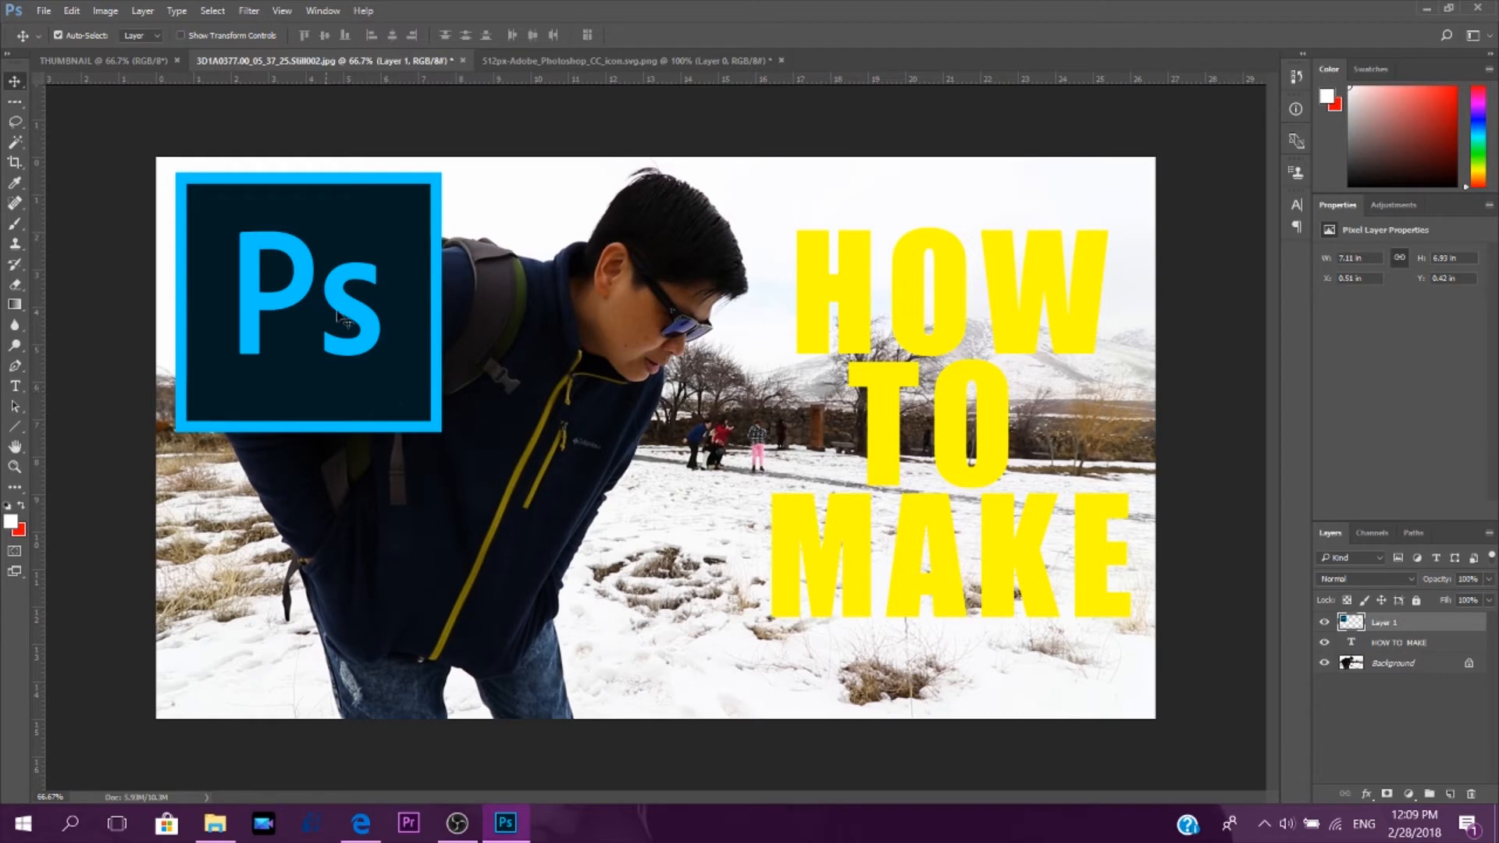
left_click(106, 10)
mouse_move(72, 10)
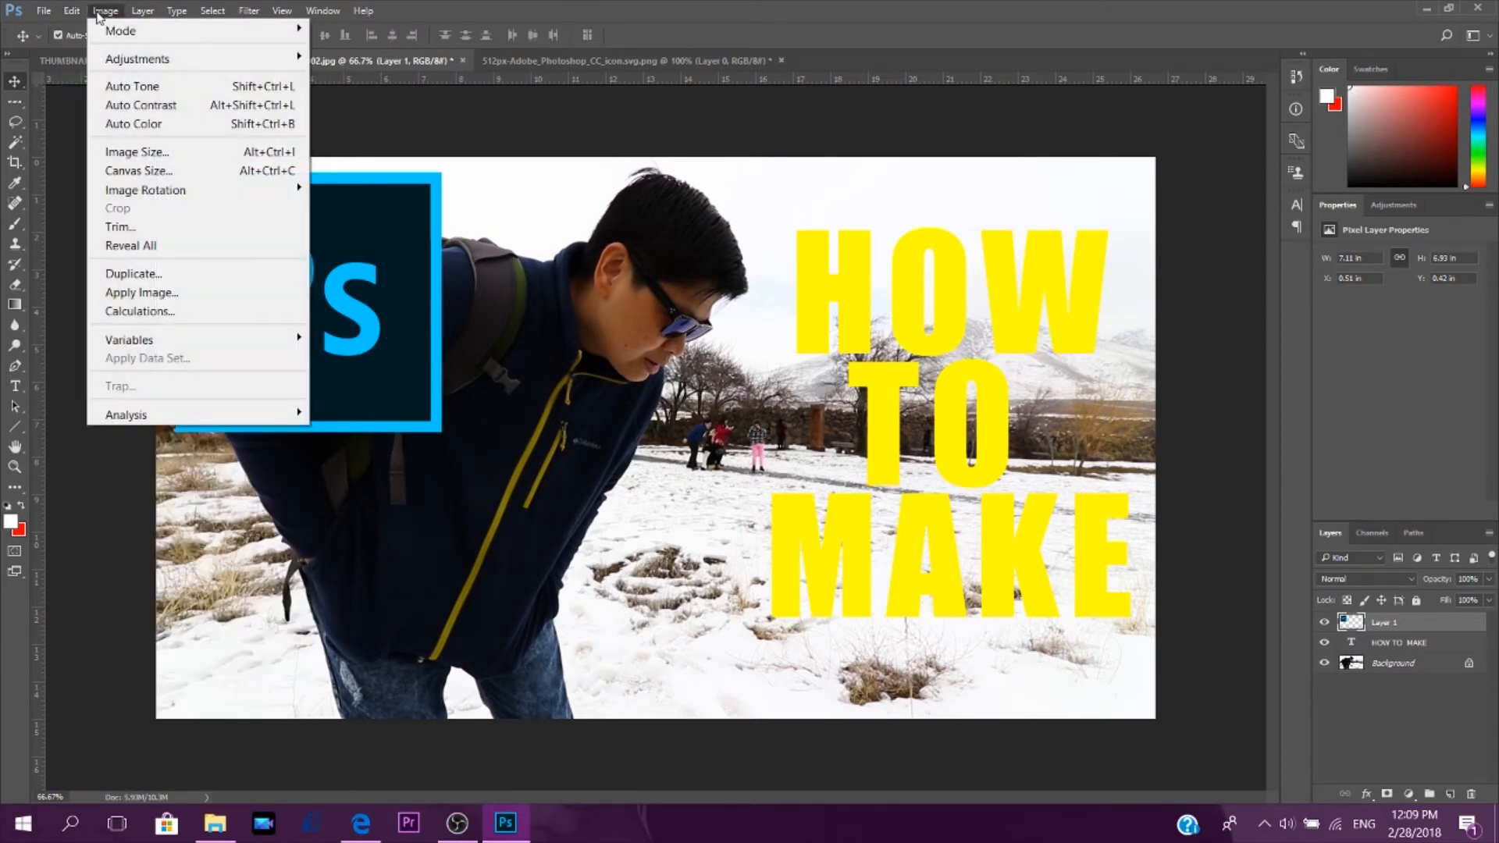
left_click(351, 262)
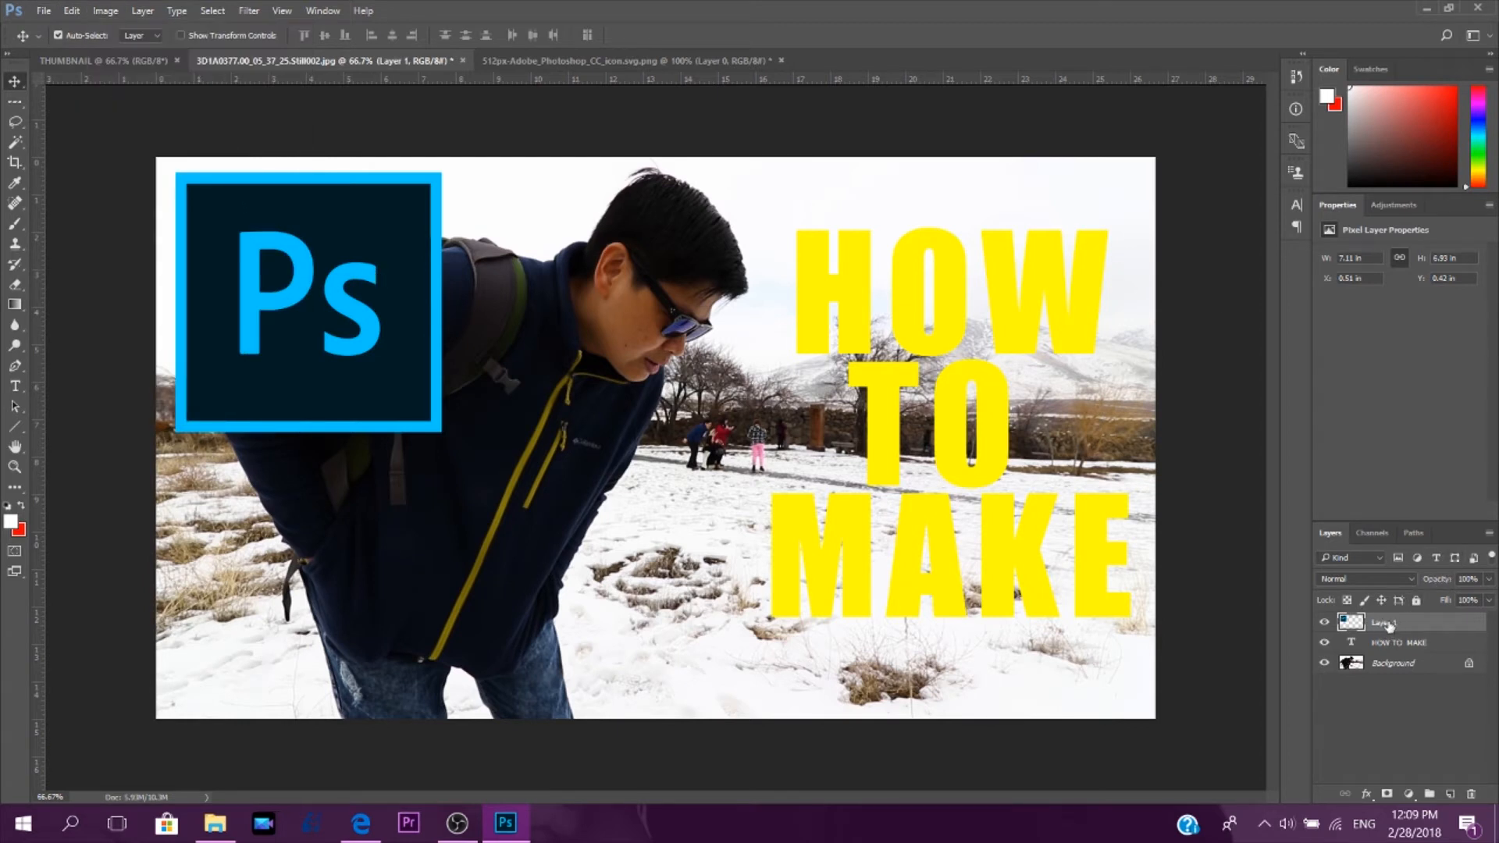
Free Transform the Ps logo to about 65% of its size, apply it, and move the logo into the photo's upper-left corner.
left_click(72, 13)
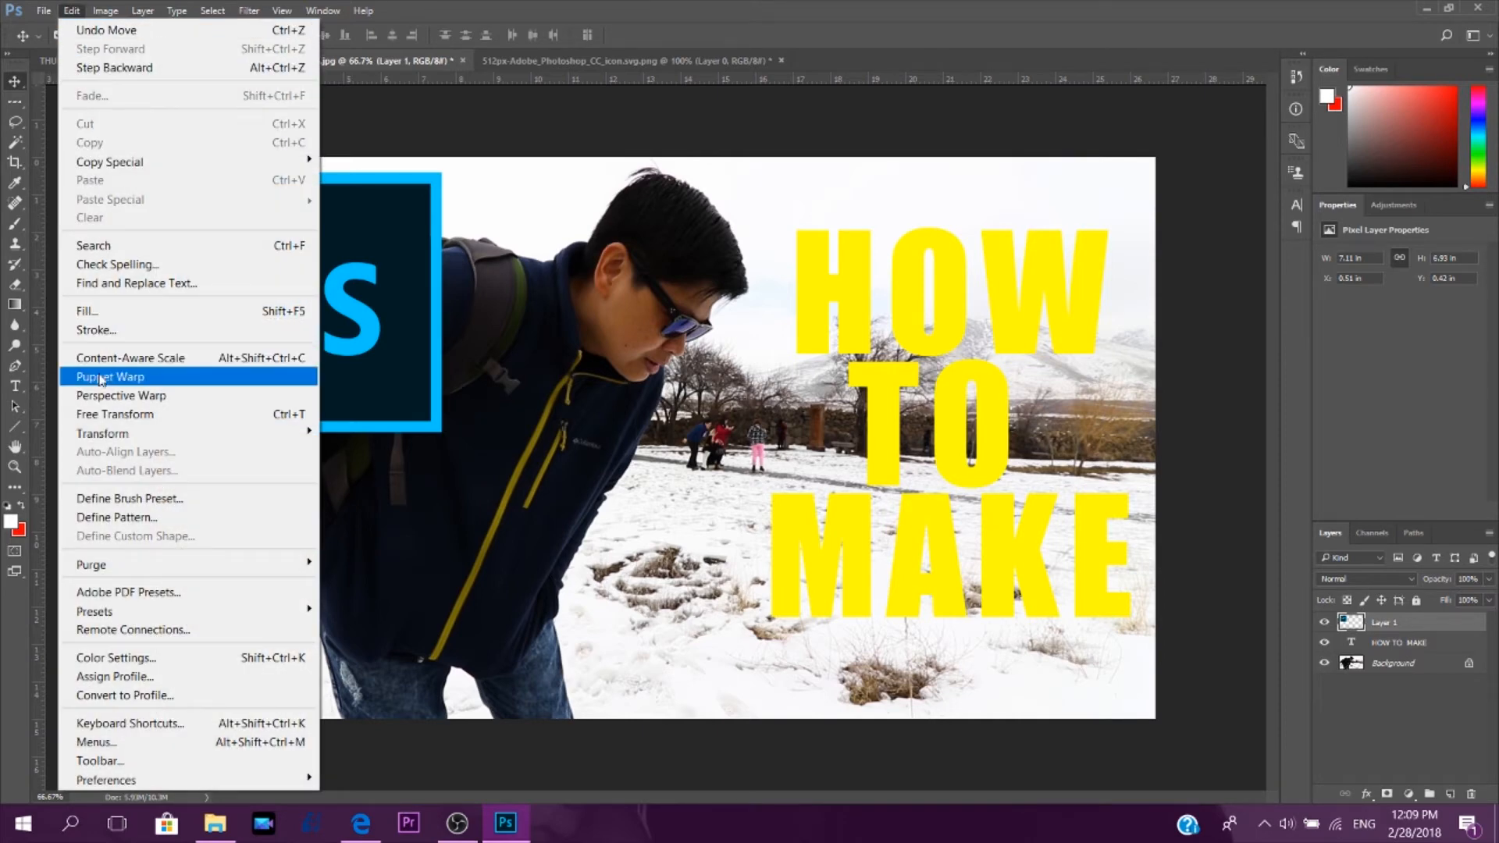
left_click(121, 421)
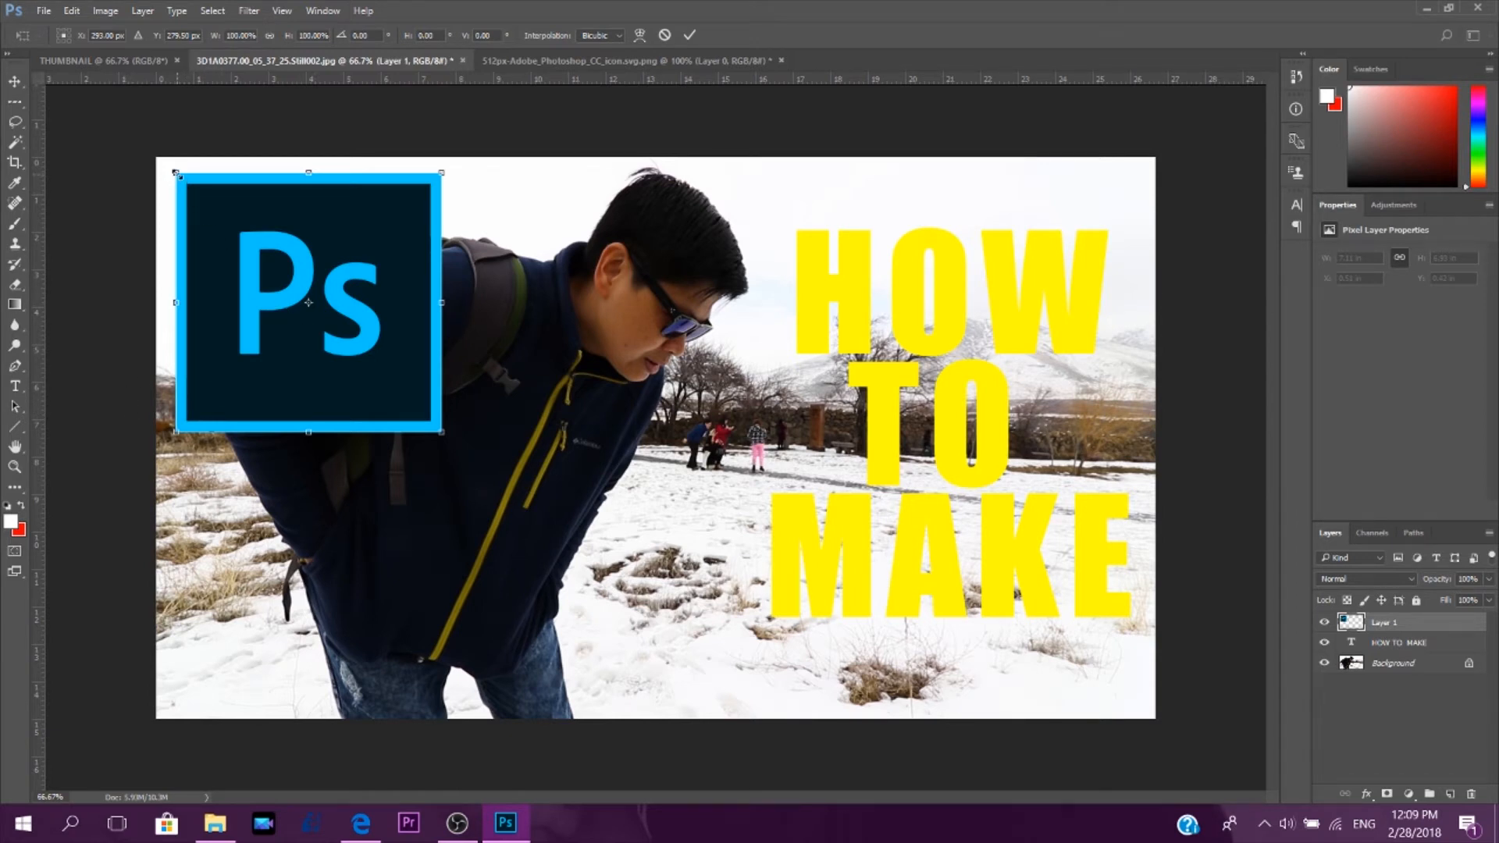
left_click_drag(176, 172, 289, 249)
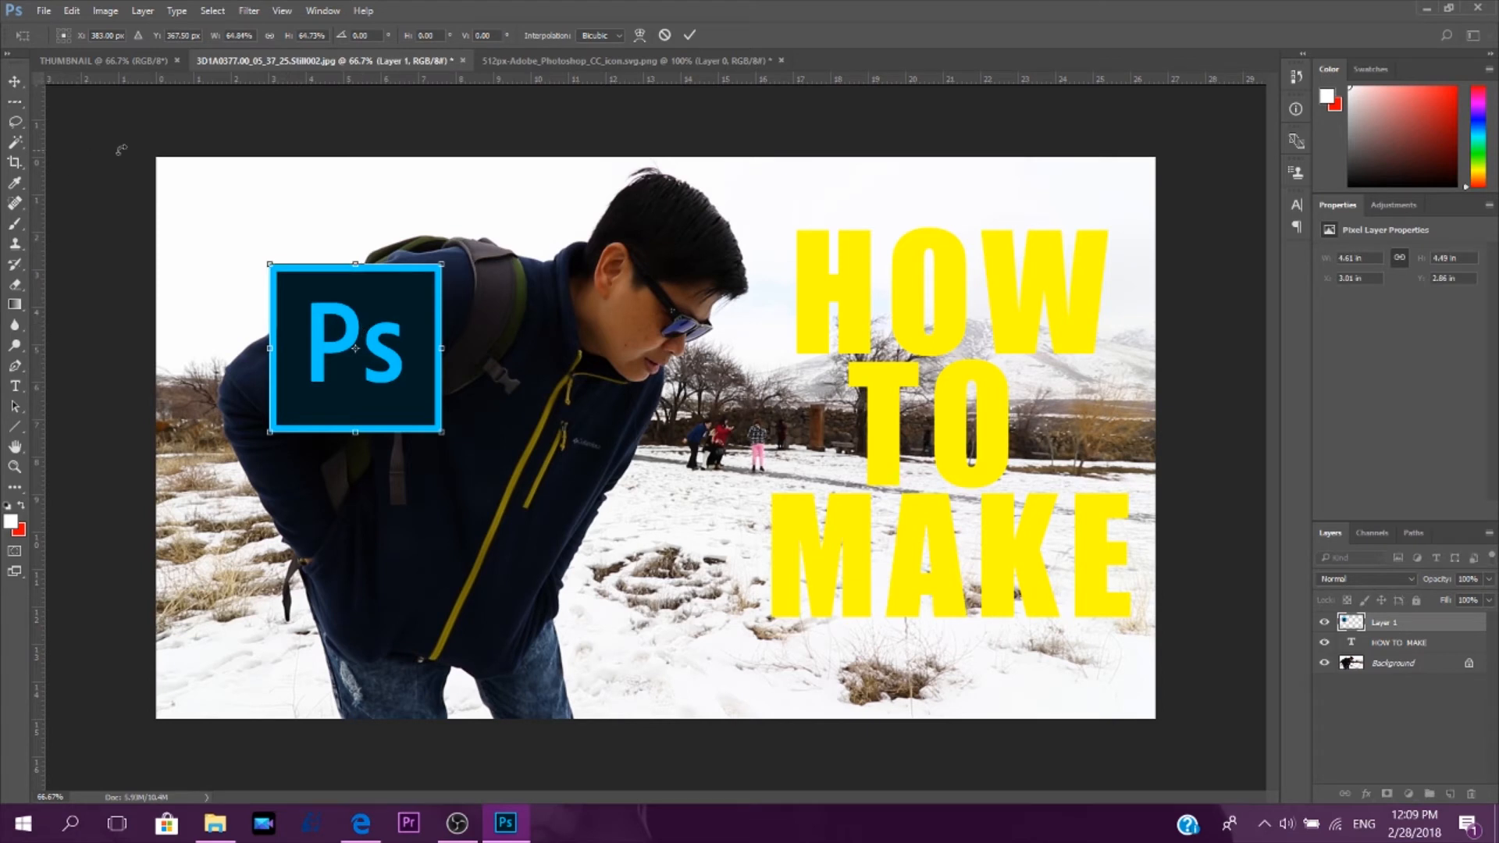
left_click(14, 86)
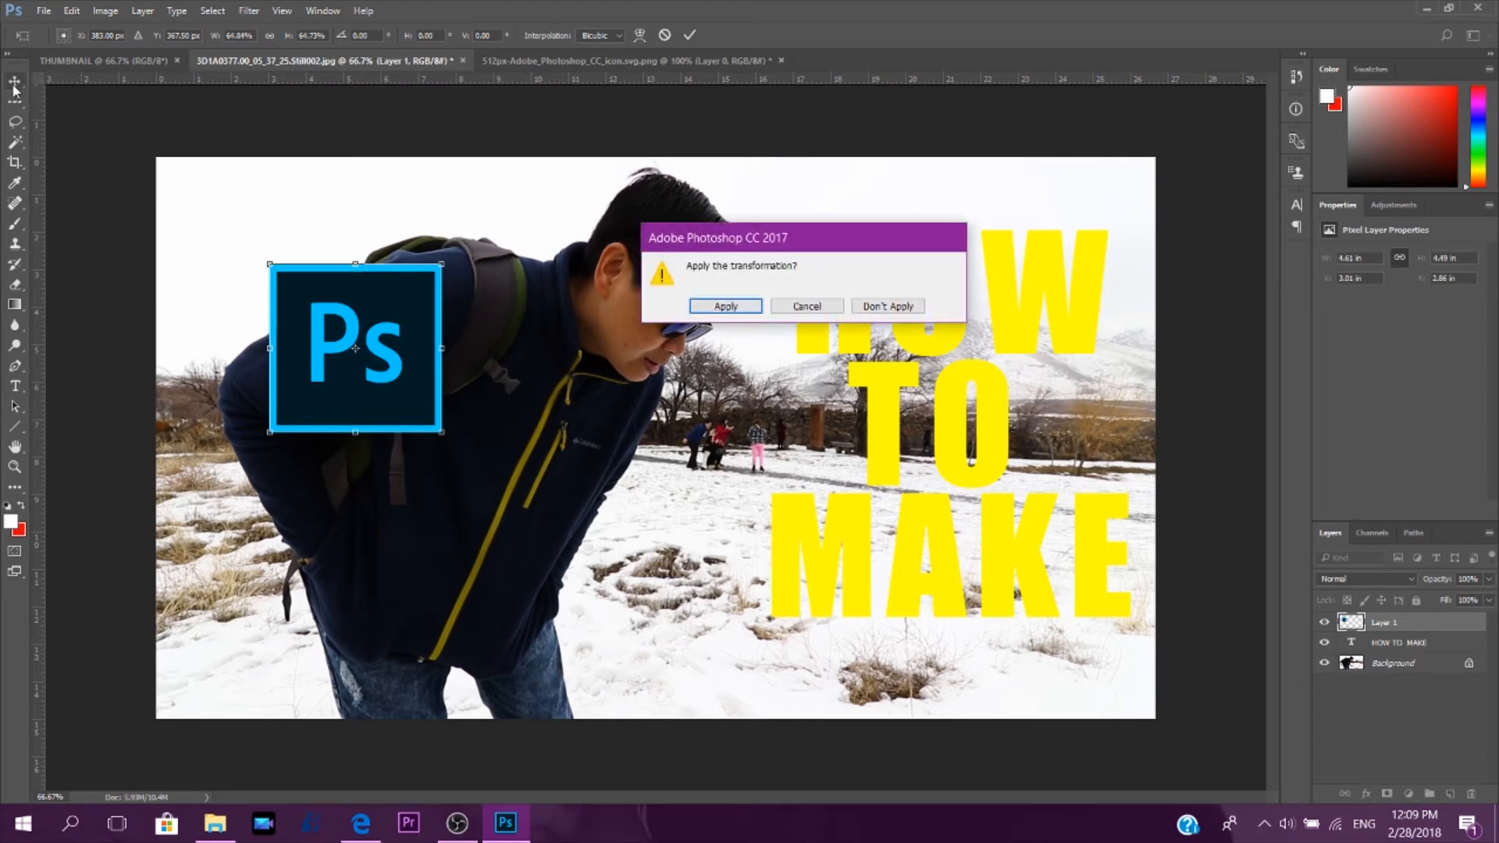
left_click(751, 307)
left_click_drag(357, 311, 257, 219)
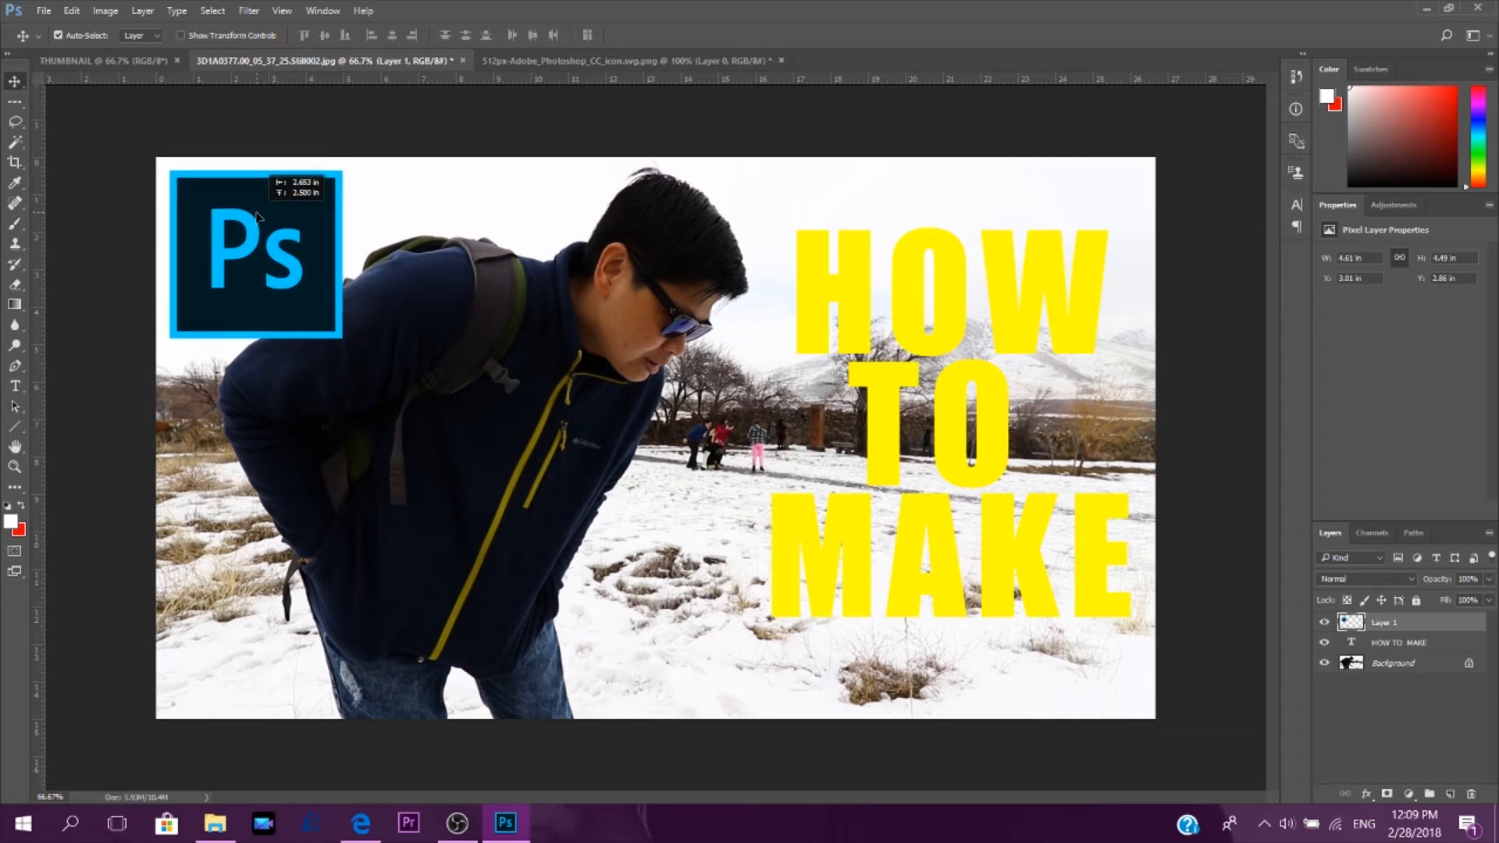
left_click(490, 406)
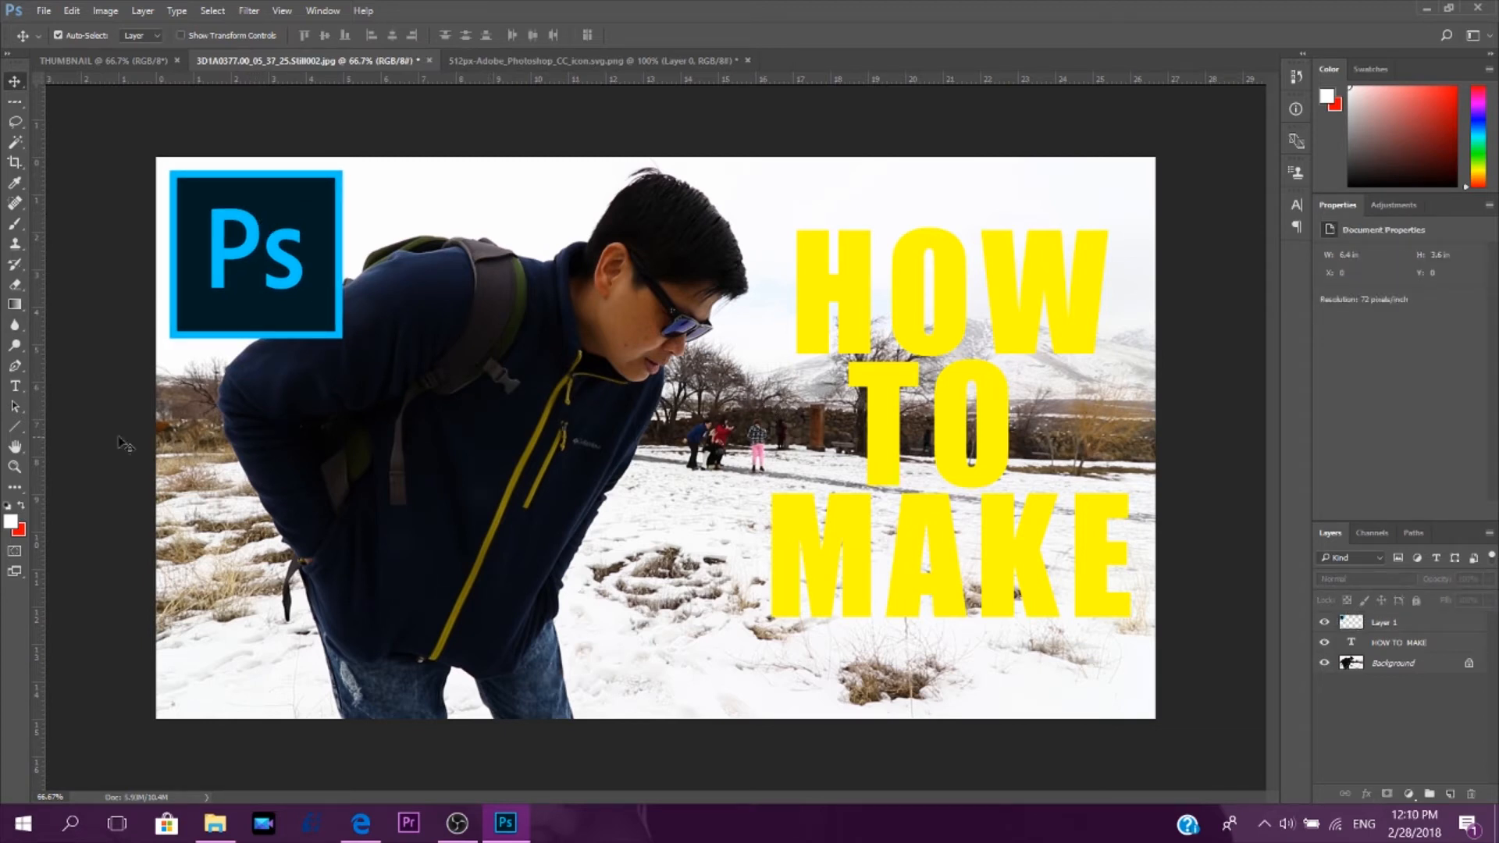
Add white two-line text CUSTOM THUMBNAIL in Gloss And Bloom, 150 pt, and move it across the lower part of the man's jacket.
left_click(16, 390)
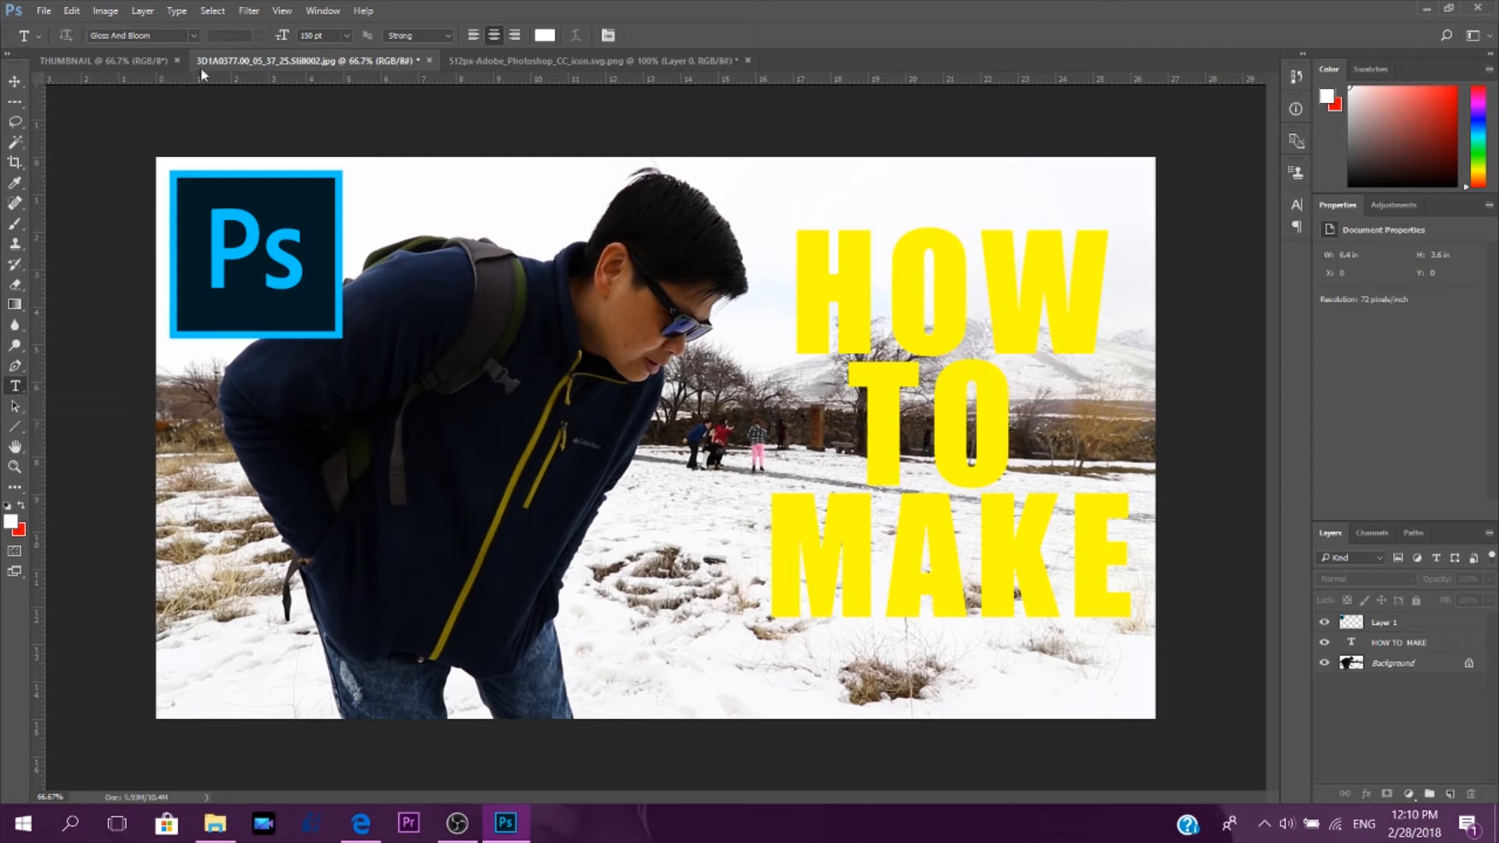
left_click(194, 36)
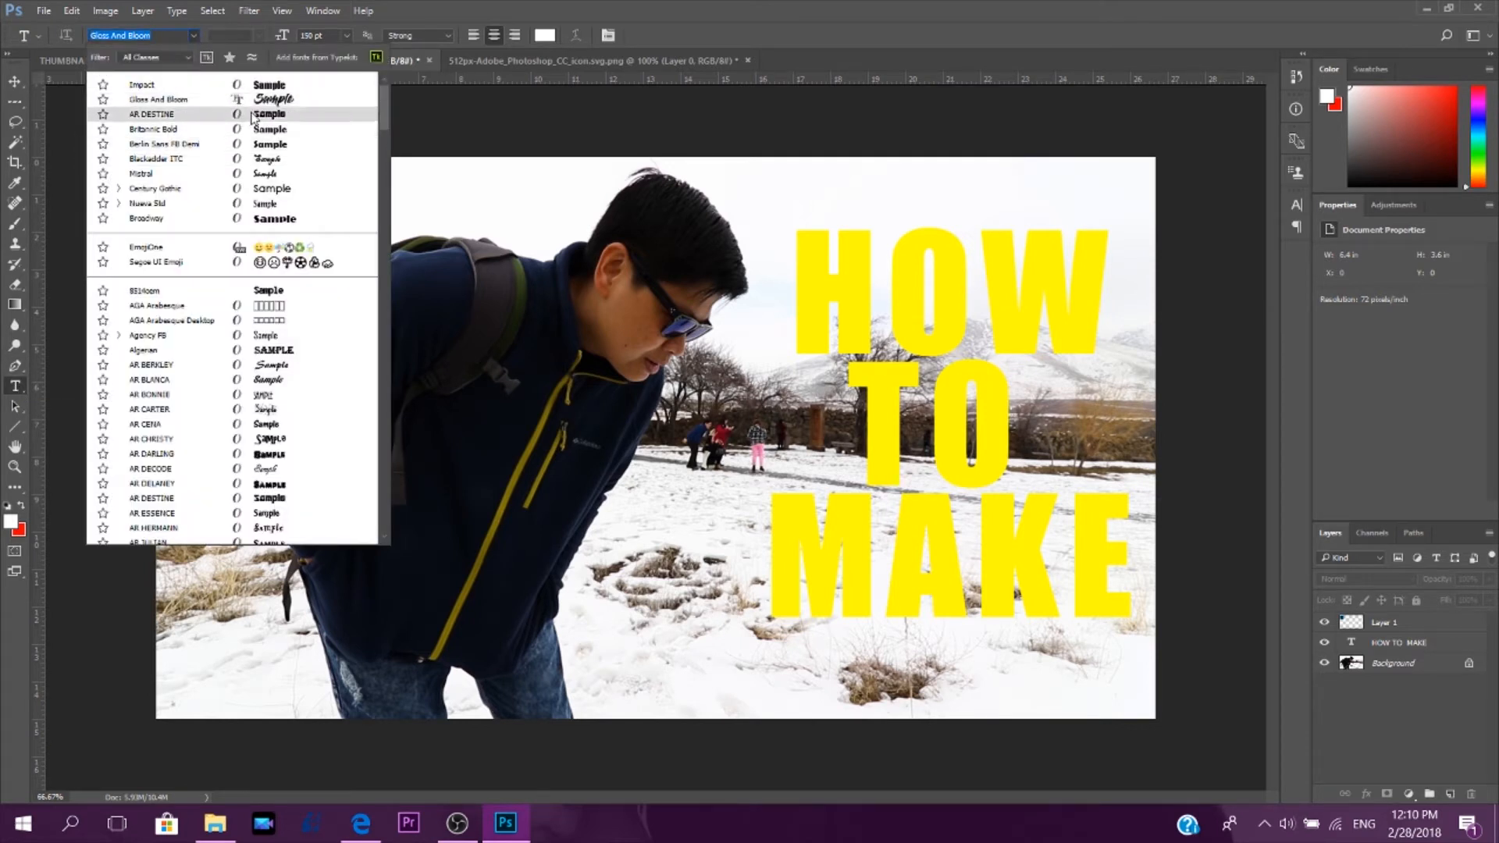
key("Escape")
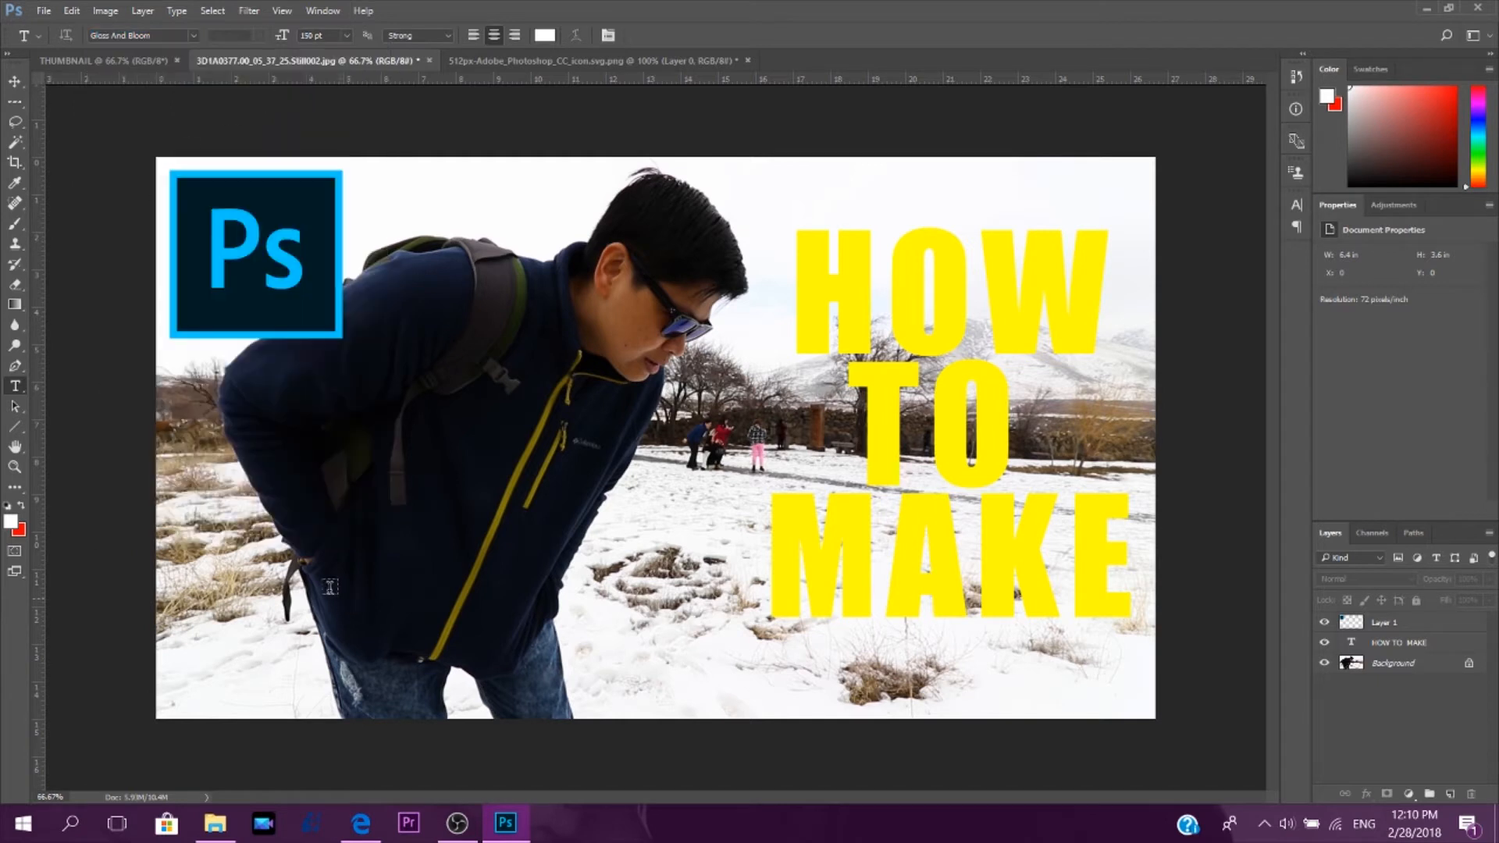
left_click(243, 511)
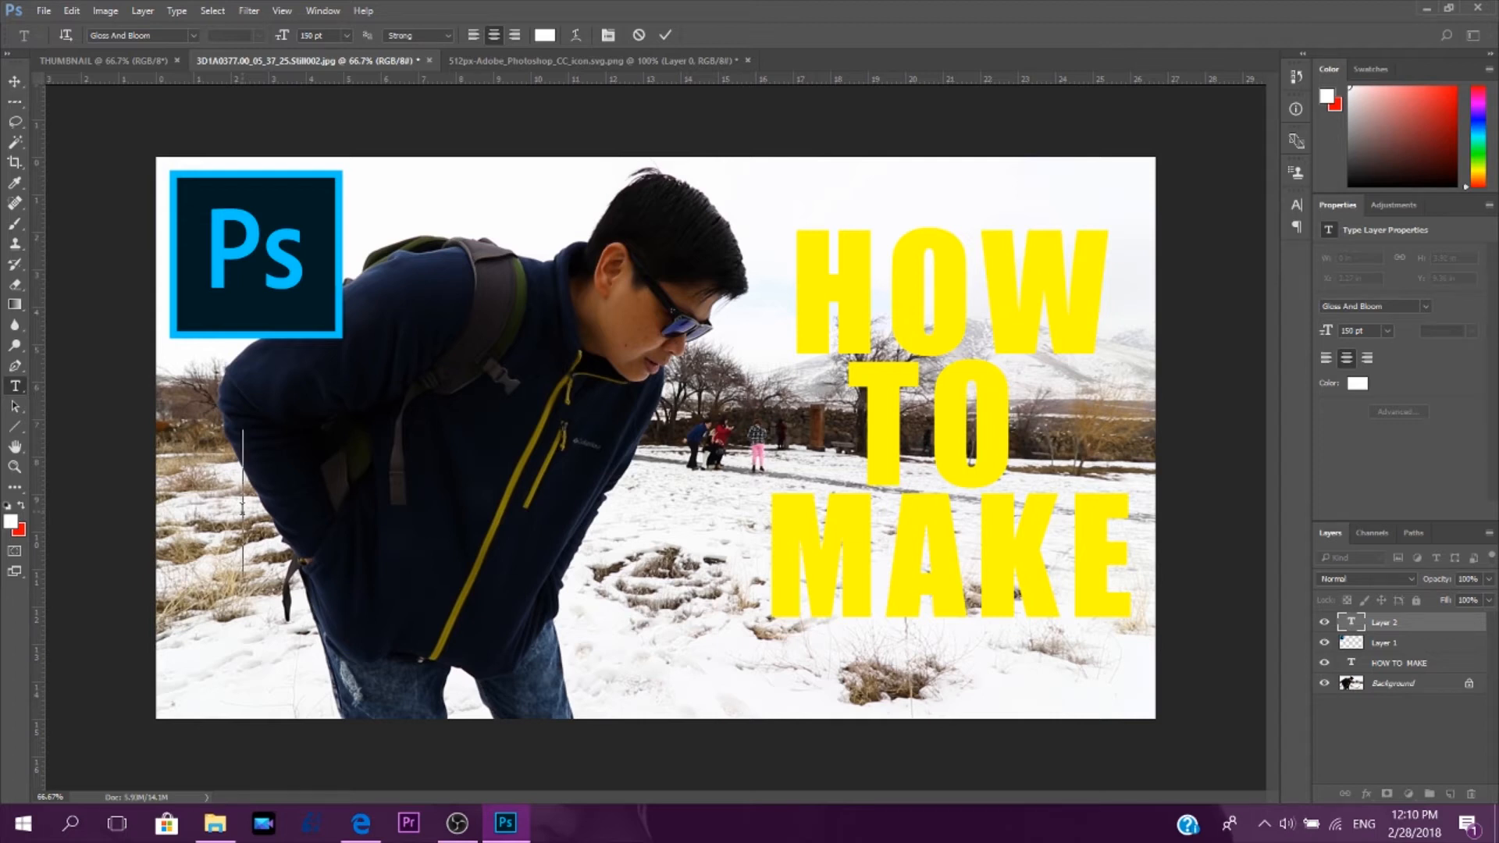
type("C")
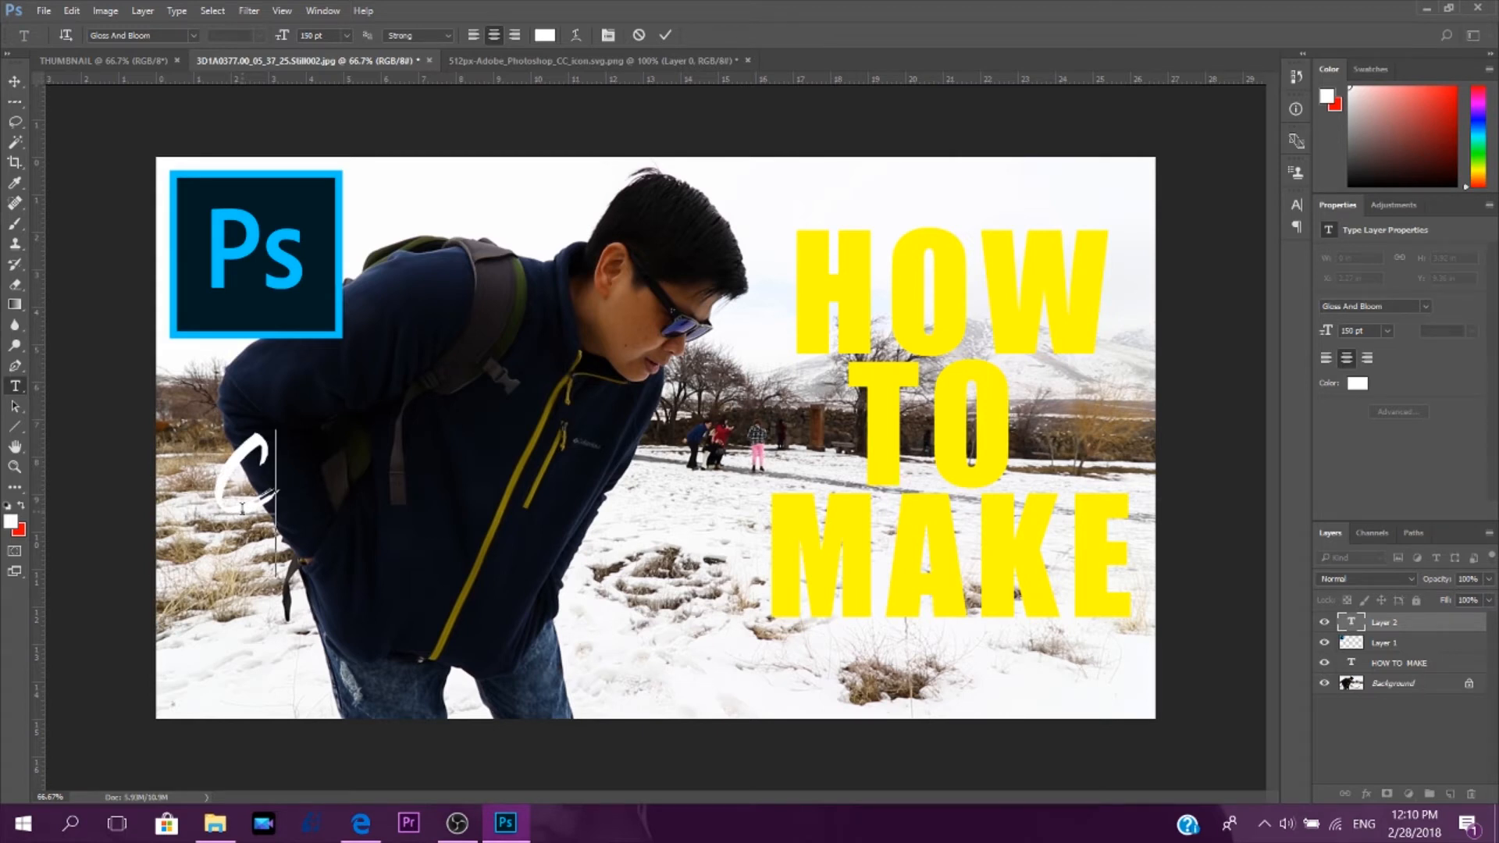
type("USTOM")
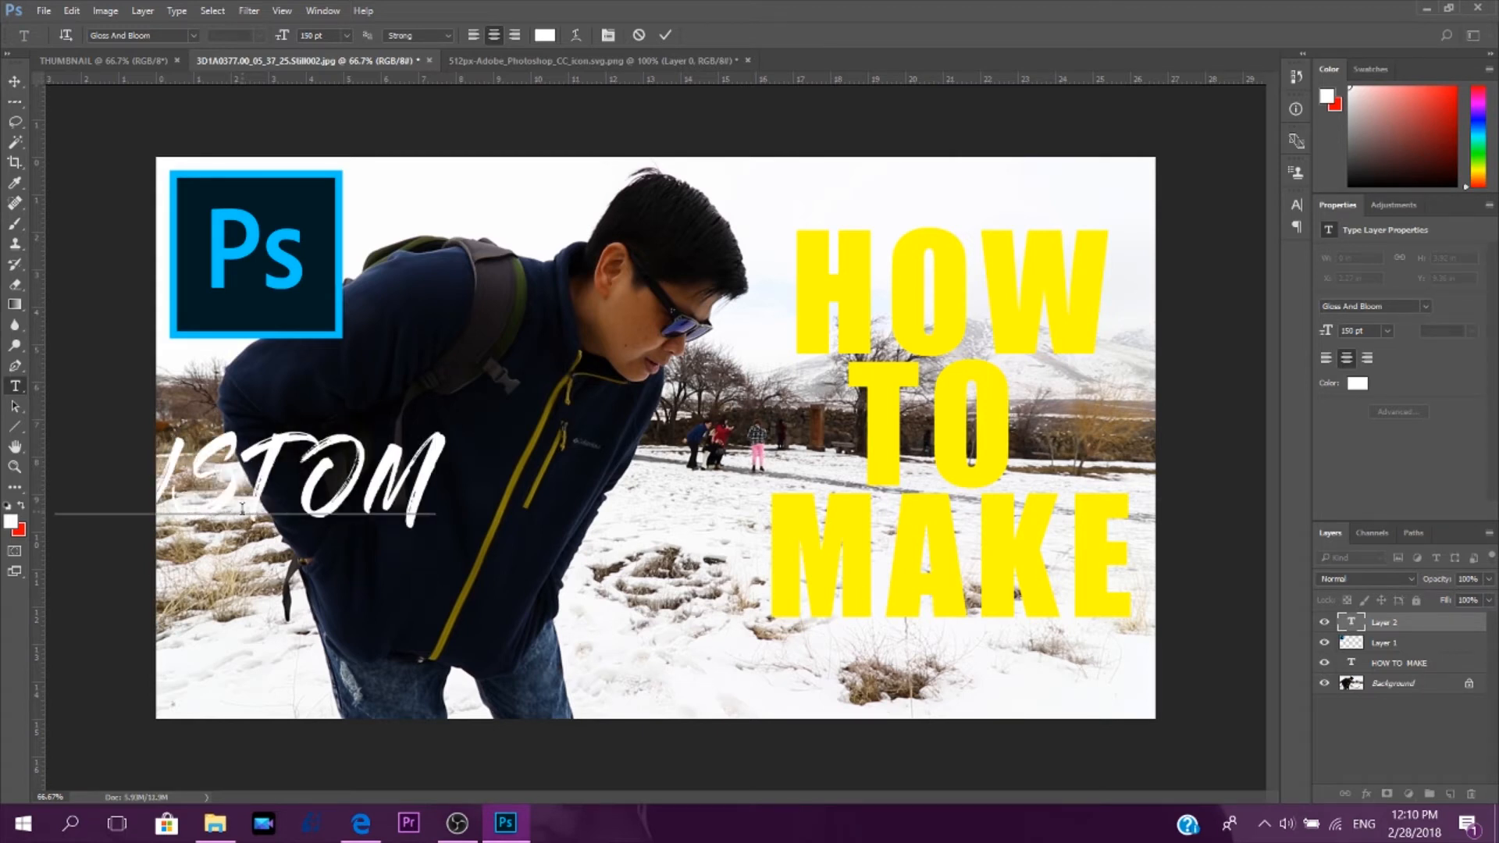
key("Return")
type("HIM")
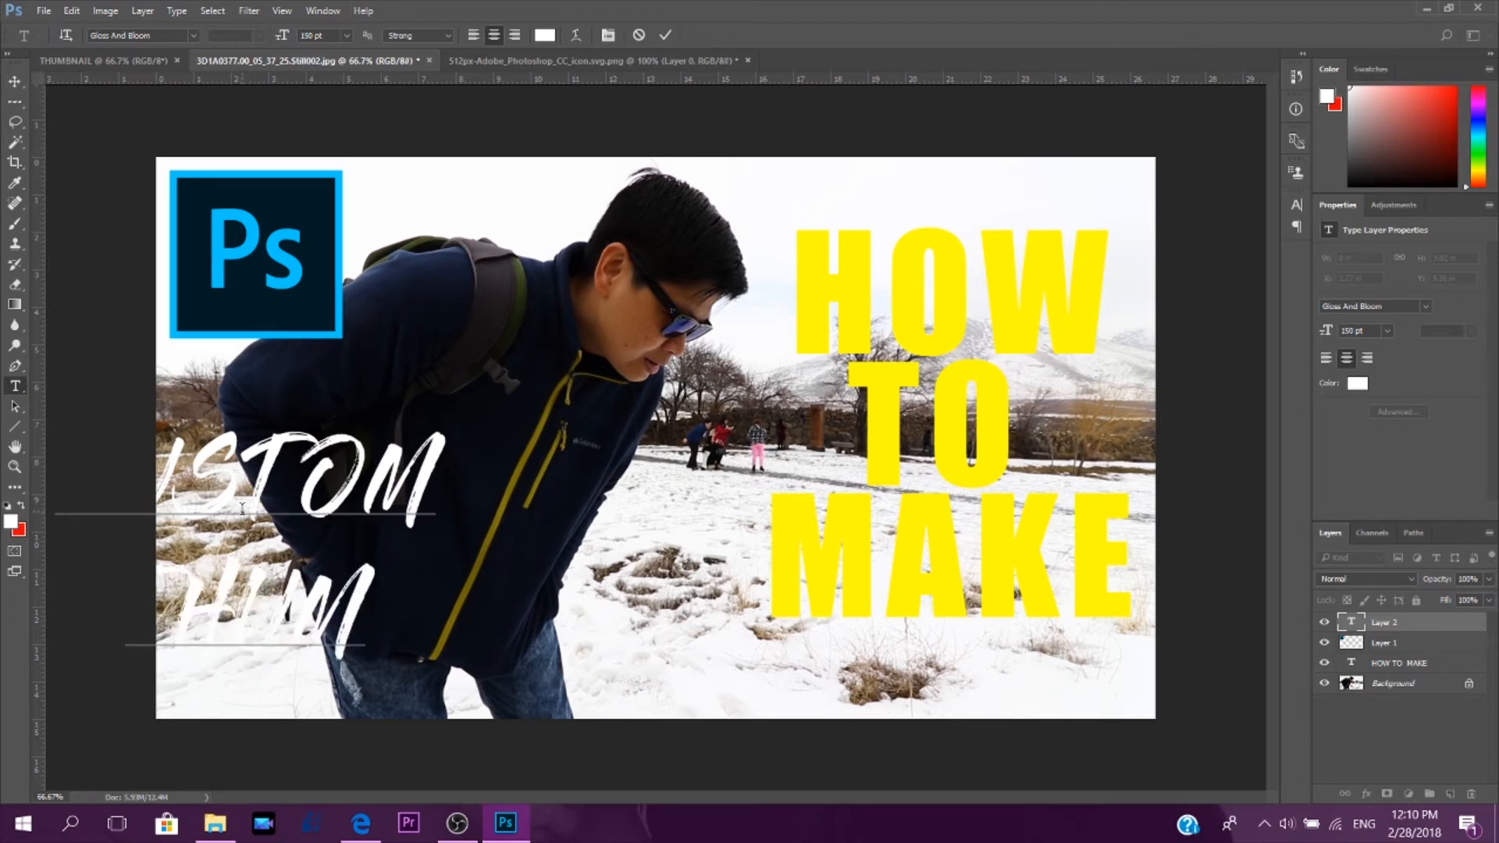
type("BNAIL")
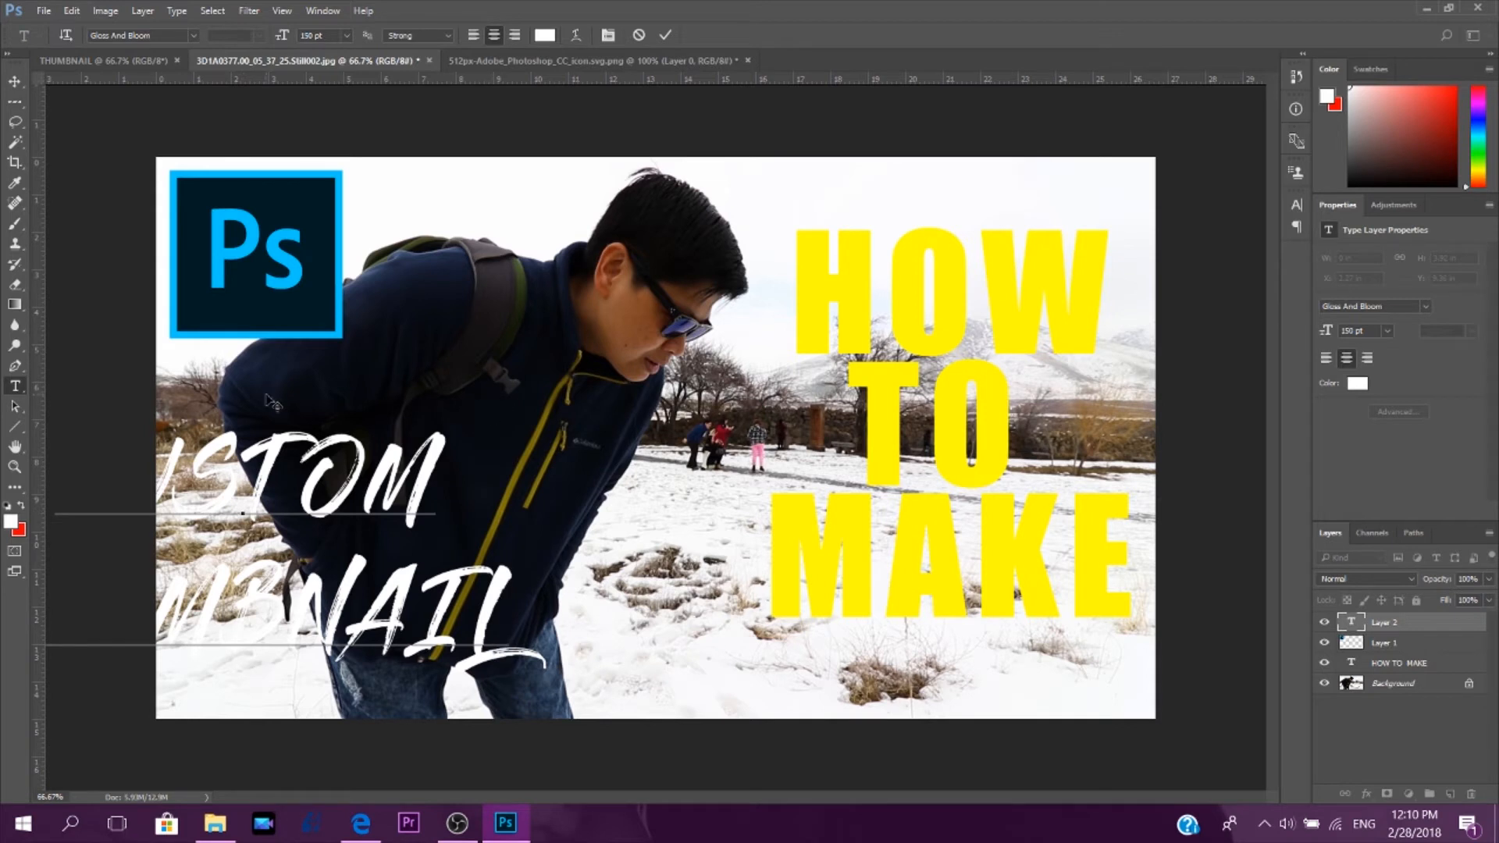
left_click_drag(273, 406, 473, 388)
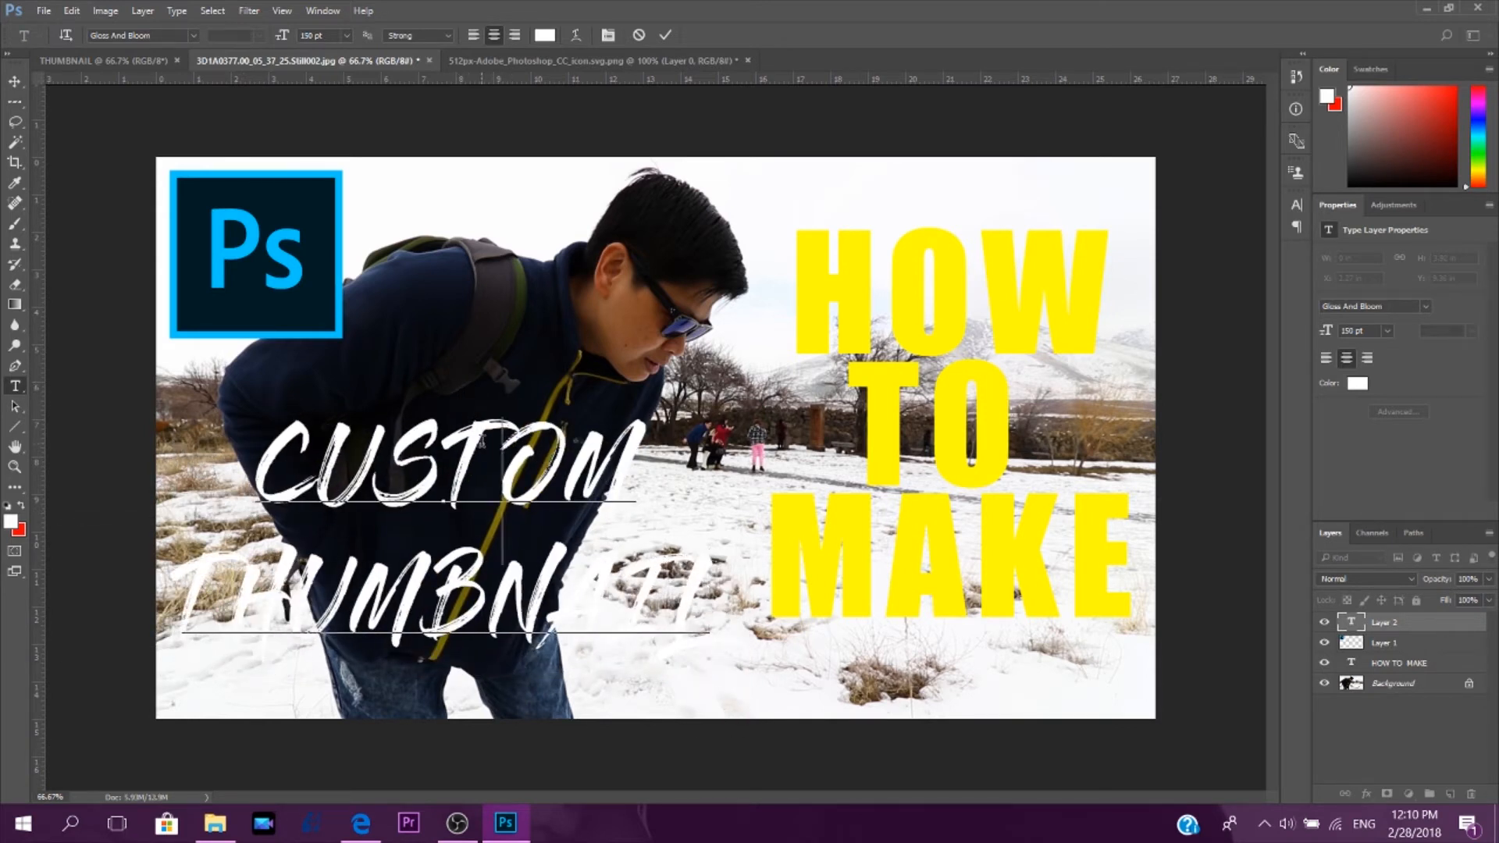
Change the color of all the CUSTOM THUMBNAIL text to yellow (RGB 255, 255, 0) and commit it.
left_click(530, 576)
key("ctrl+a")
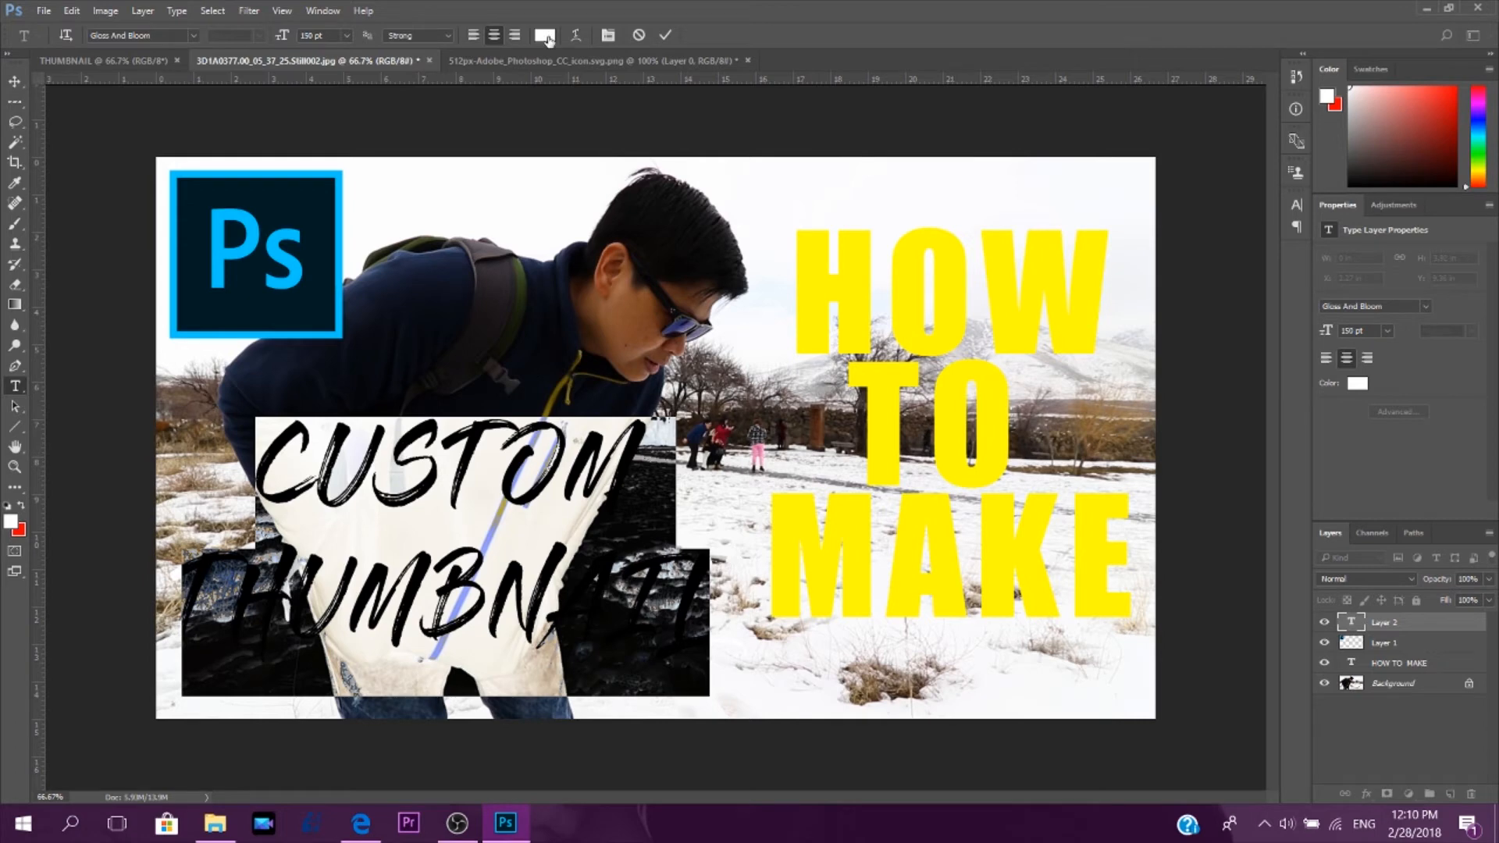
left_click(545, 36)
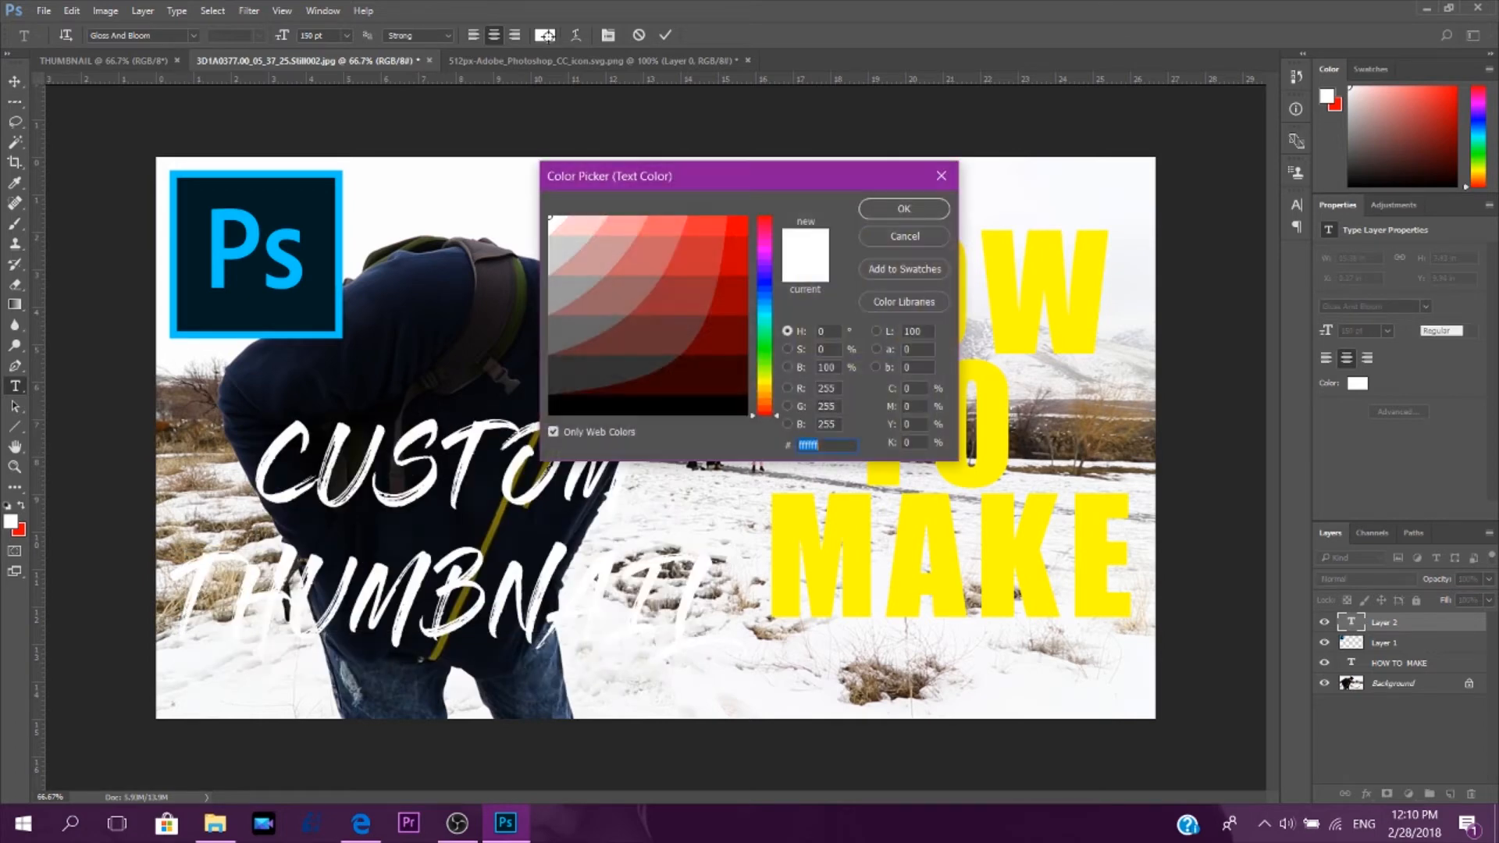
left_click(769, 390)
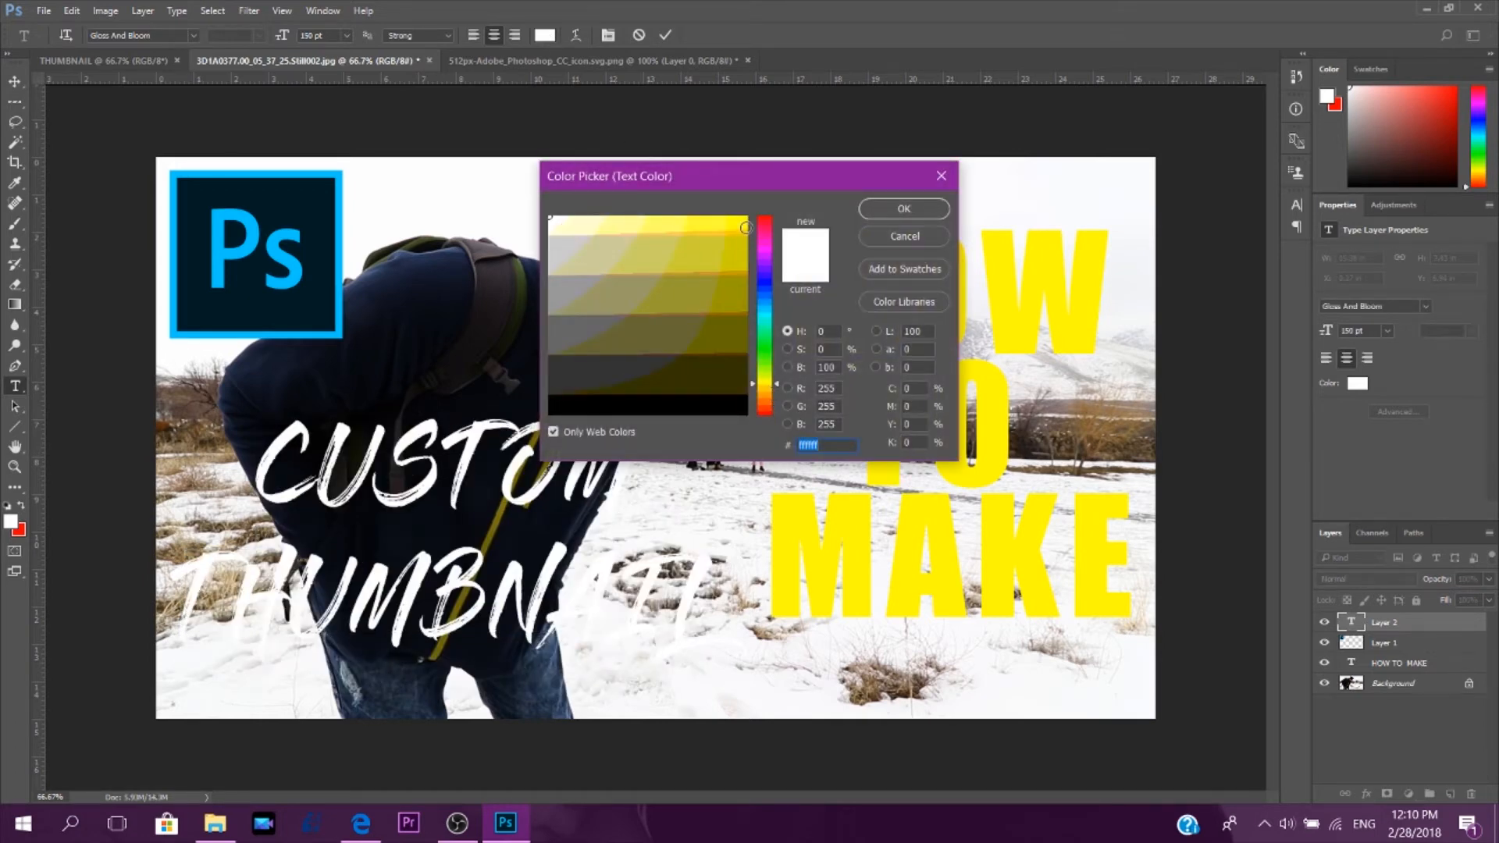
left_click(744, 225)
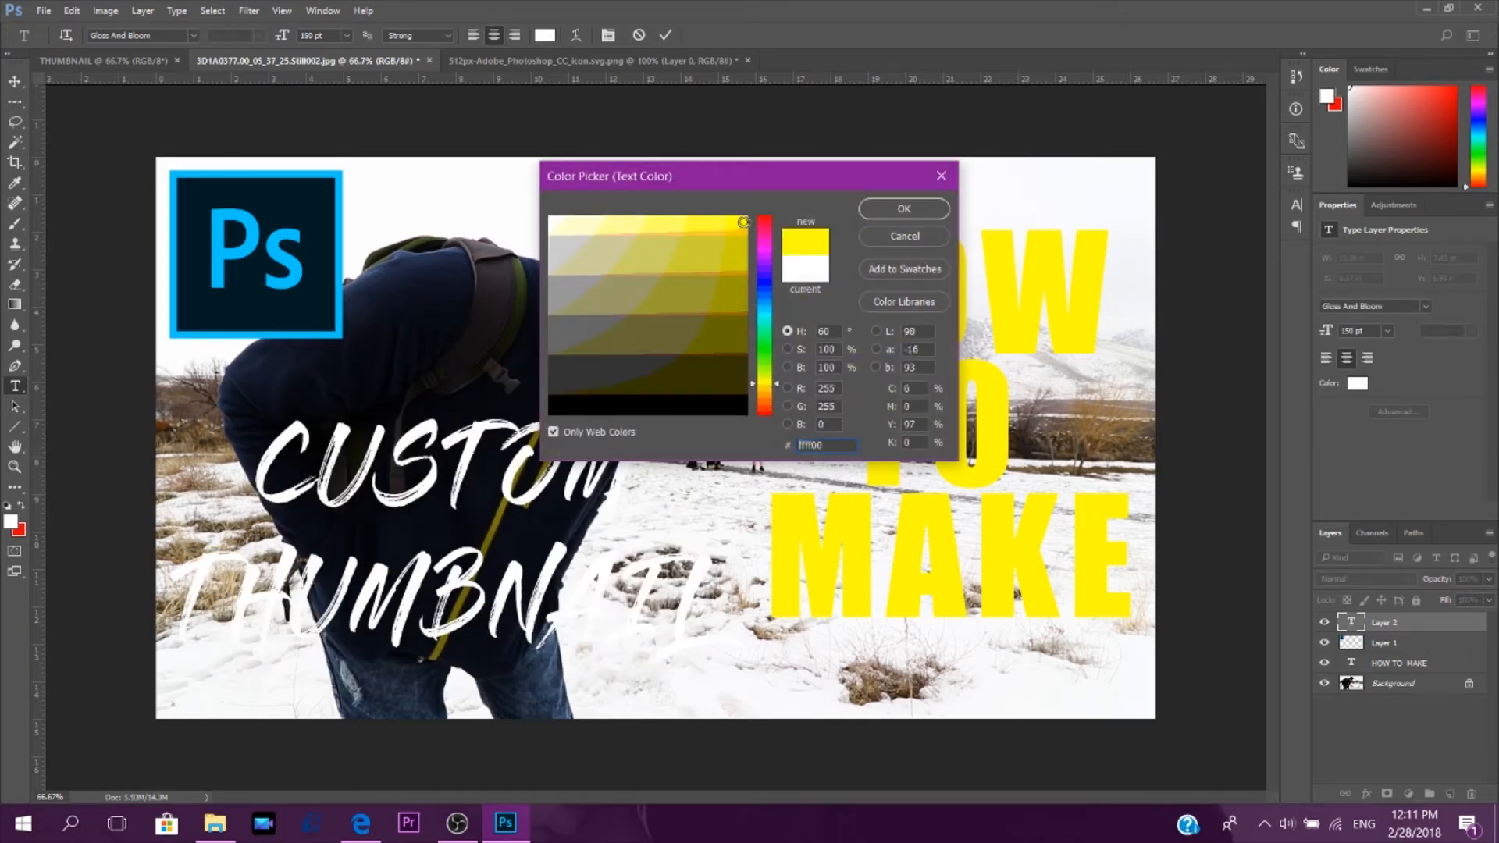
left_click(904, 209)
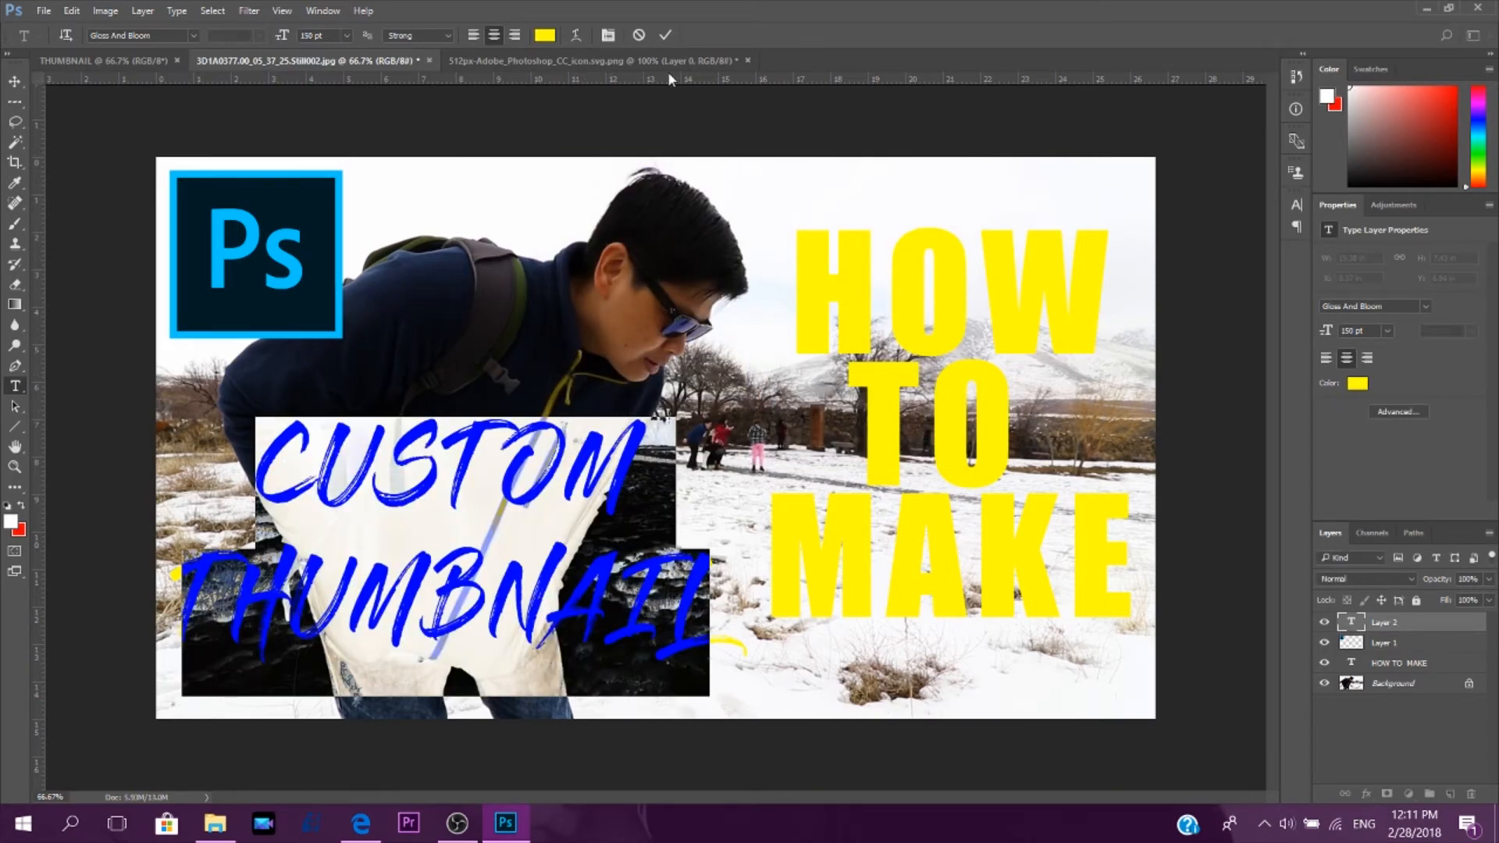
left_click(666, 35)
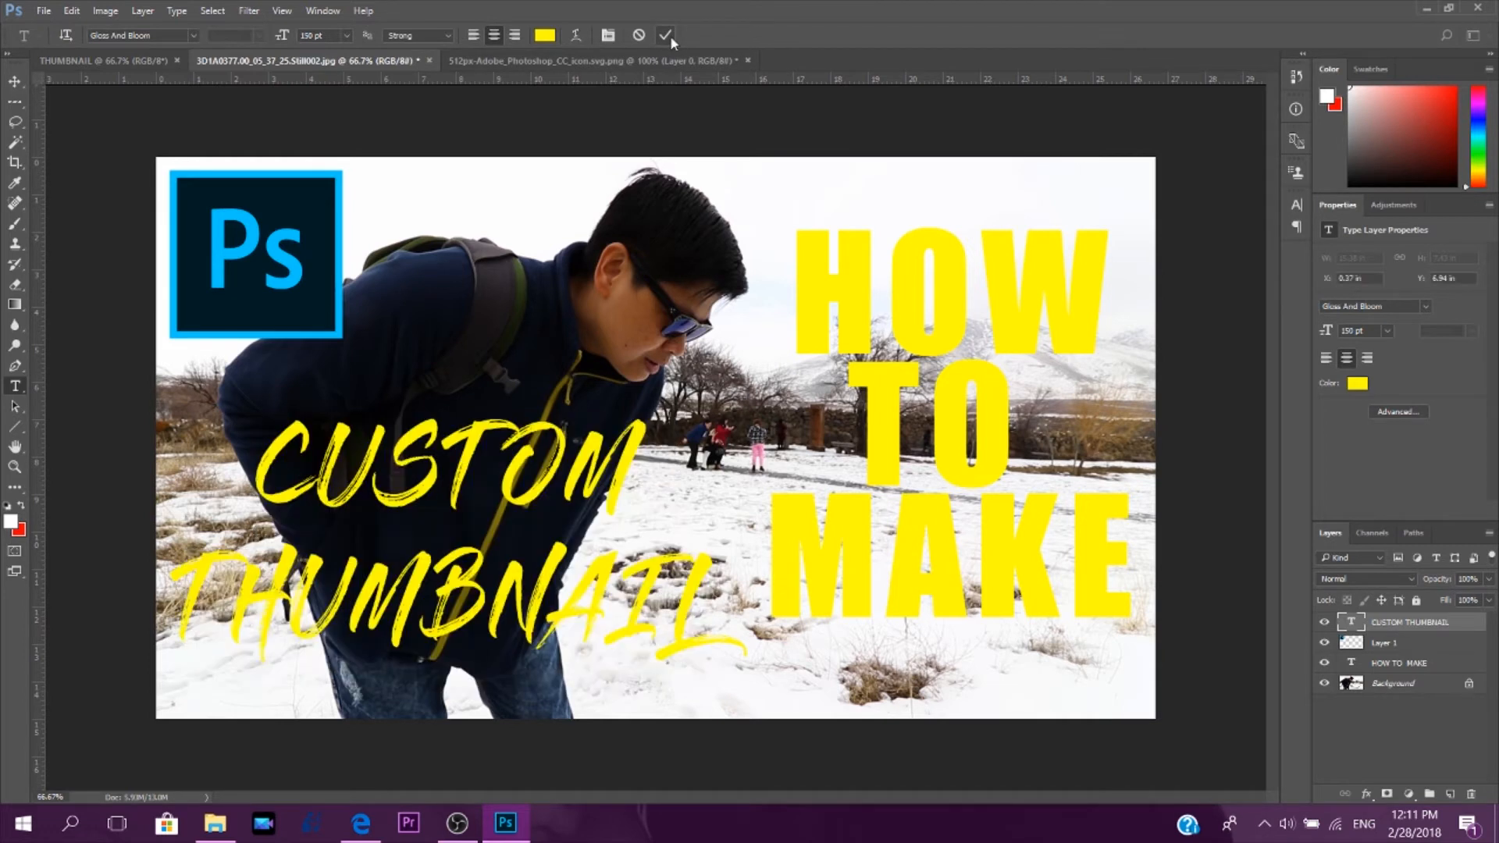
Free Transform the CUSTOM THUMBNAIL text, rotating it about 17° counterclockwise and shifting it slightly up and left, and apply it.
left_click(492, 502)
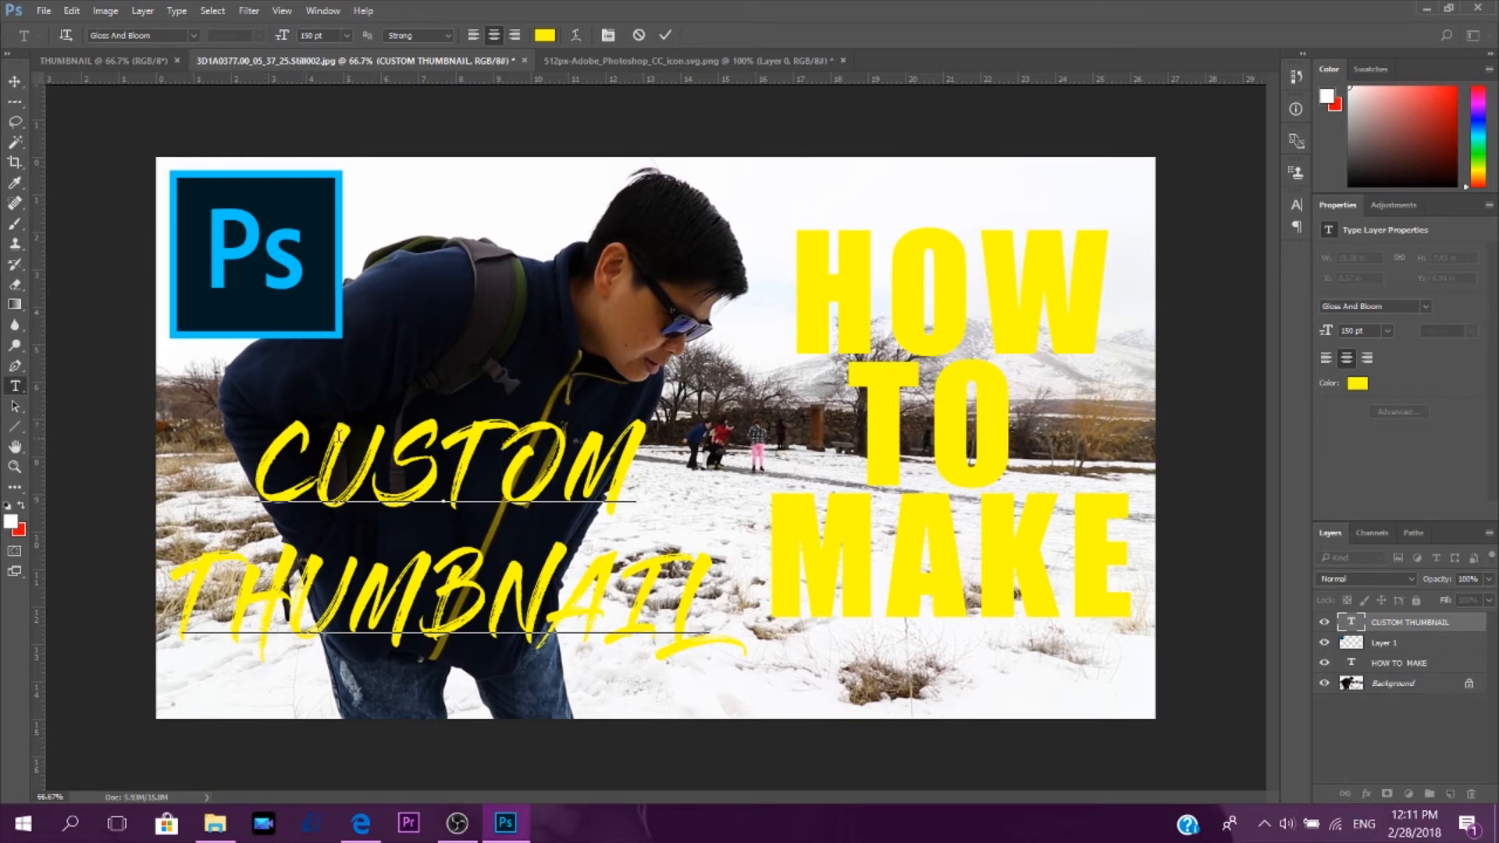
left_click(667, 35)
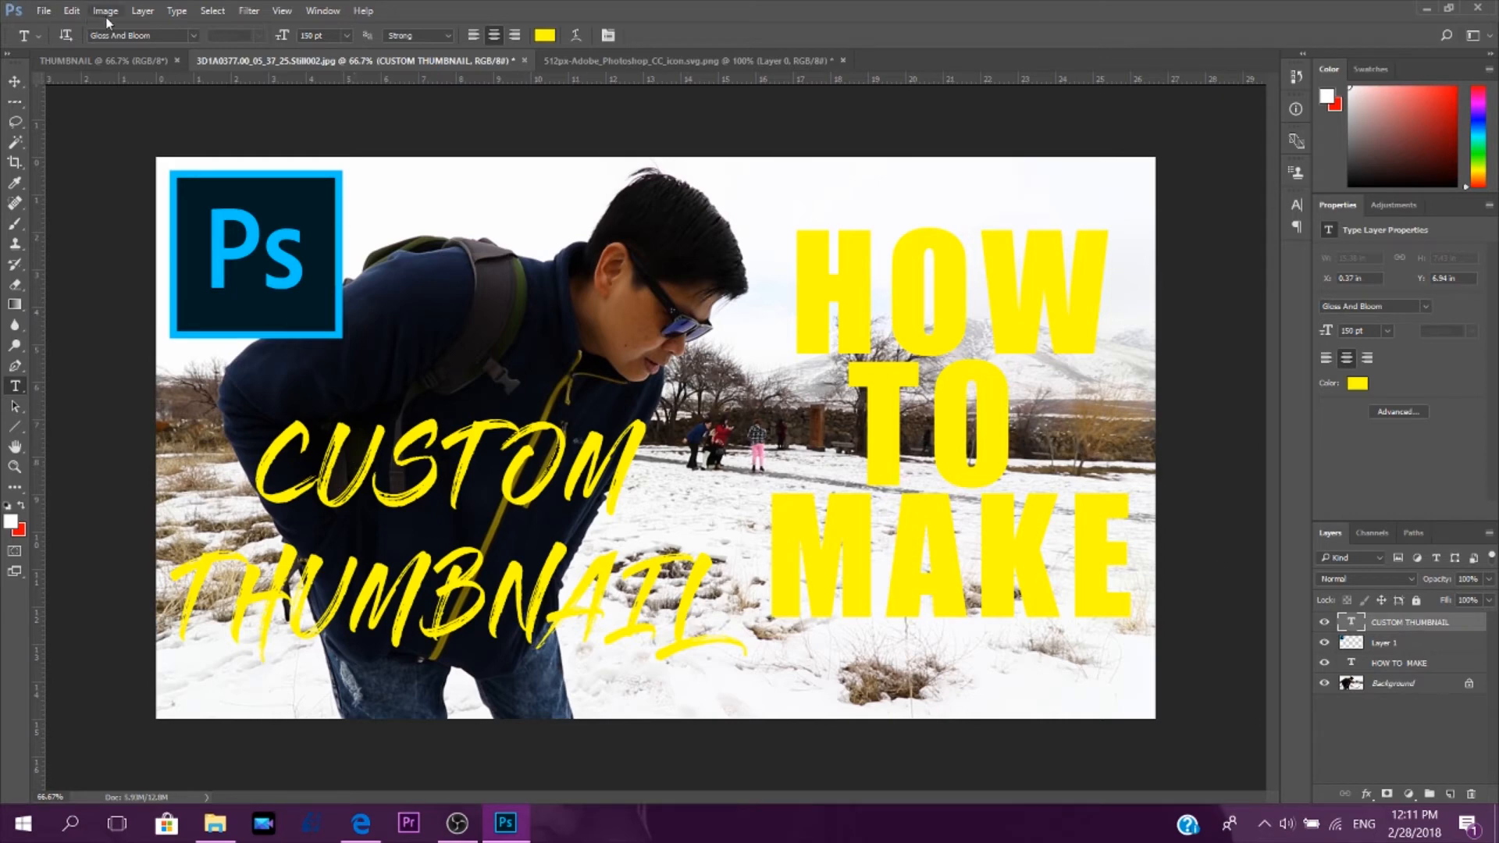
left_click(72, 11)
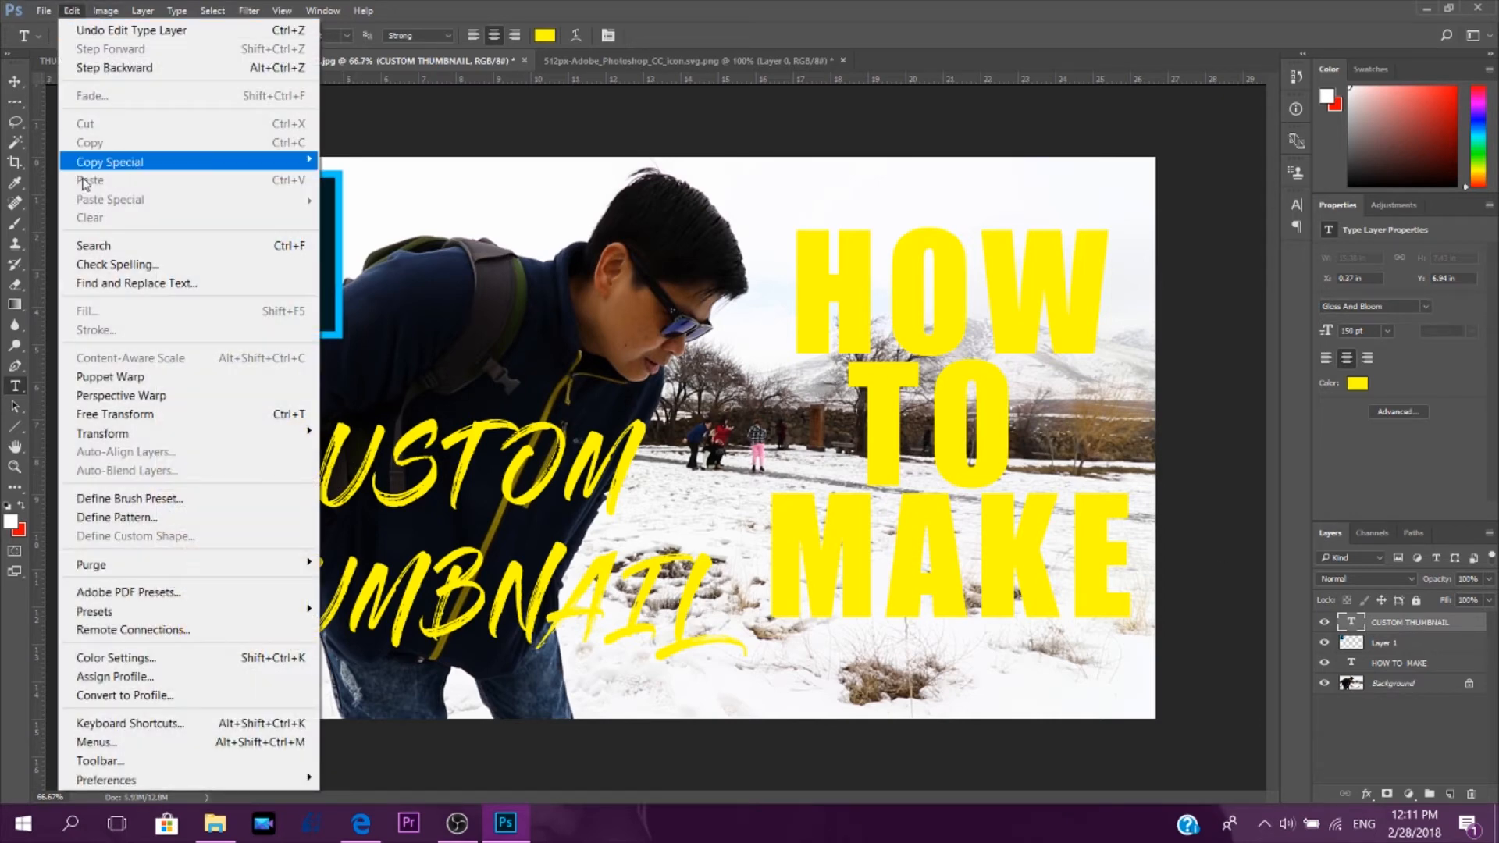
left_click(148, 414)
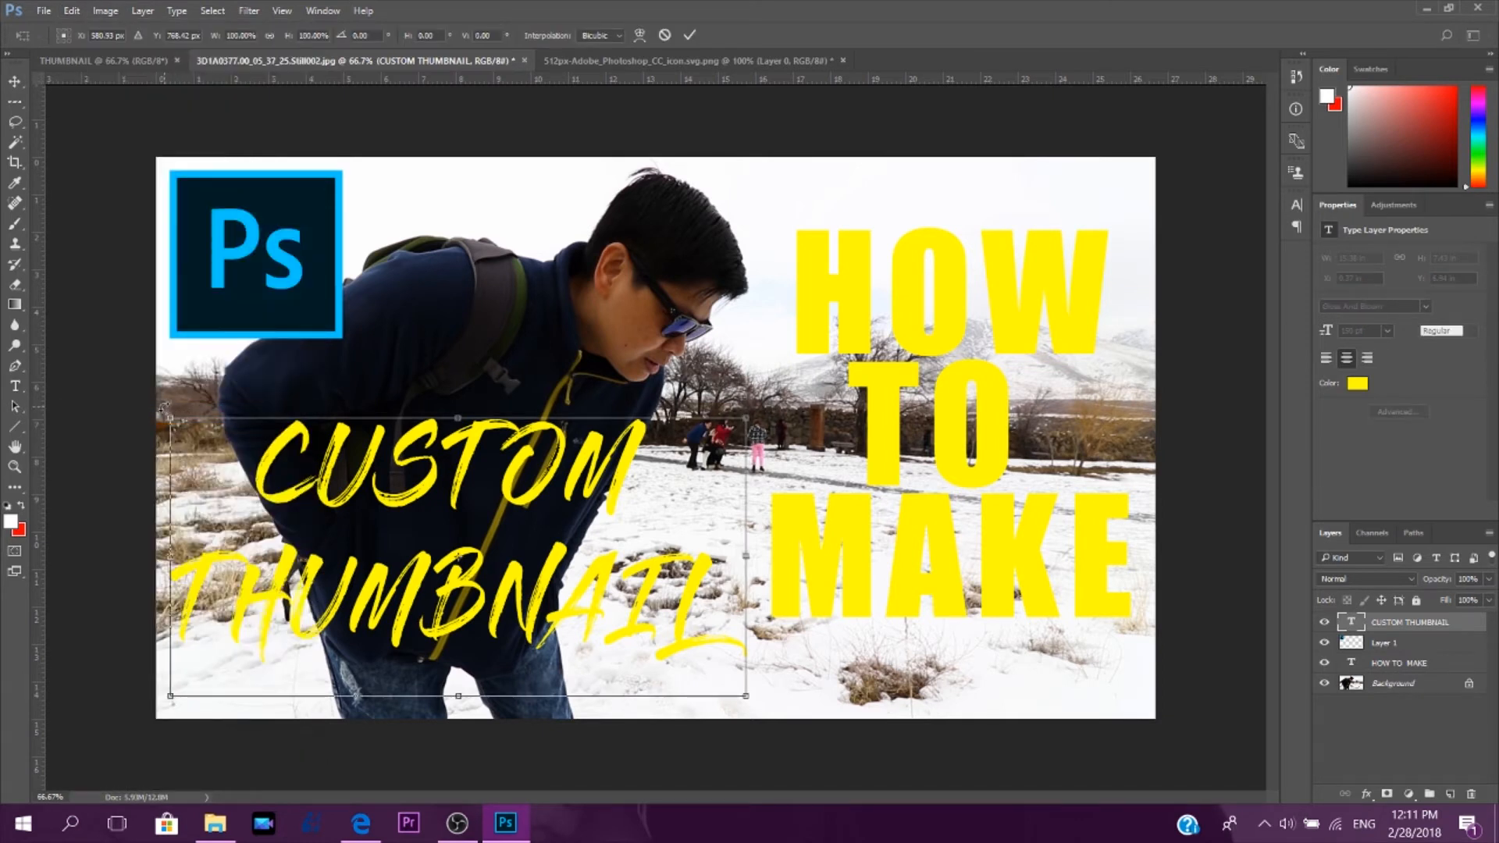
left_click_drag(164, 398, 157, 497)
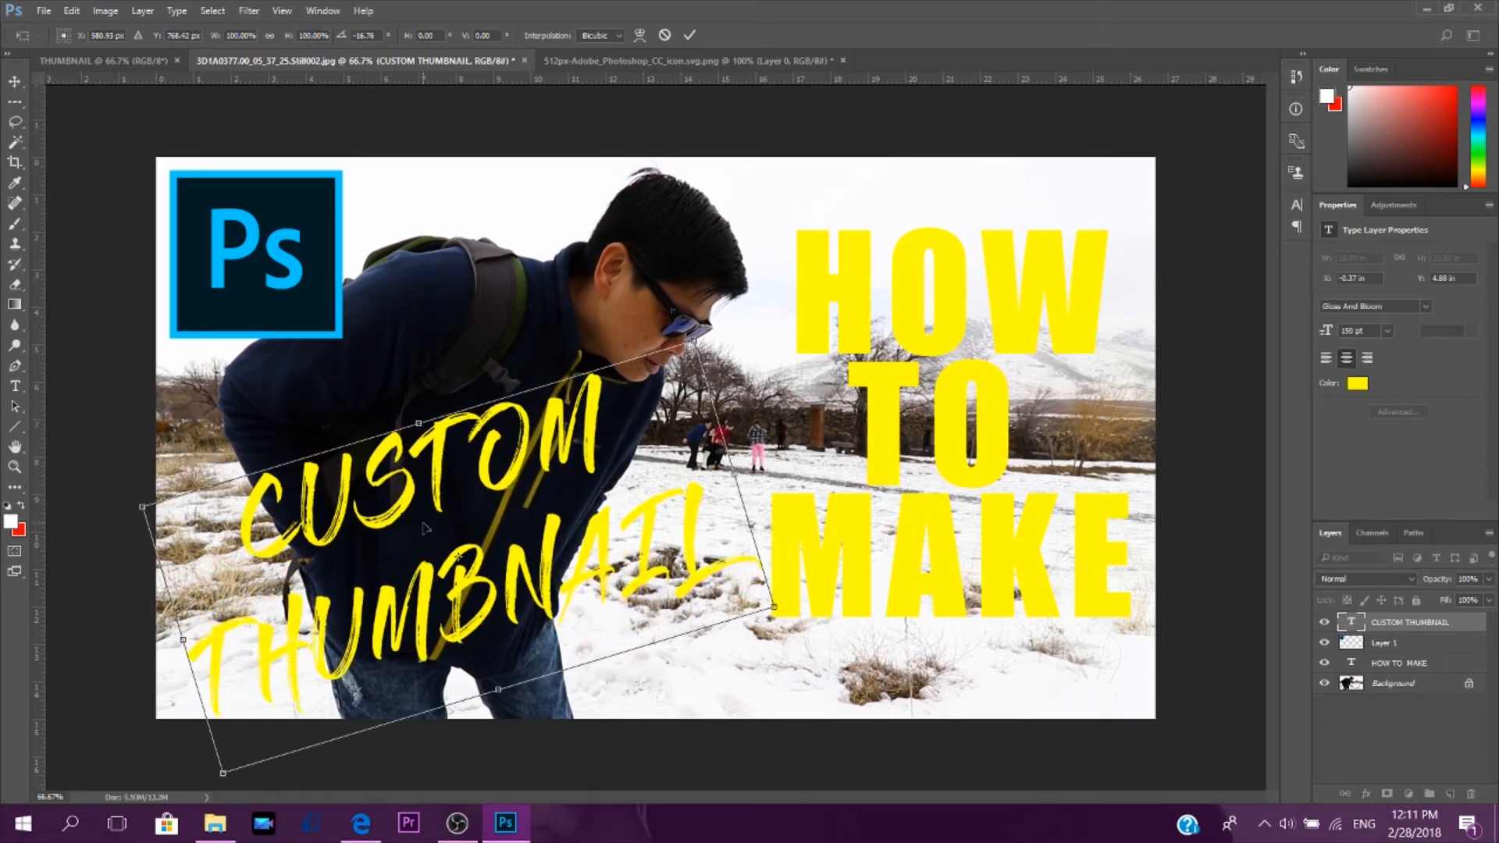
mouse_move(424, 529)
left_mouse_down()
mouse_move(412, 493)
mouse_move(406, 509)
left_mouse_up()
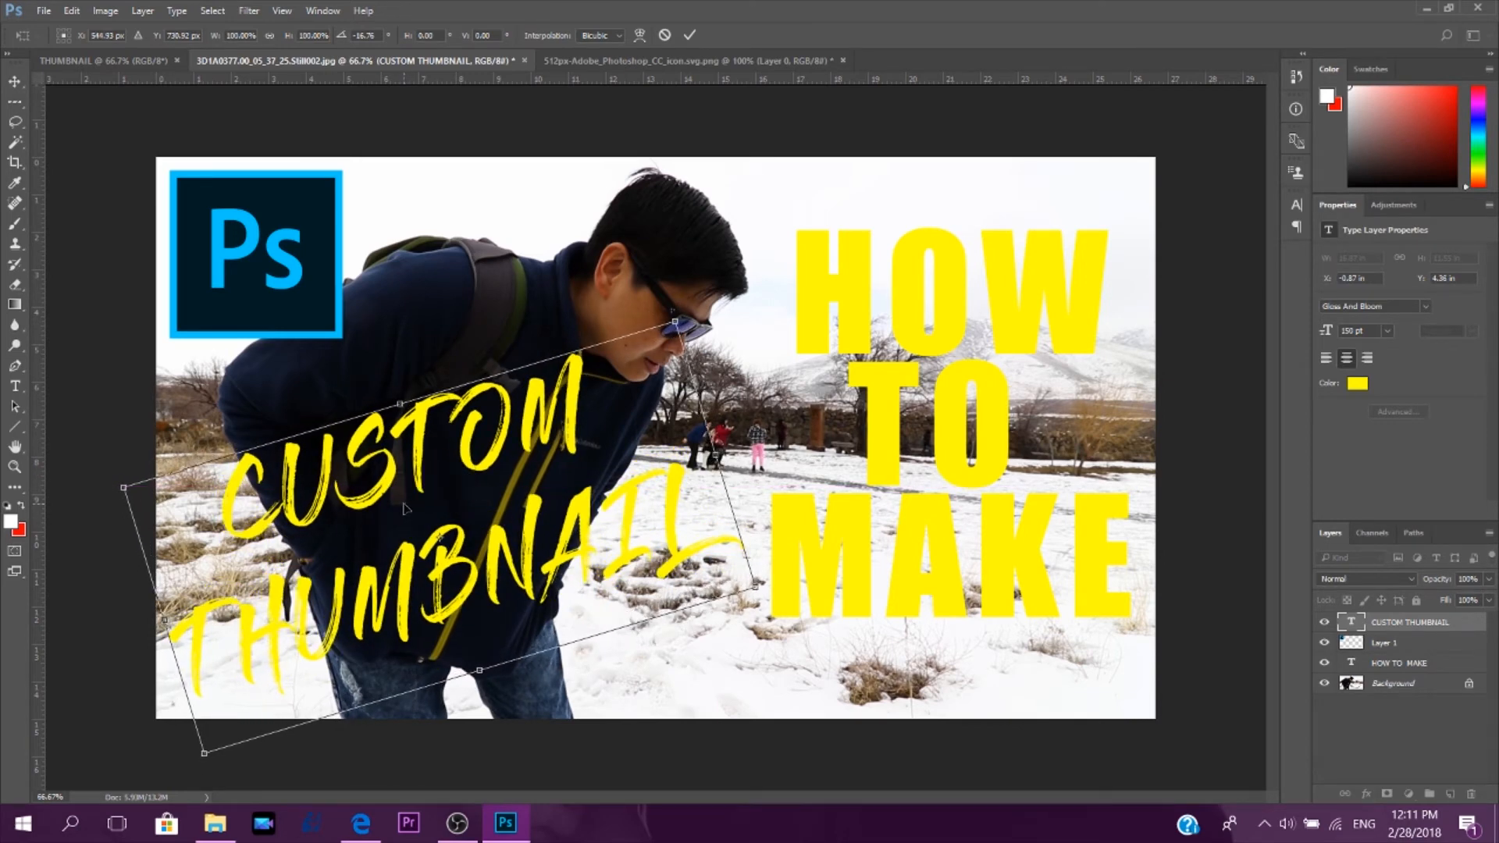
left_click(690, 34)
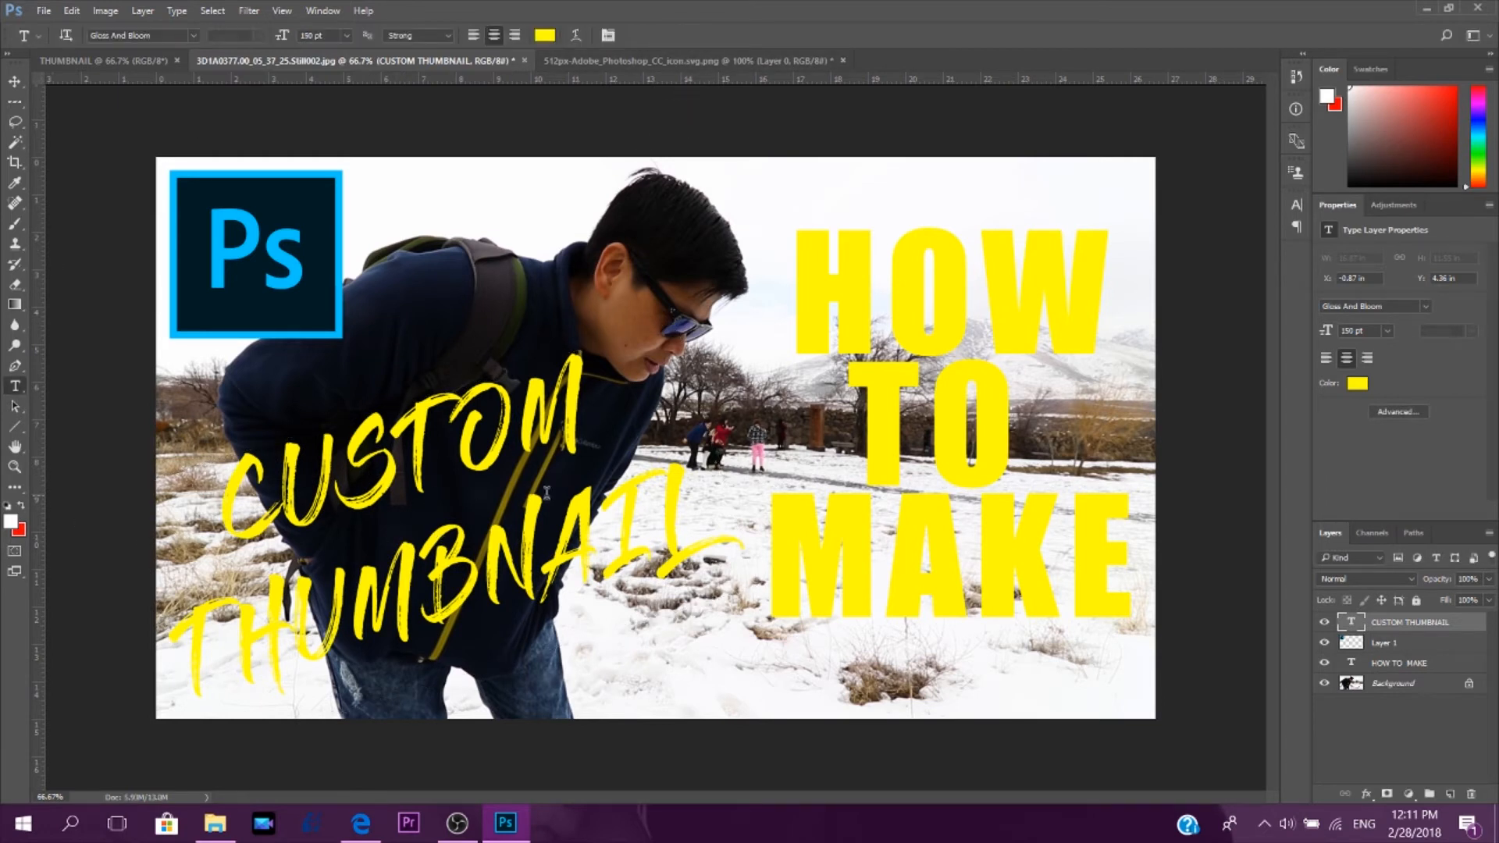
left_click(508, 433)
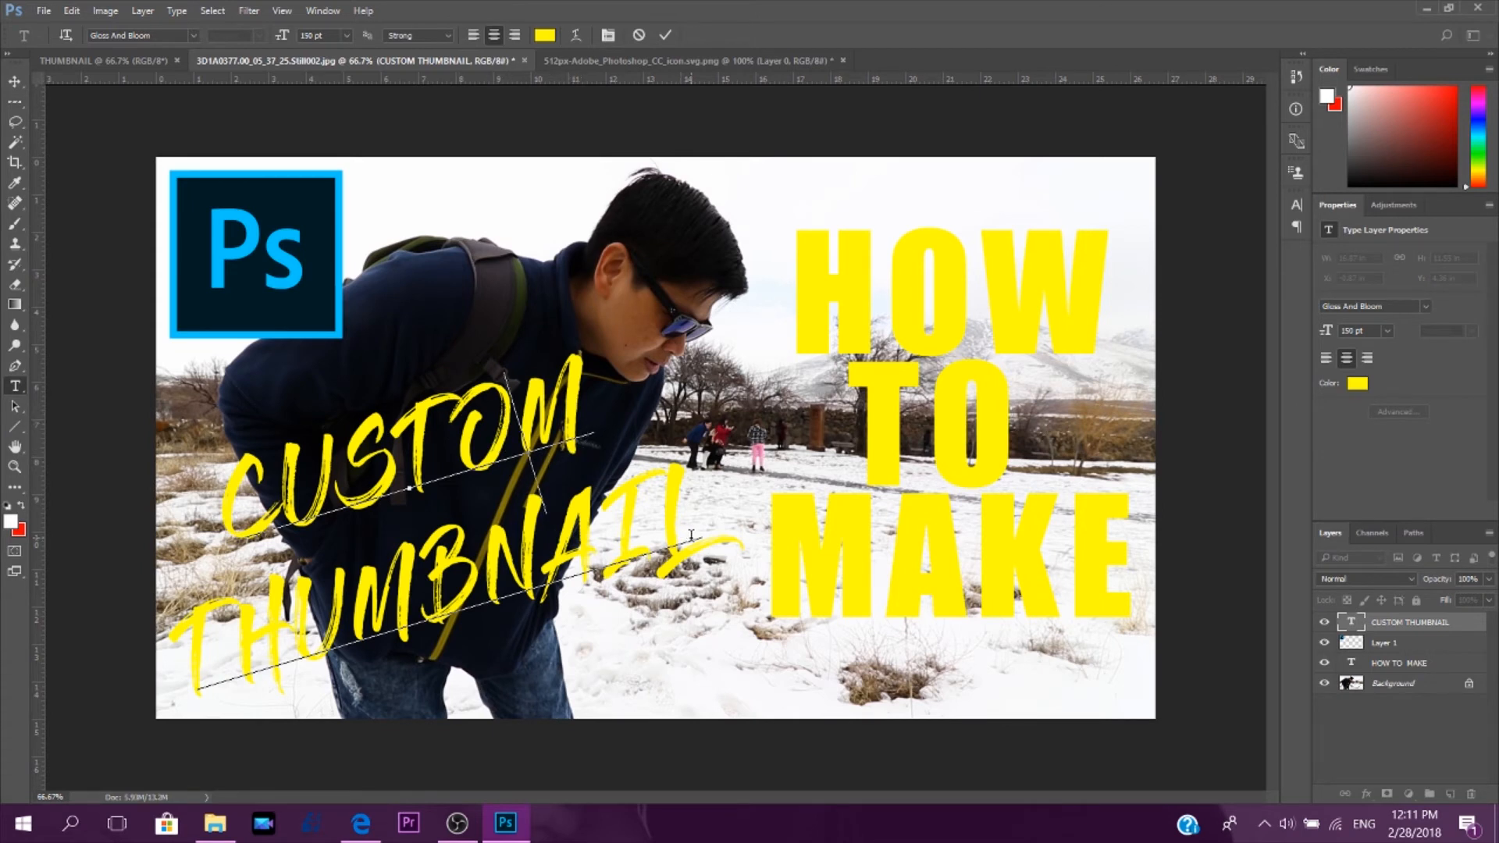
left_click_drag(691, 535, 194, 460)
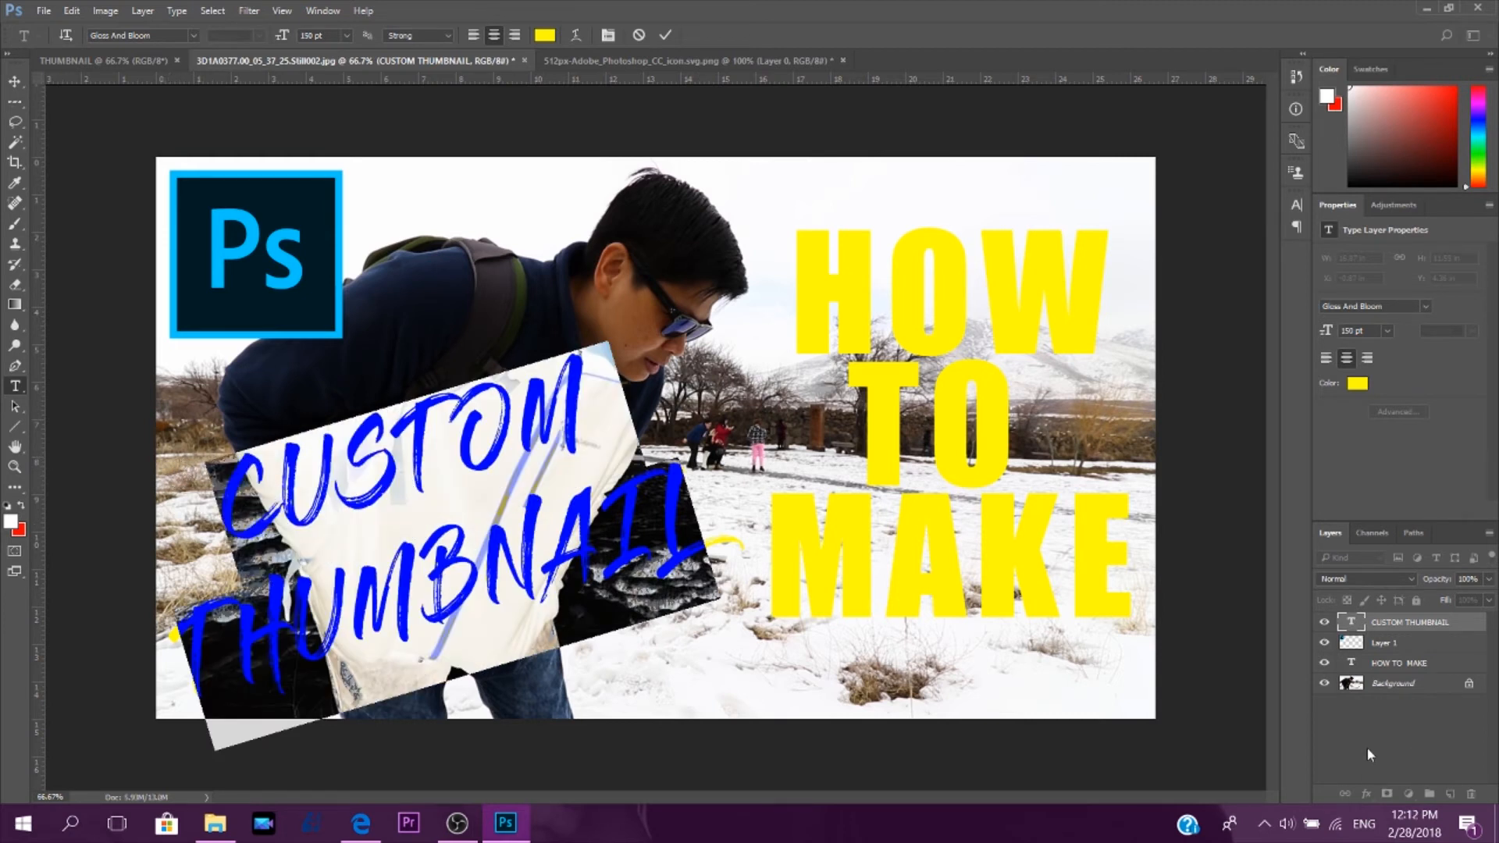
left_click(664, 36)
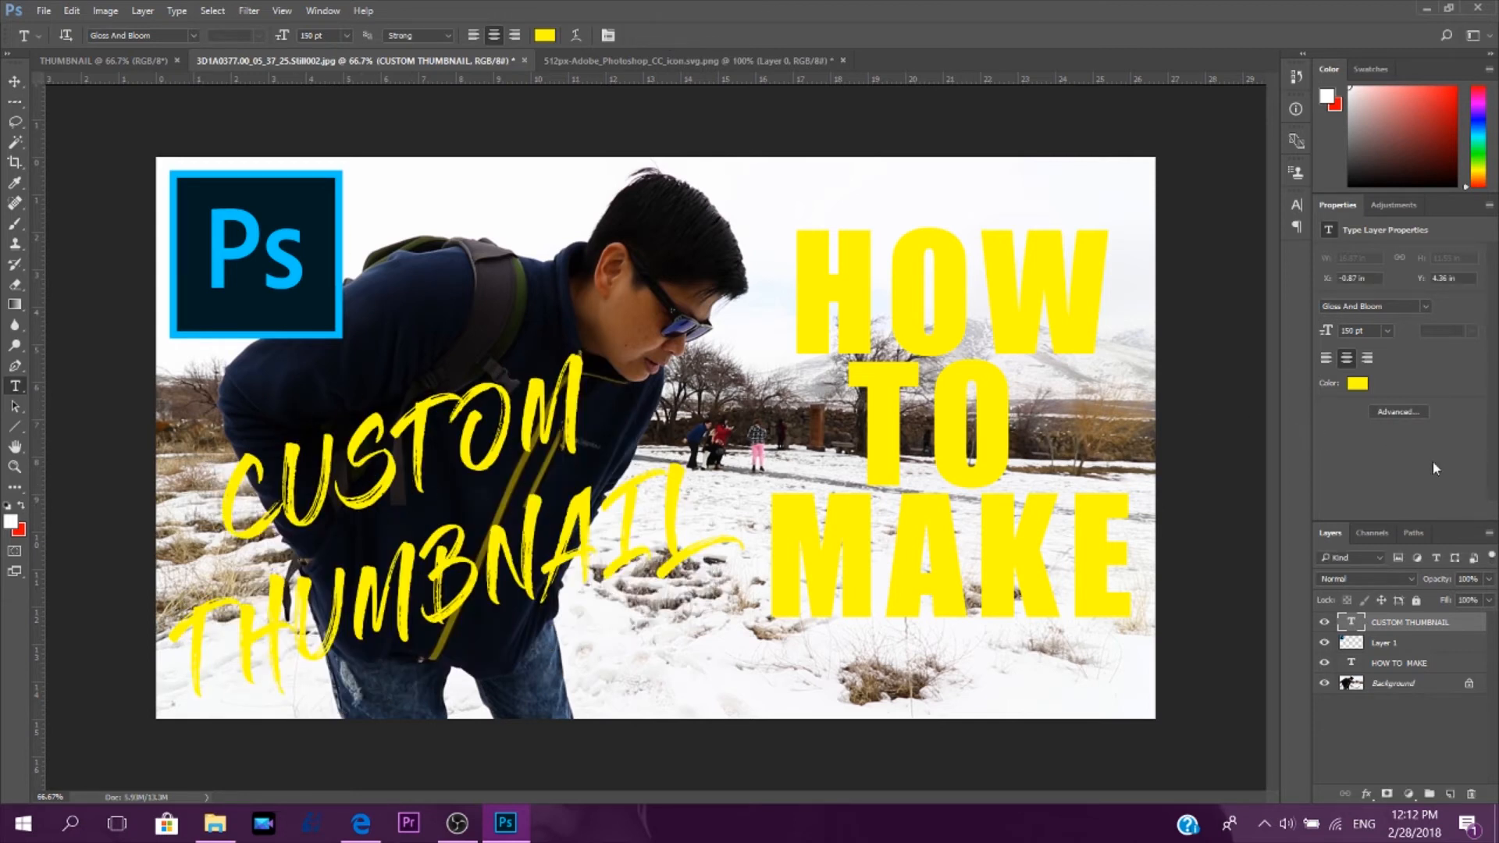
Add a Bevel & Emboss effect to the CUSTOM THUMBNAIL layer with Outer Bevel, Smooth, depth 646%, size 21 px and soften 0 px.
left_click(1398, 647)
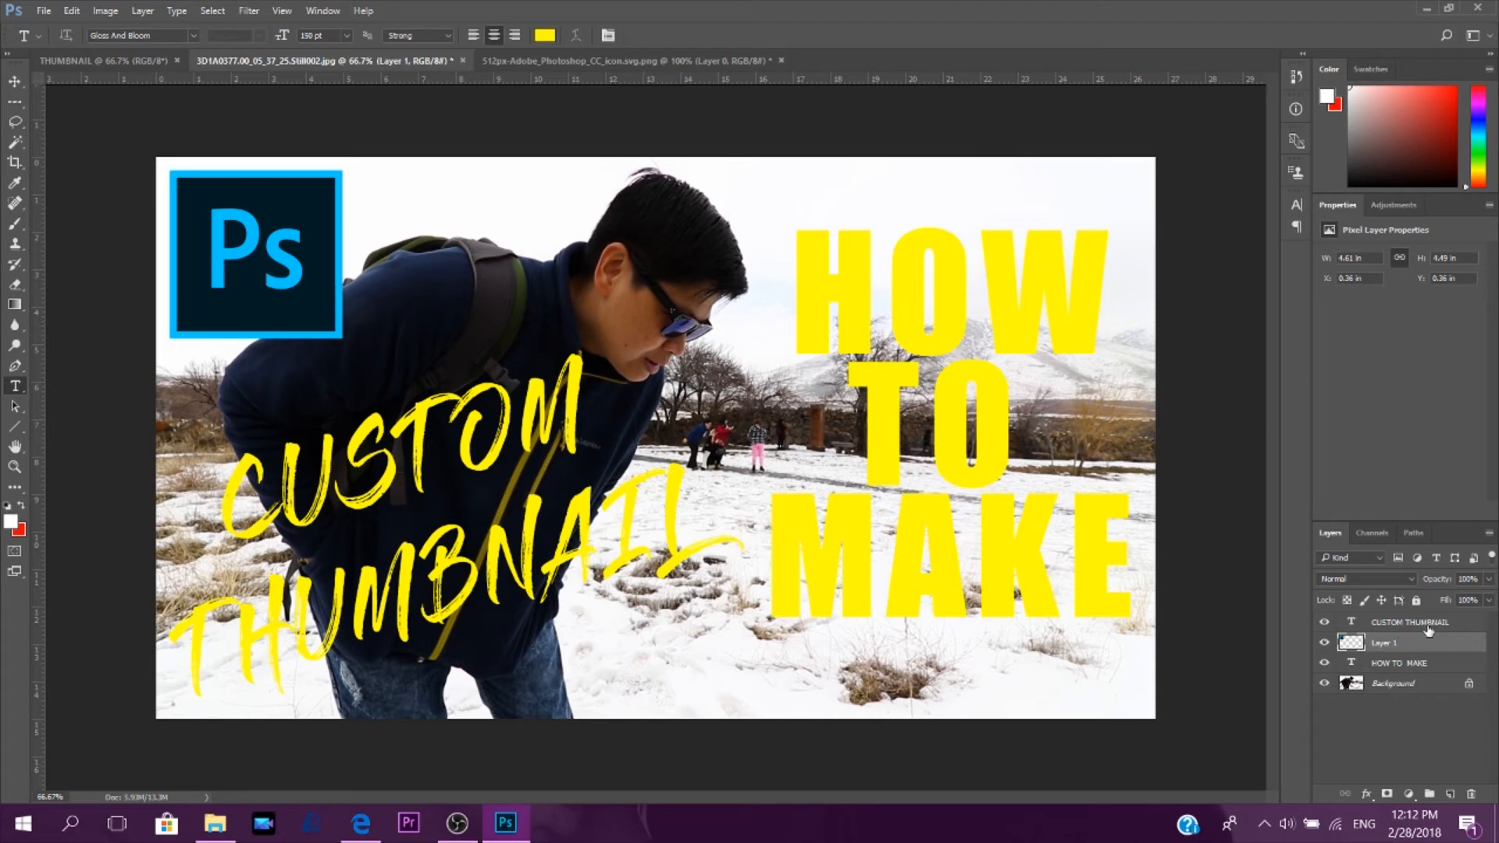
left_click(1410, 625)
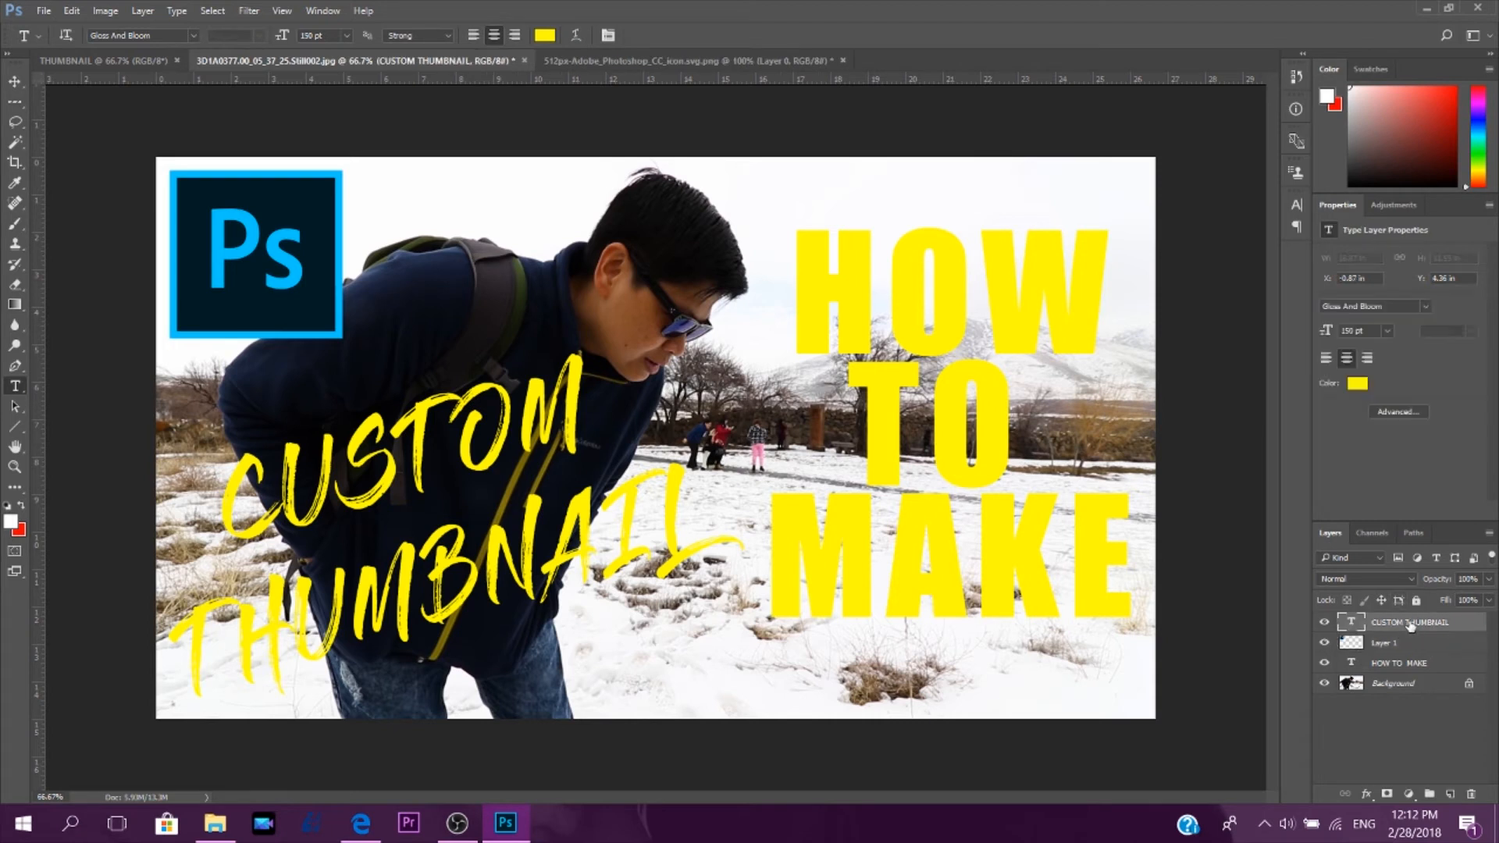
left_click(1367, 795)
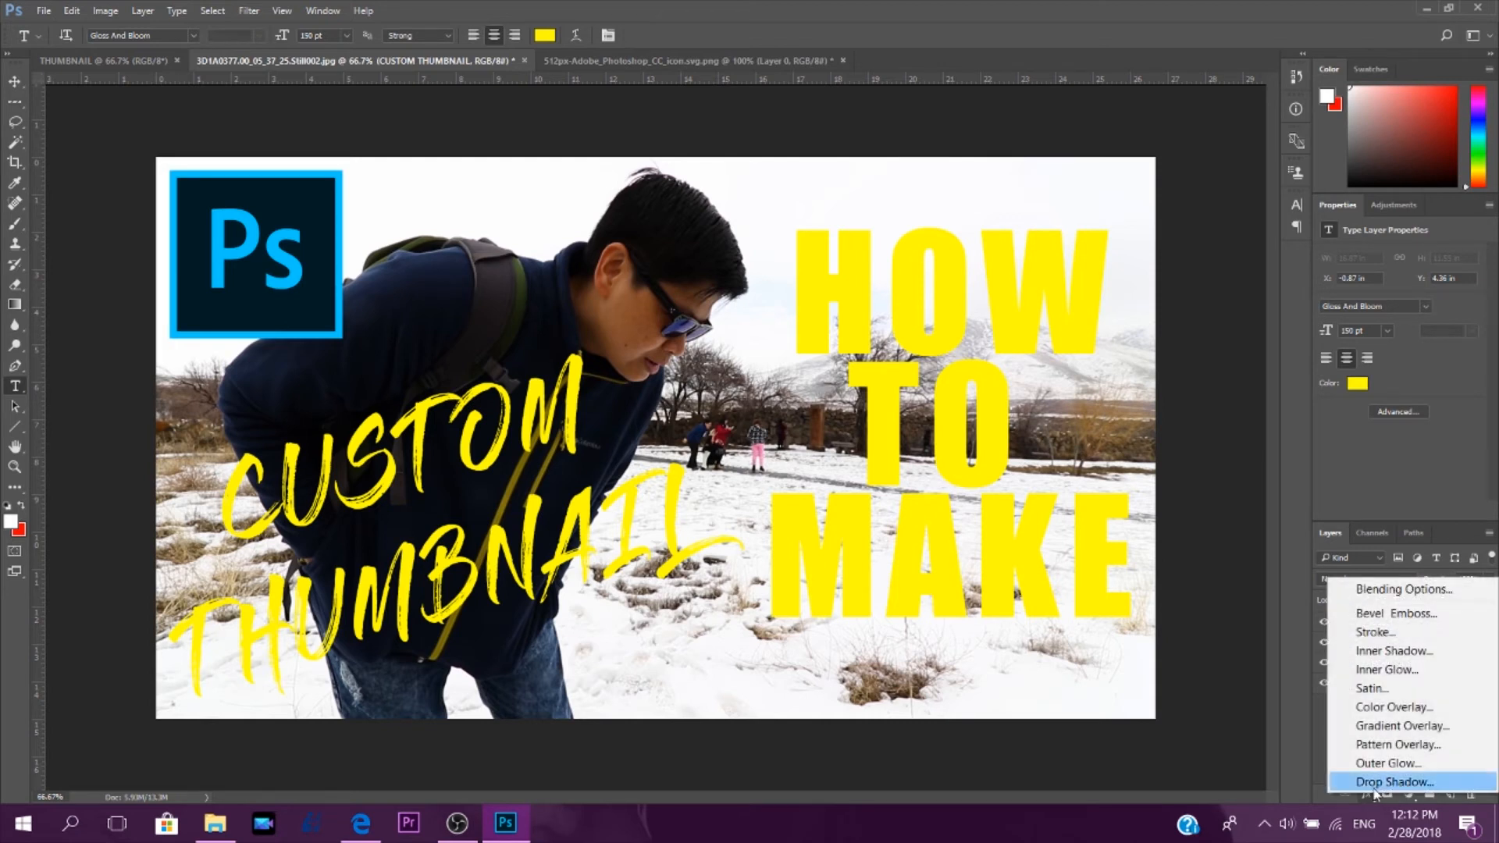
left_click(1368, 615)
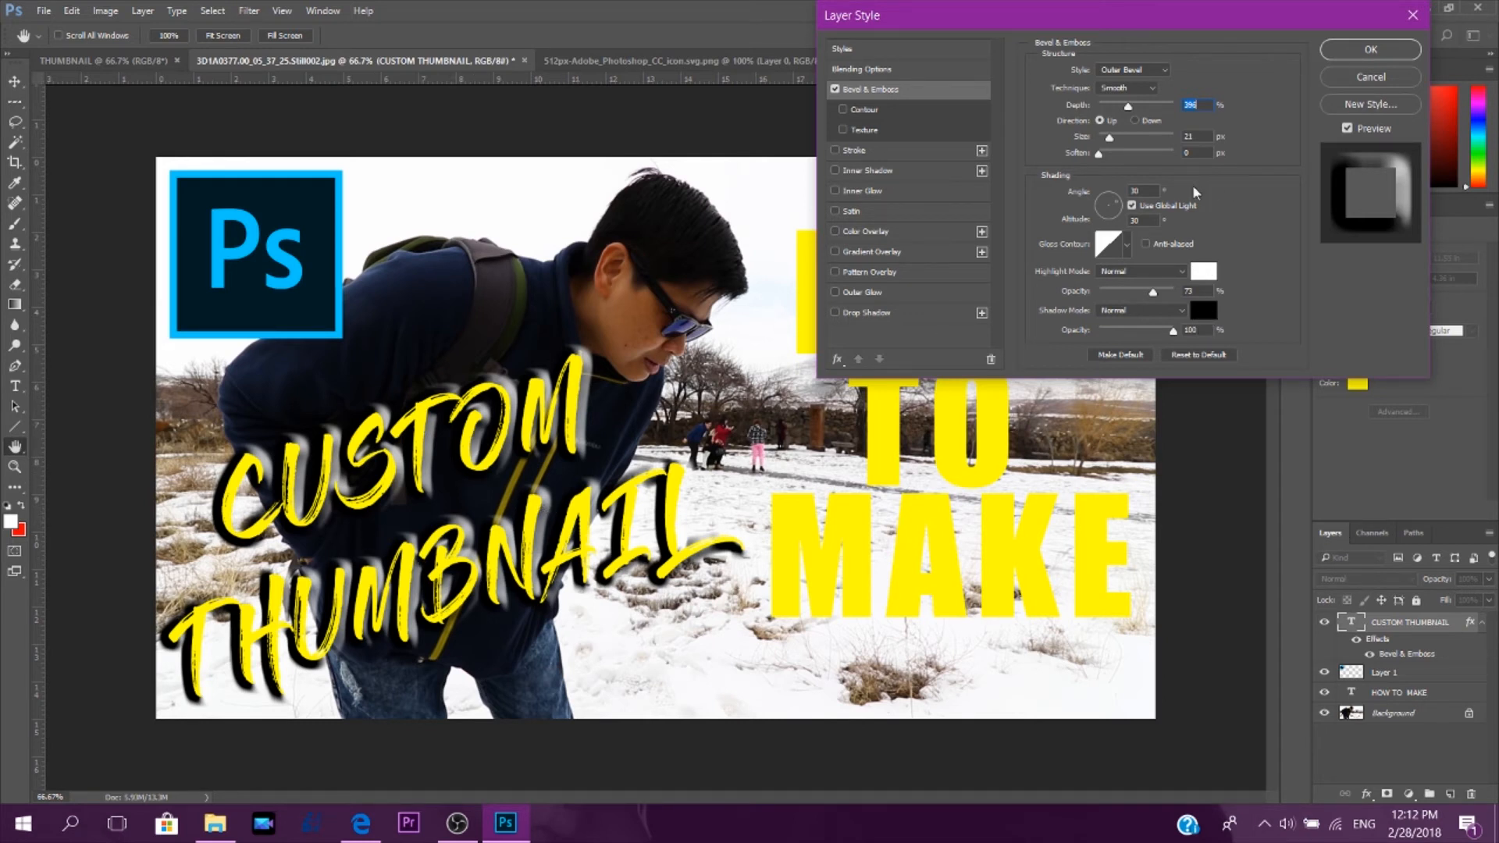
left_click_drag(1128, 106, 1110, 161)
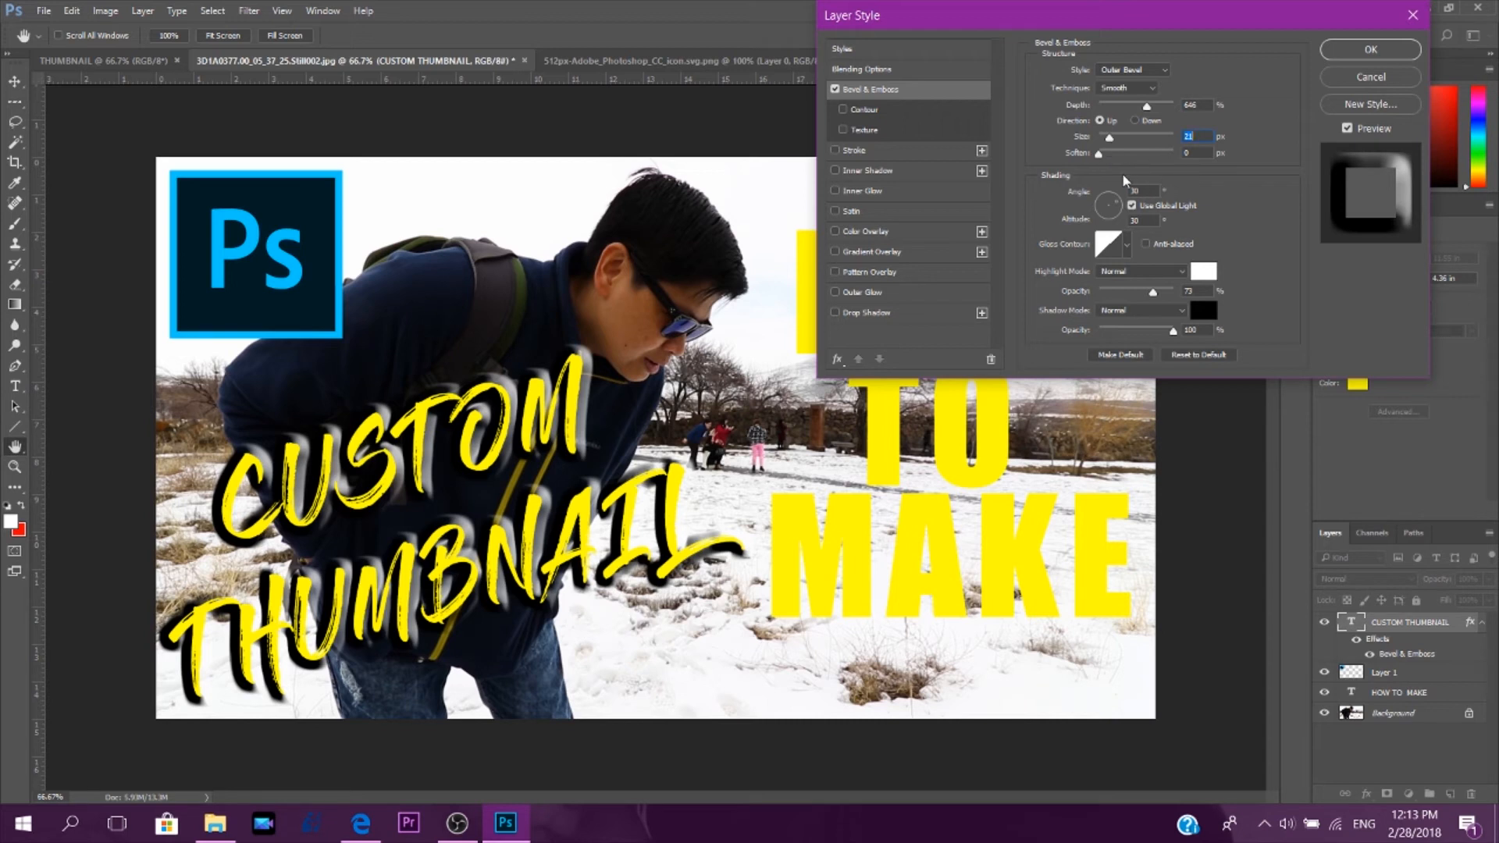
mouse_move(1099, 154)
left_mouse_down()
mouse_move(1144, 156)
mouse_move(1147, 170)
mouse_move(1078, 168)
left_mouse_up()
left_click(1371, 50)
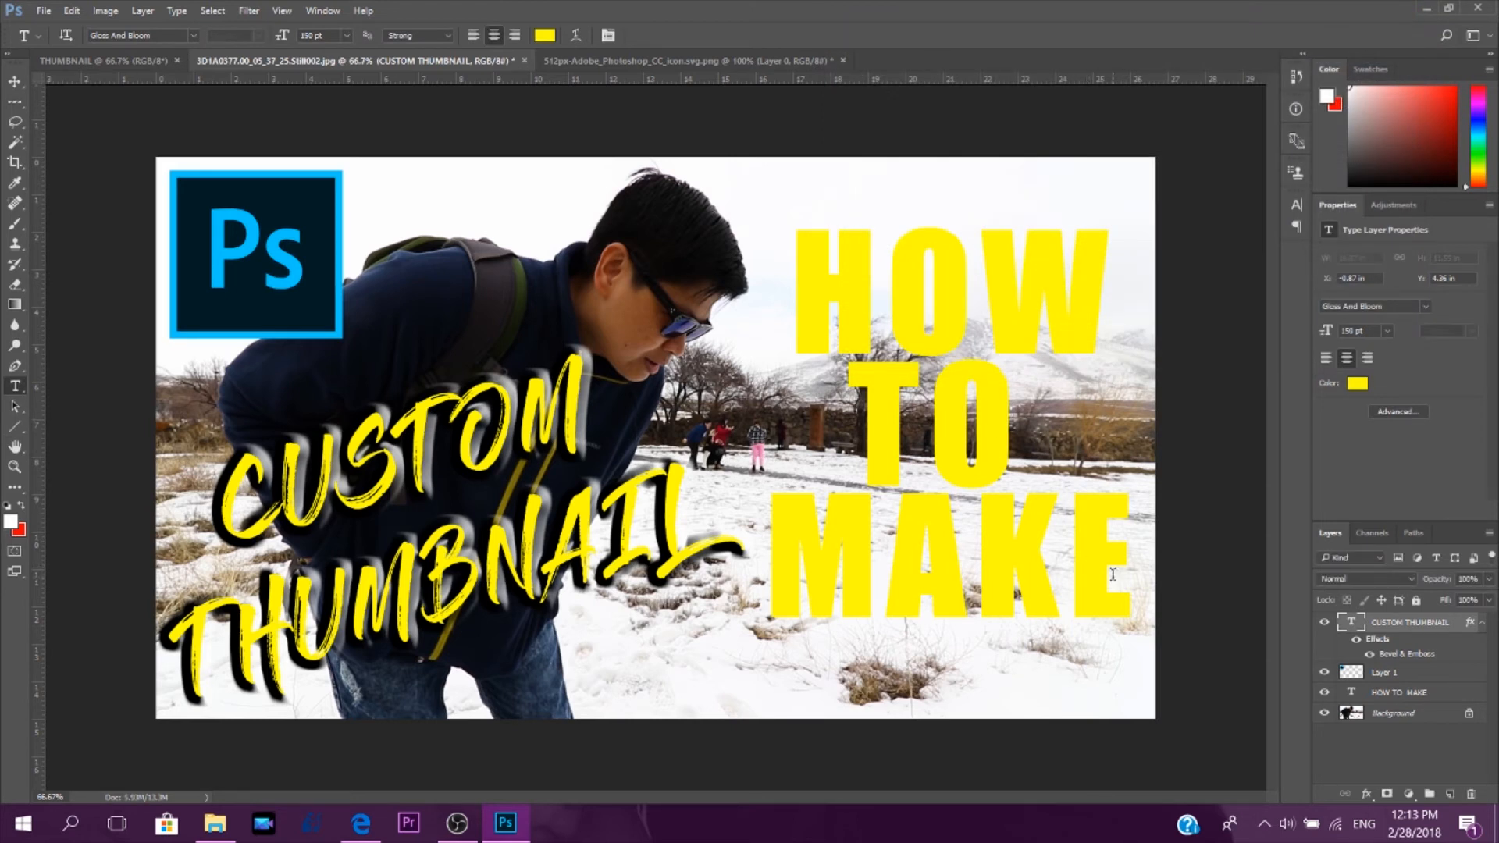
Set the leading of the HOW TO MAKE text to 304 pt, commit it, and collapse the character settings.
left_click_drag(1113, 575, 815, 289)
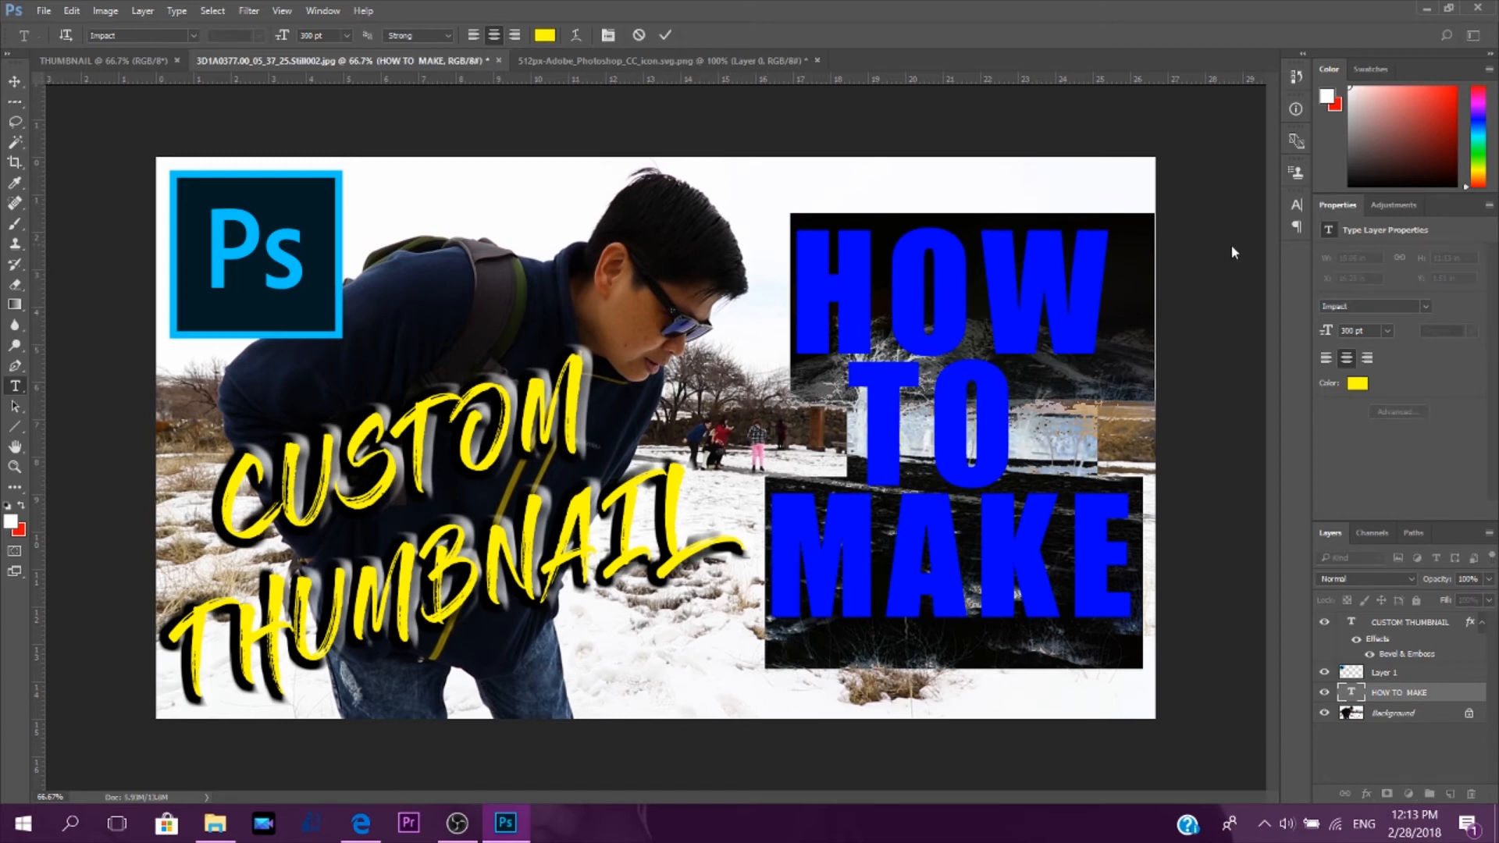
left_click(1297, 206)
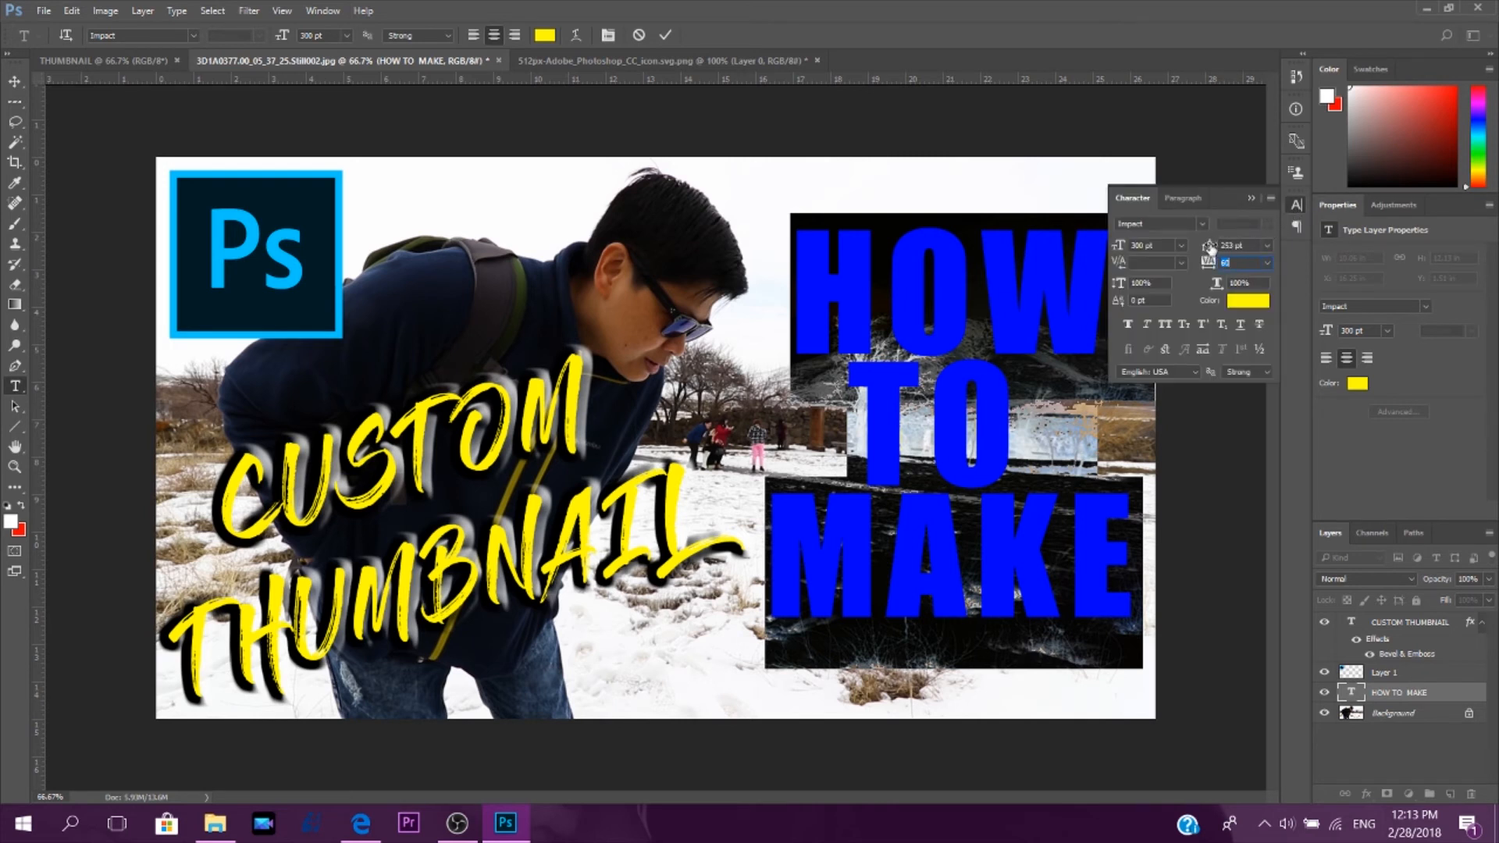
left_click_drag(1212, 245, 1251, 255)
key("Tab")
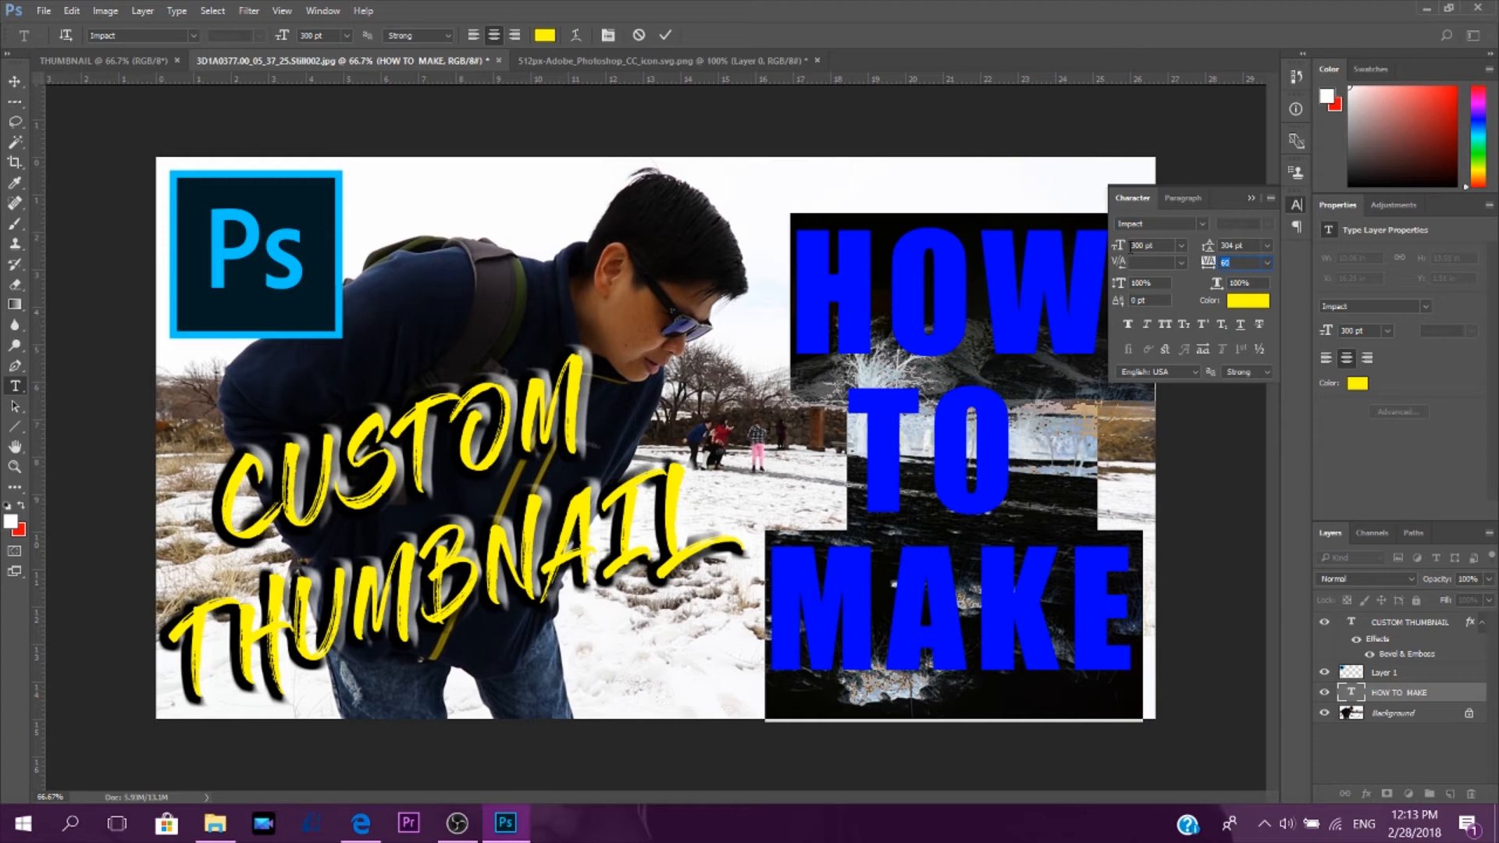
left_click(998, 118)
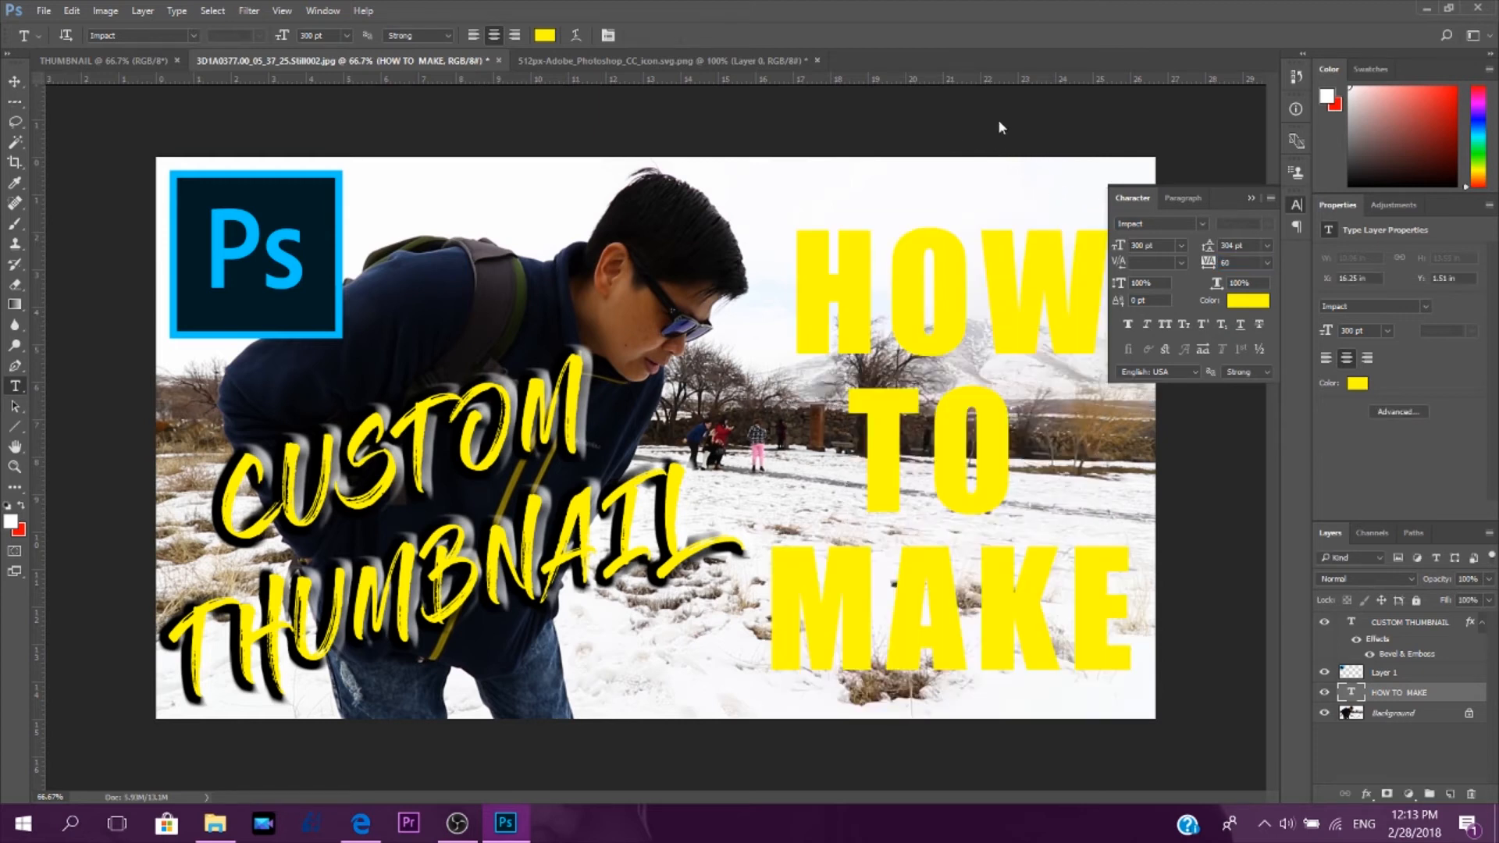
left_click(1131, 649)
left_click_drag(1131, 648, 788, 317)
left_click(1172, 119)
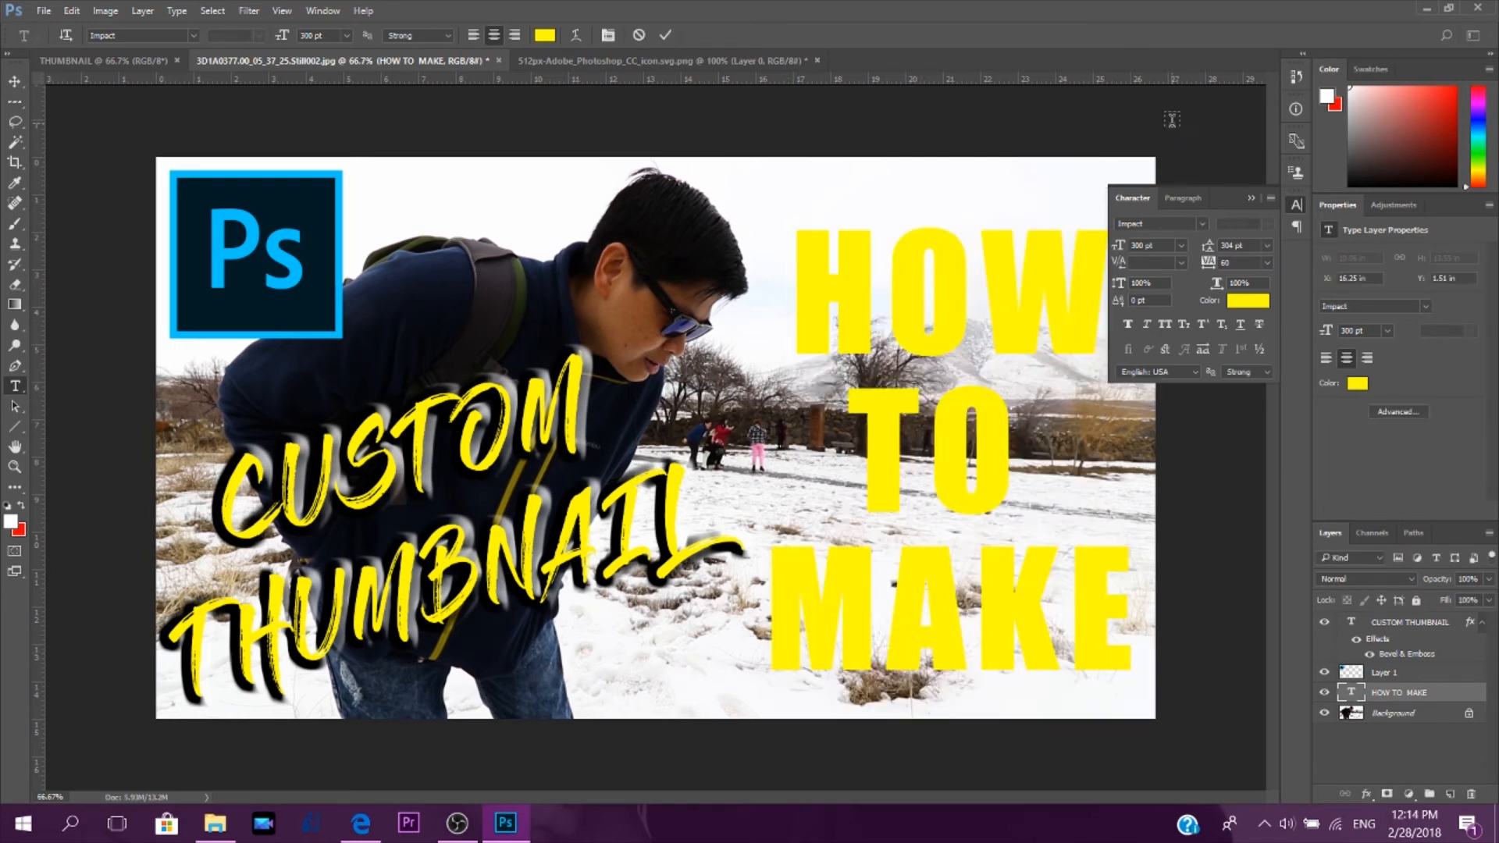
left_click(1251, 200)
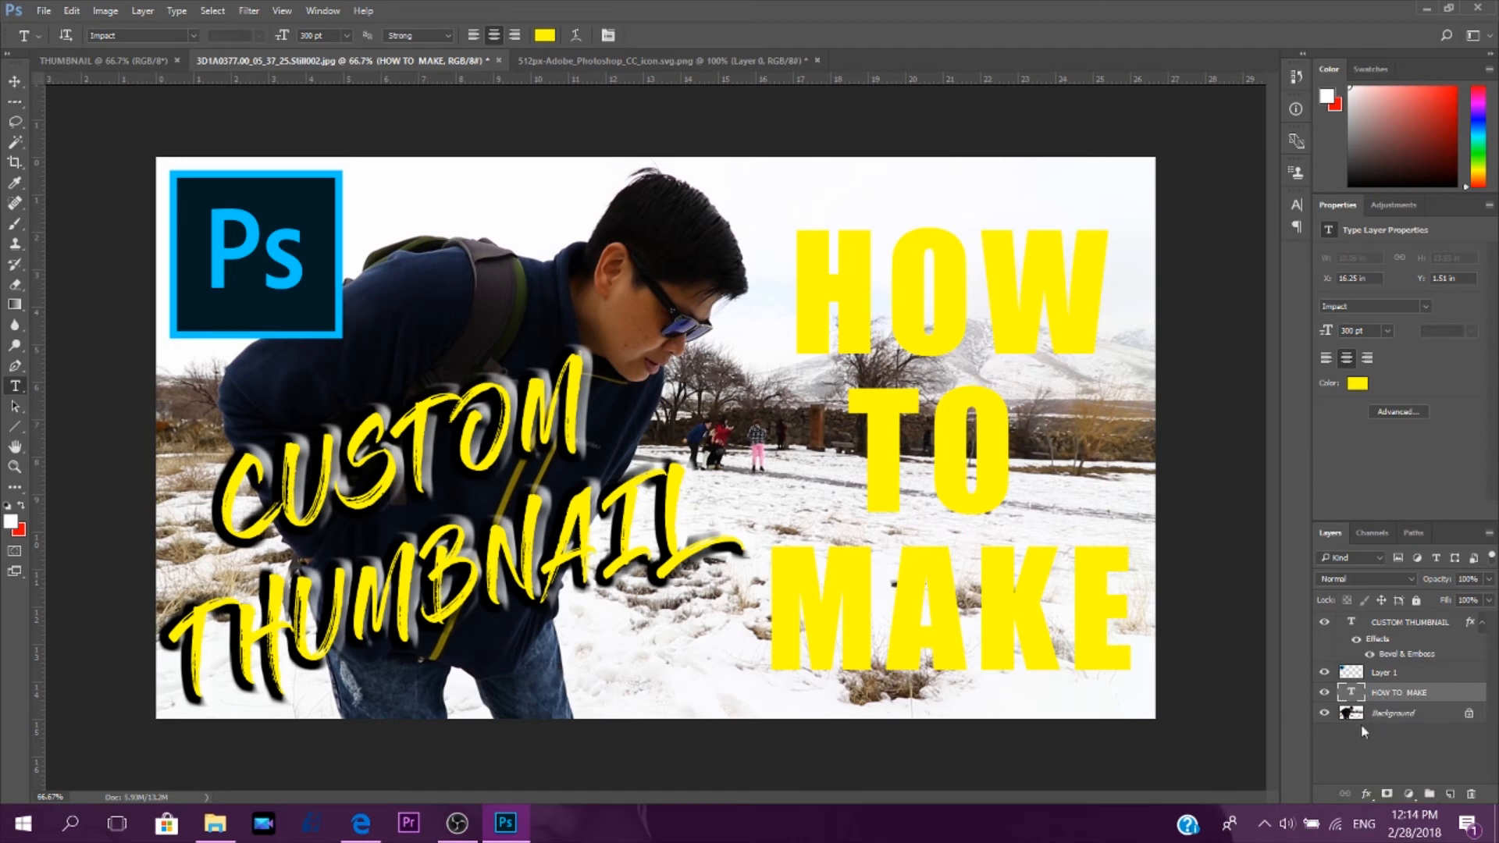
Add a black outside Stroke of 6 px at 100% opacity to the HOW TO MAKE layer and apply it.
left_click(1368, 795)
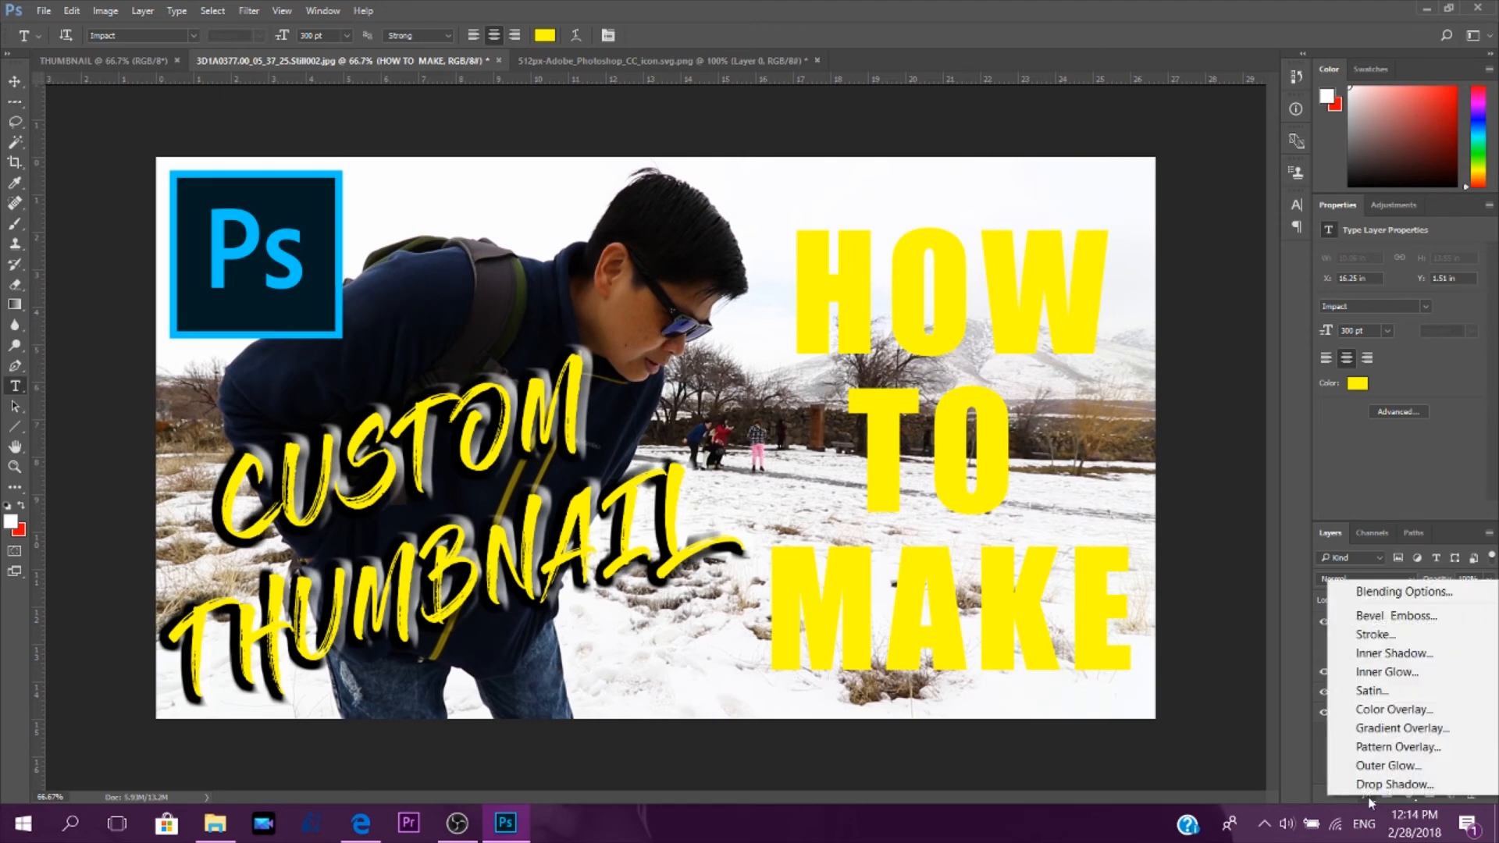
left_click(1368, 635)
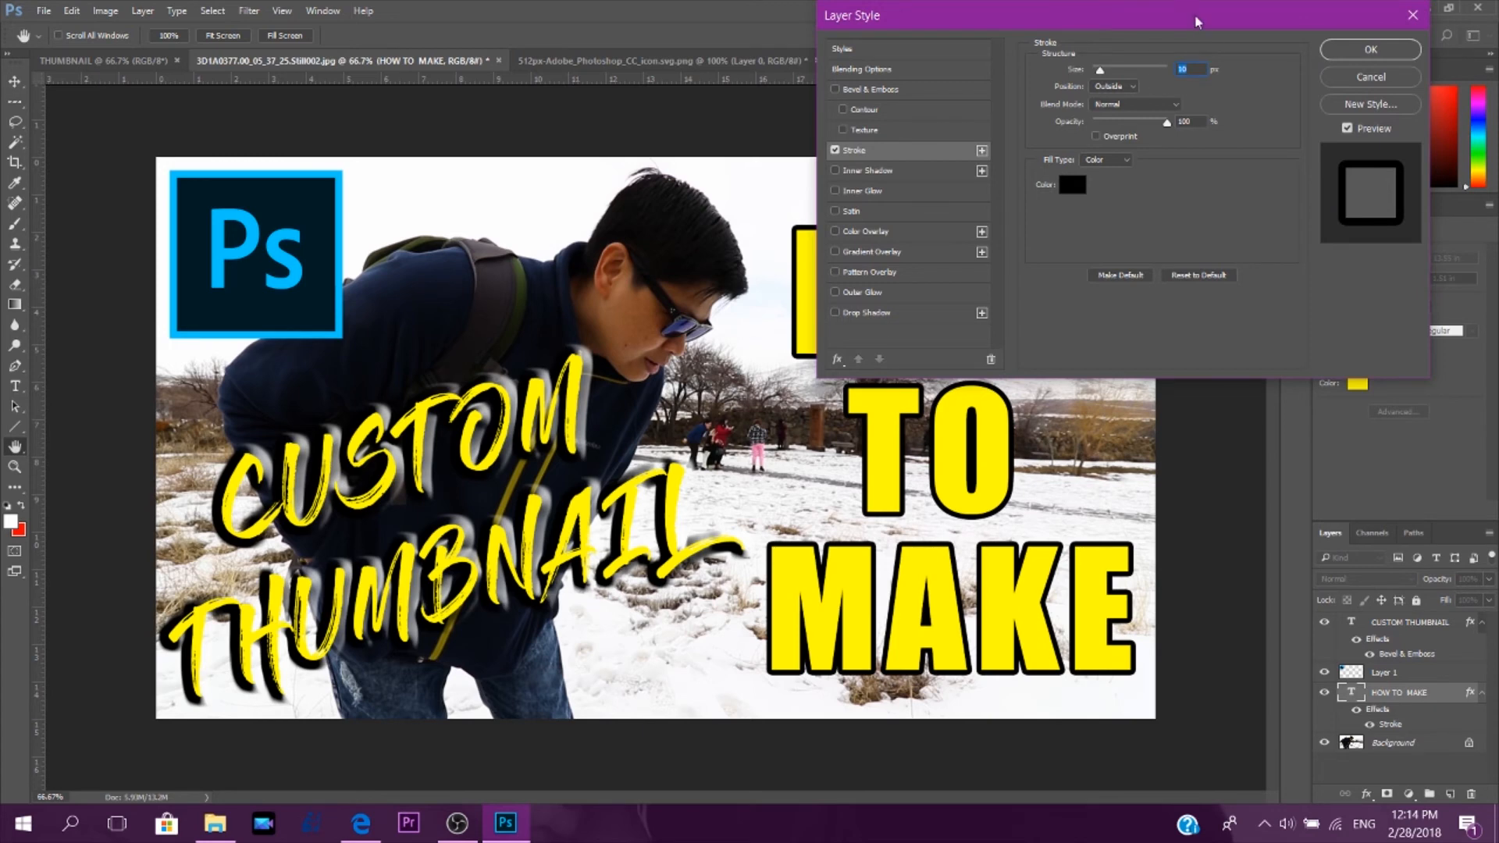
left_click_drag(1199, 22, 522, 212)
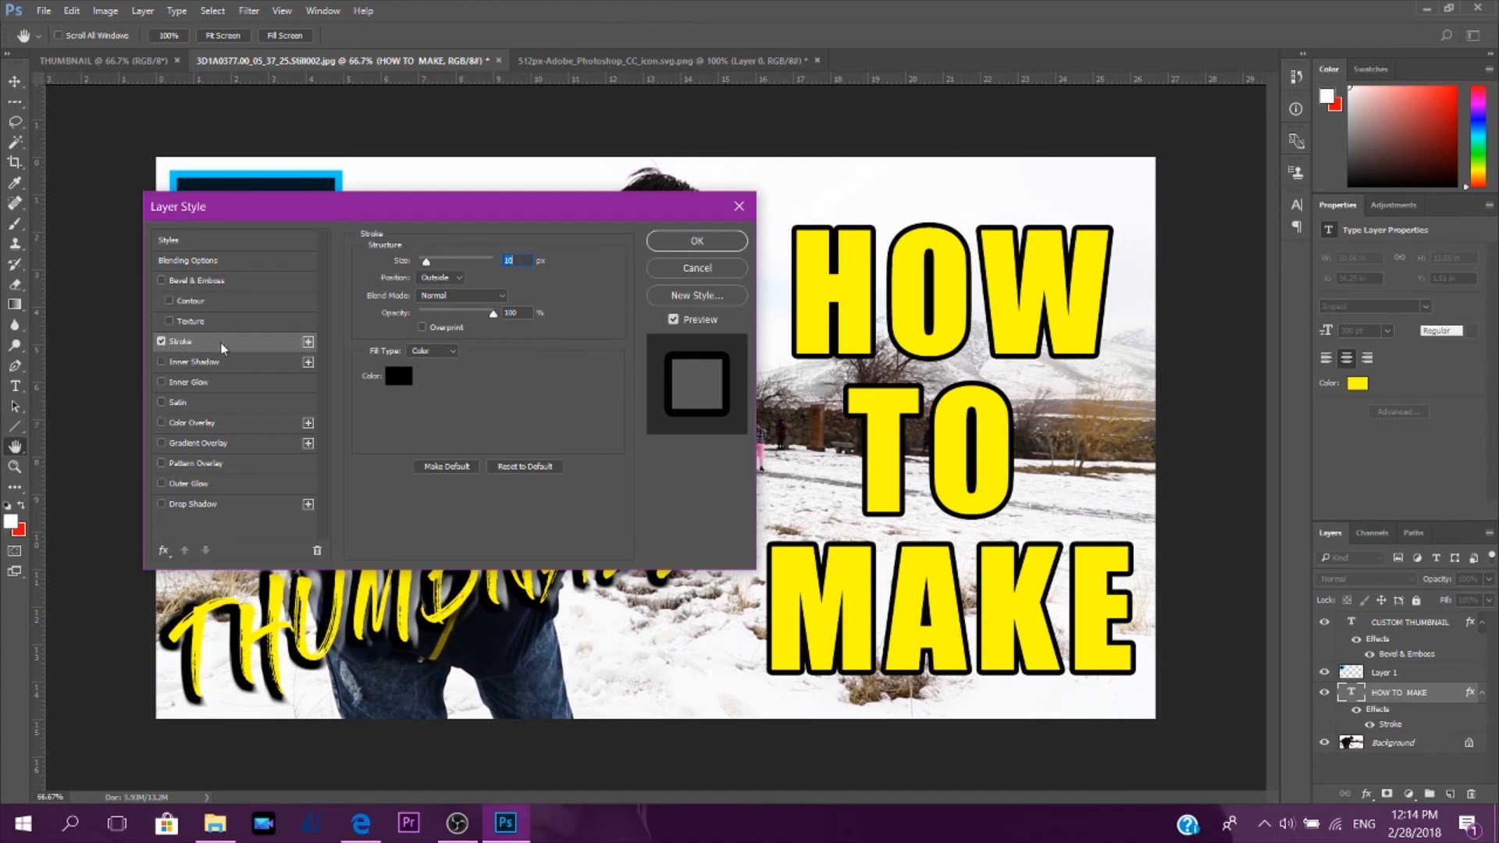
mouse_move(428, 266)
left_mouse_down()
mouse_move(444, 267)
mouse_move(425, 267)
left_mouse_up()
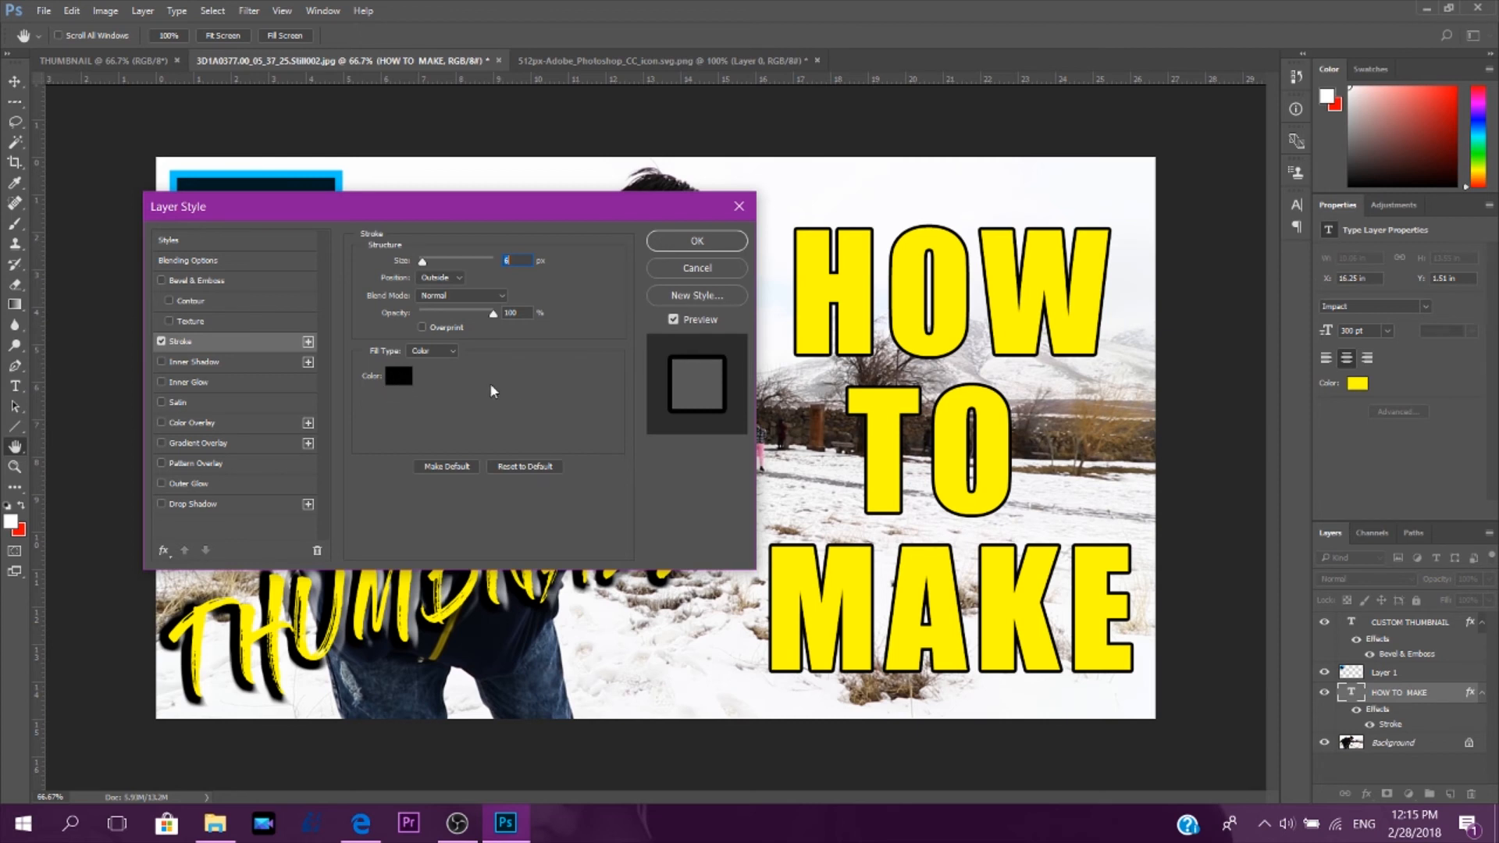
left_click(397, 377)
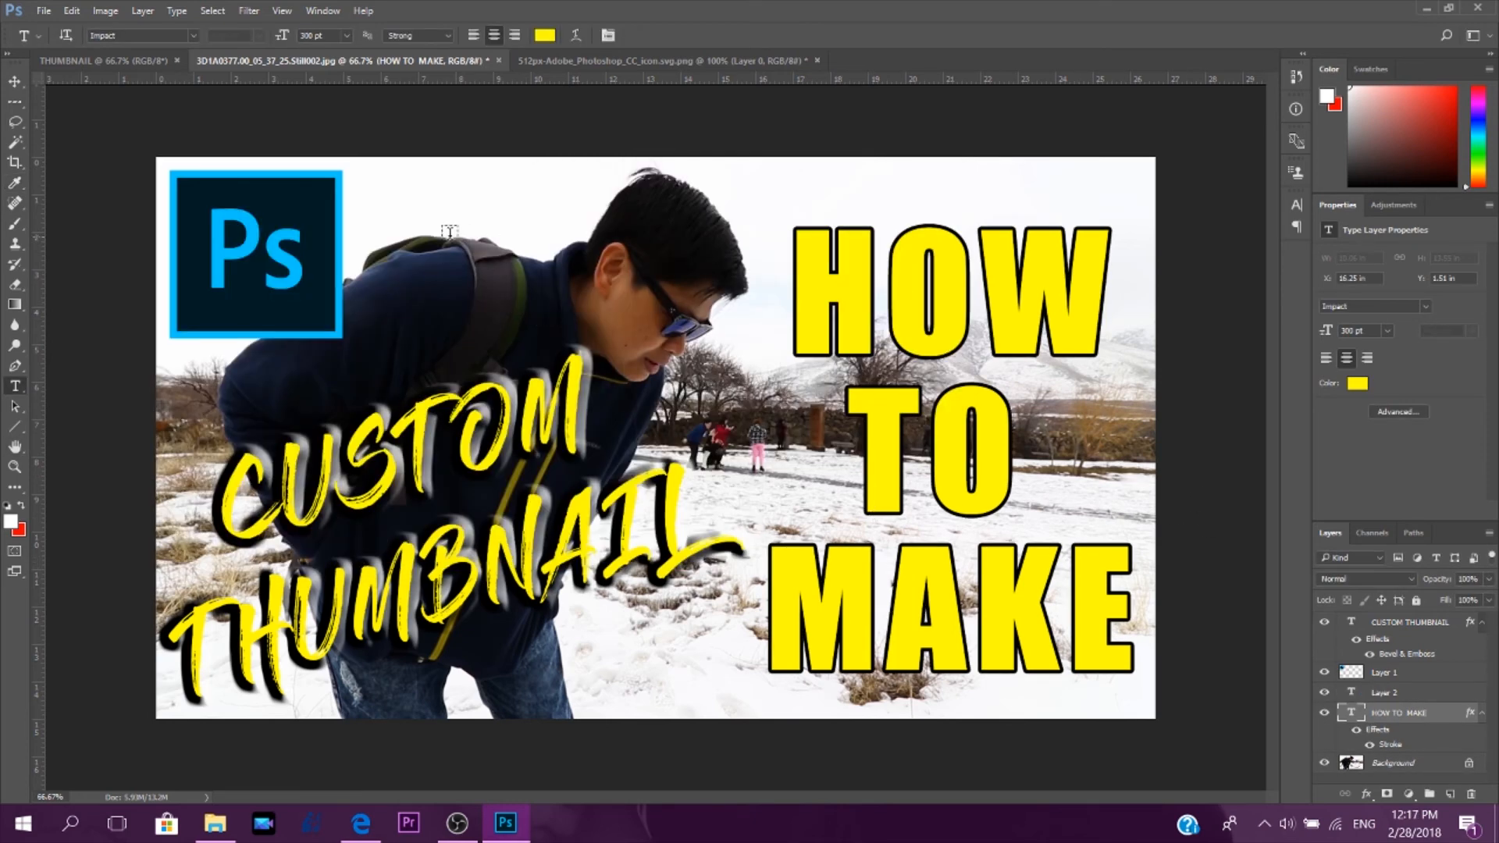
Start saving a copy of the finished thumbnail to the Desktop with JPEG as the file format.
left_click(44, 11)
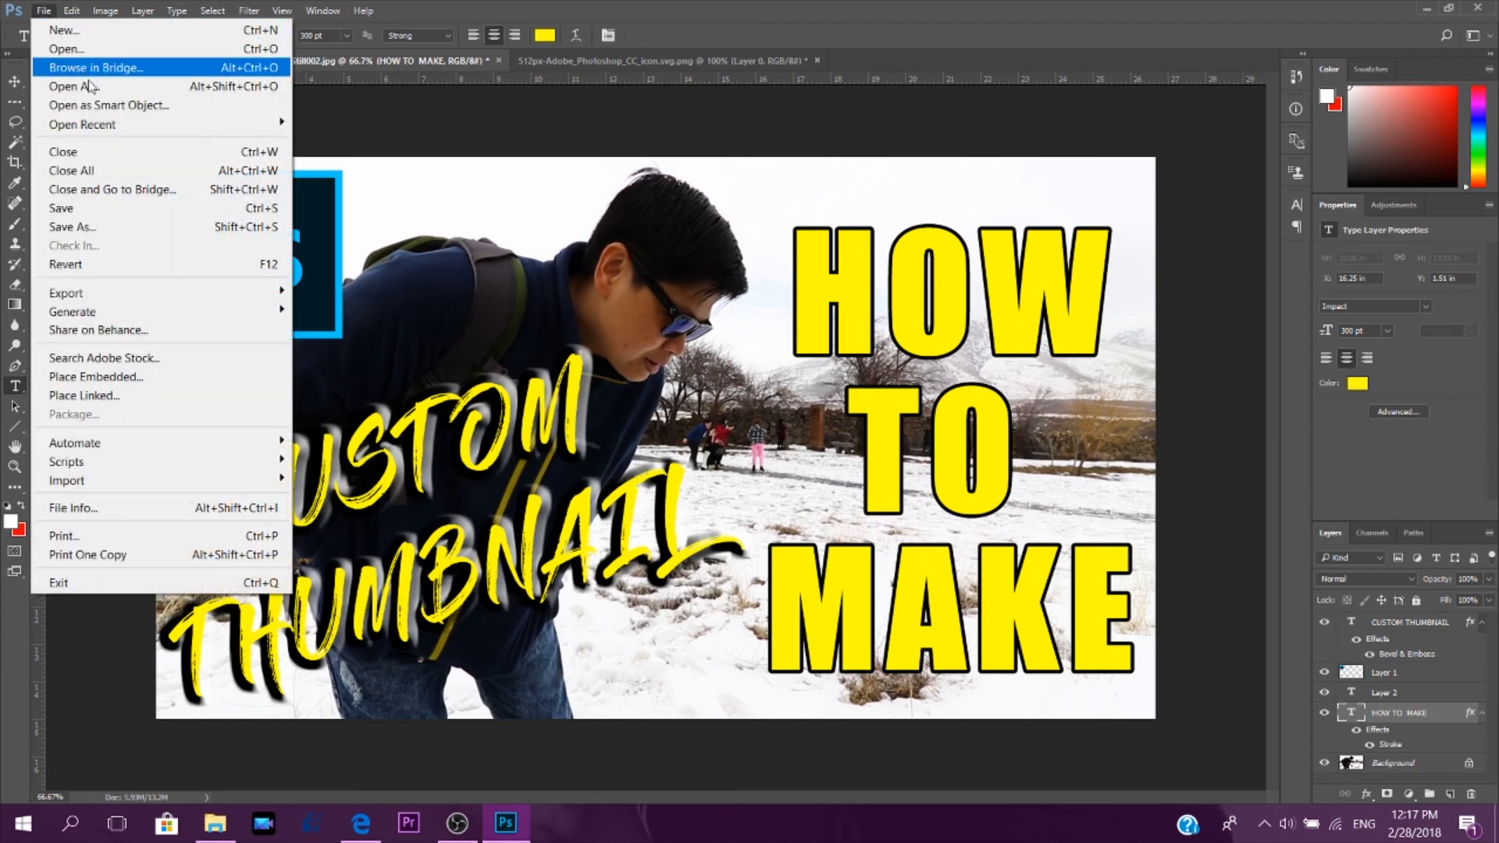
left_click(142, 235)
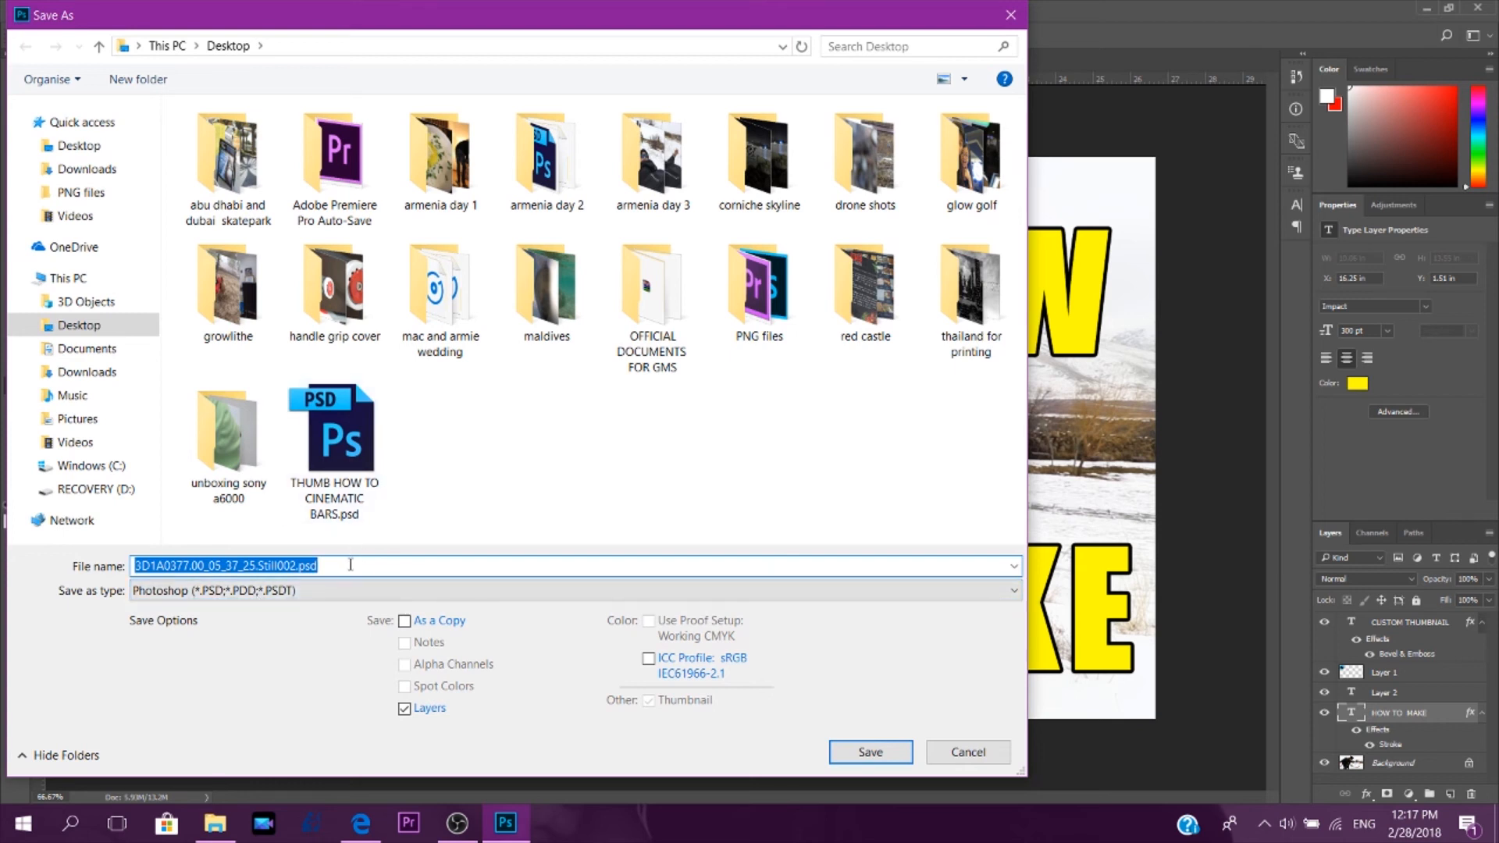
left_click(269, 596)
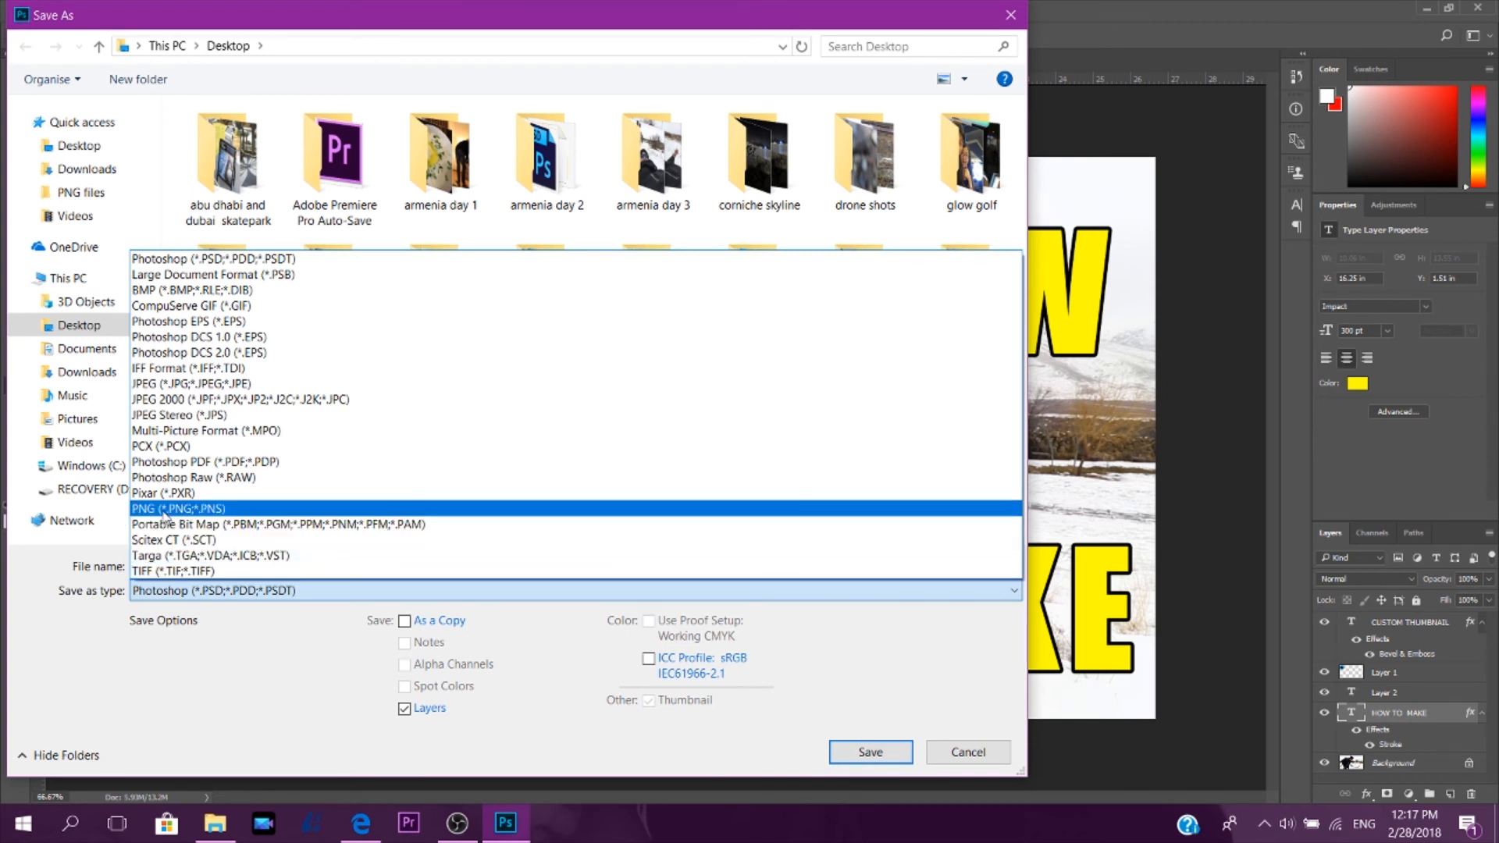
left_click(162, 390)
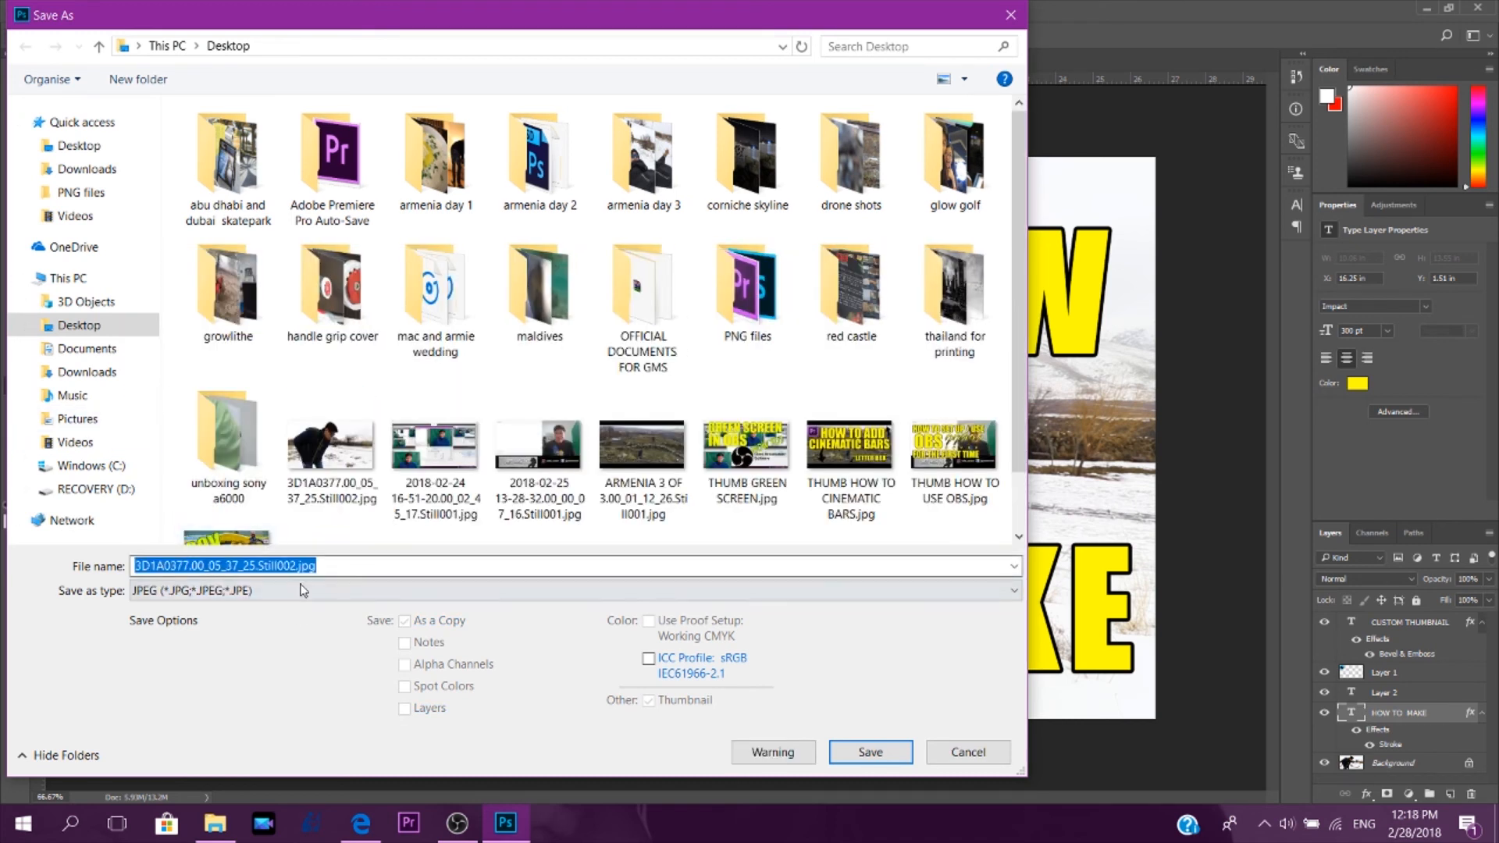
Replace the suggested file name with CUSTOM THUMBNAIL.
key("c")
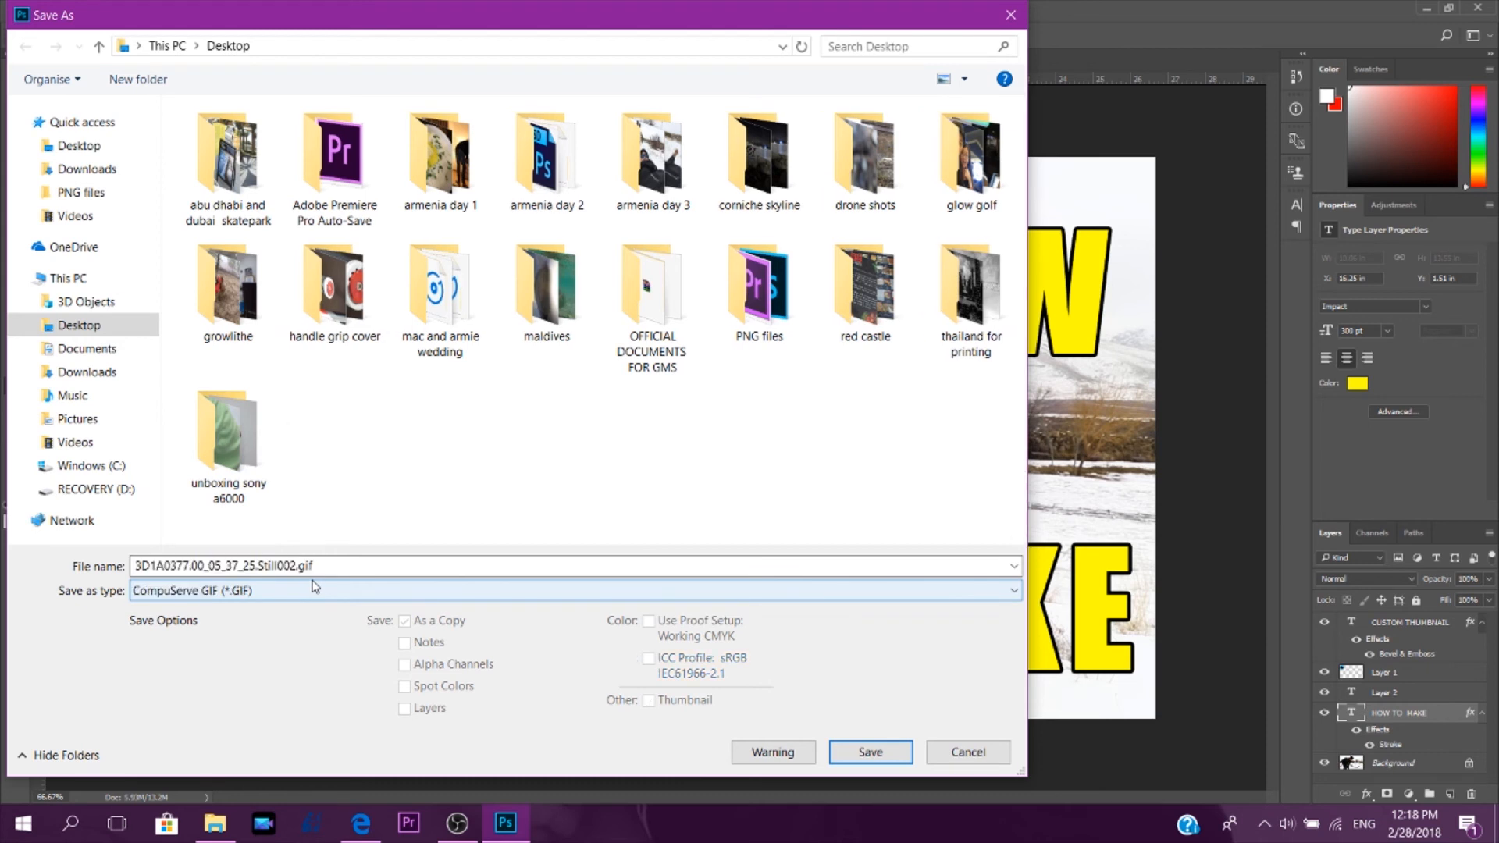
key("s")
key("shift+Tab")
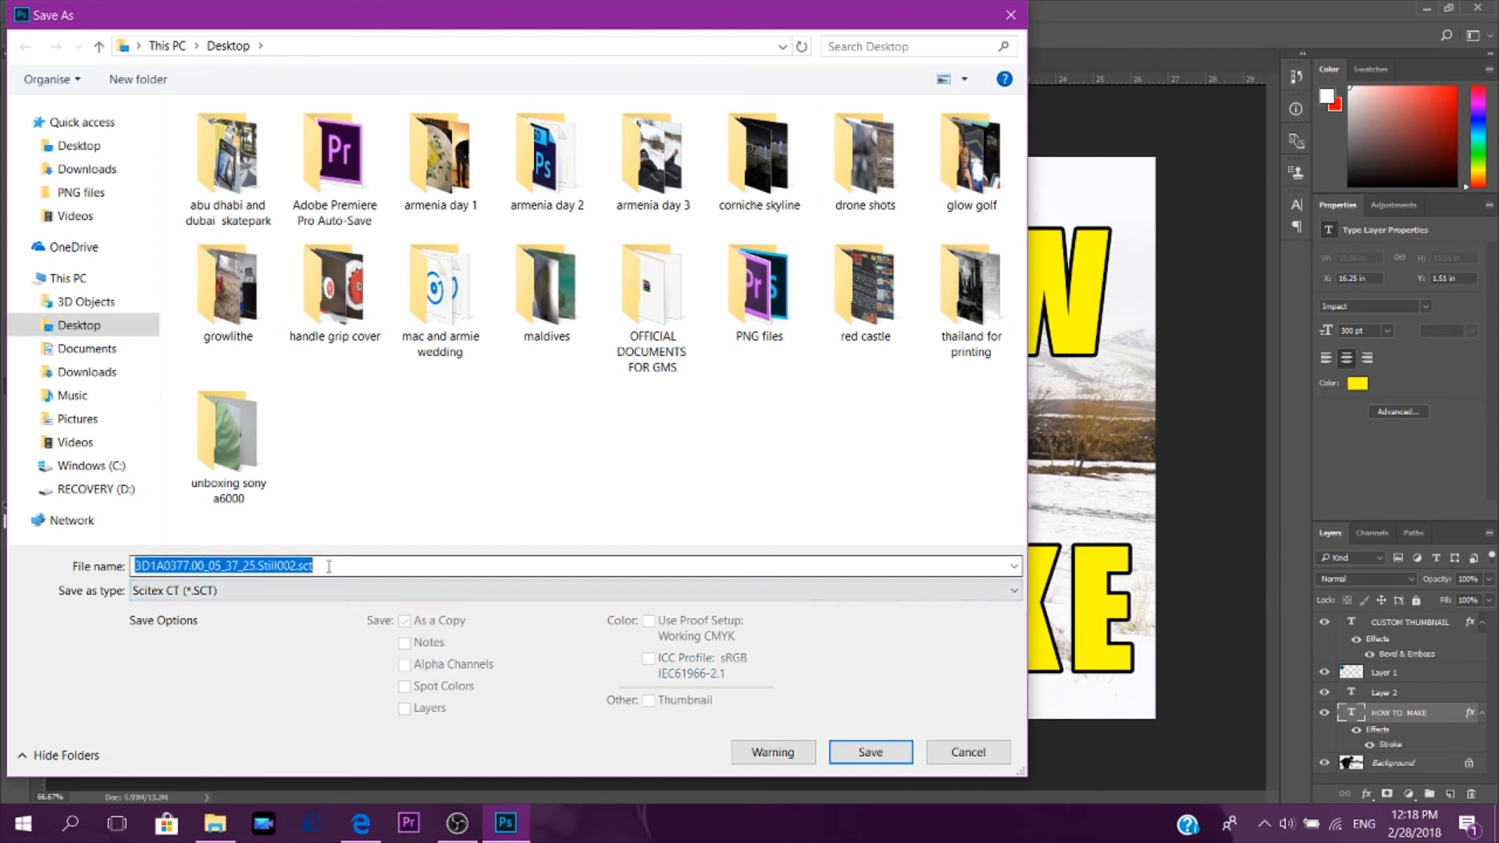
type("CUSTO")
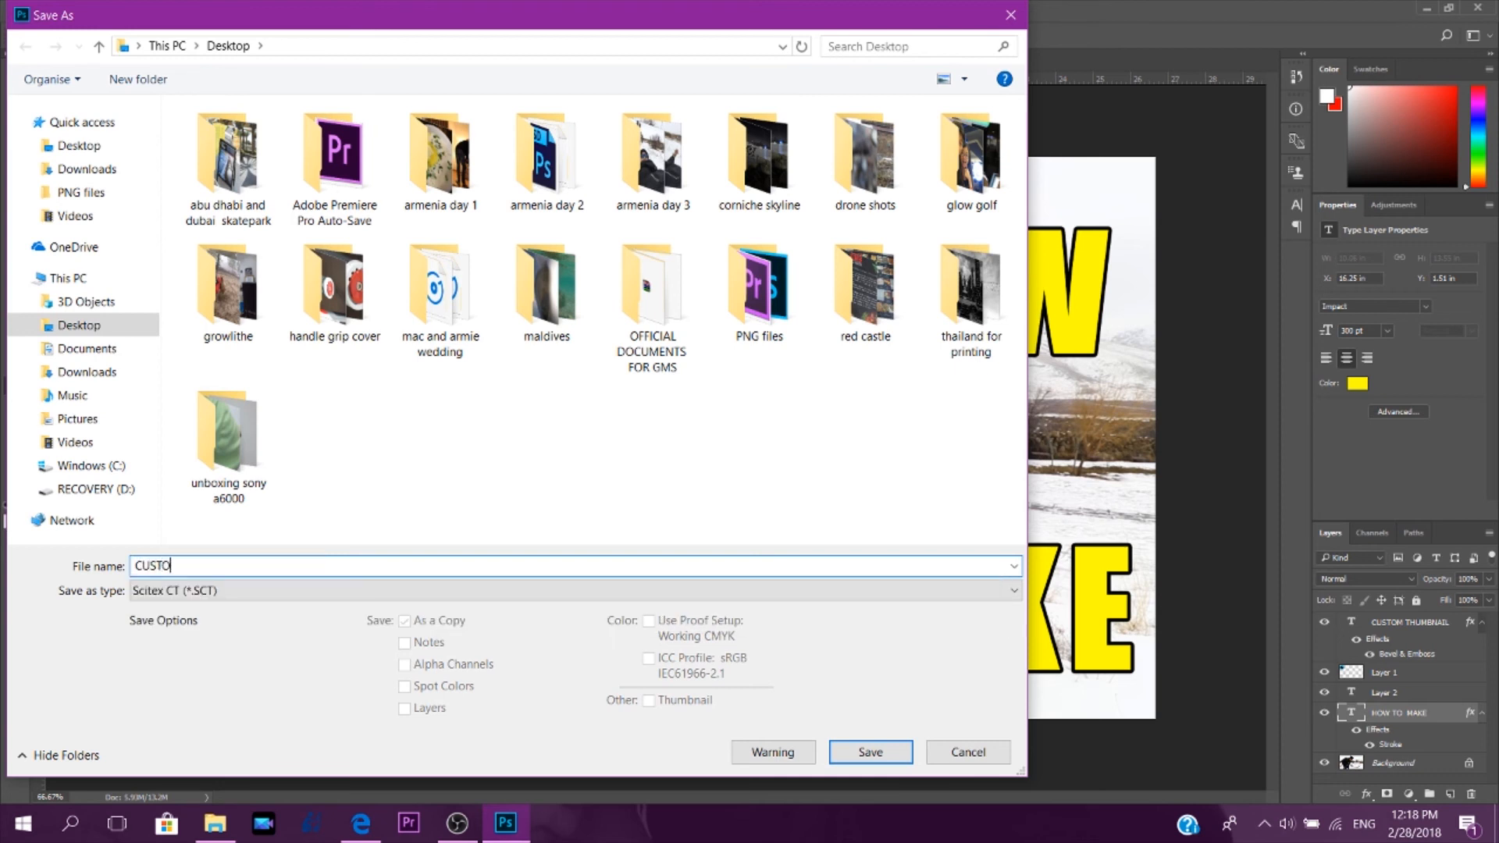
type("M THUMBNAIL")
Set the file format to JPEG and save the image at Maximum quality 12, Progressive with 3 scans.
left_click(173, 592)
left_click(186, 384)
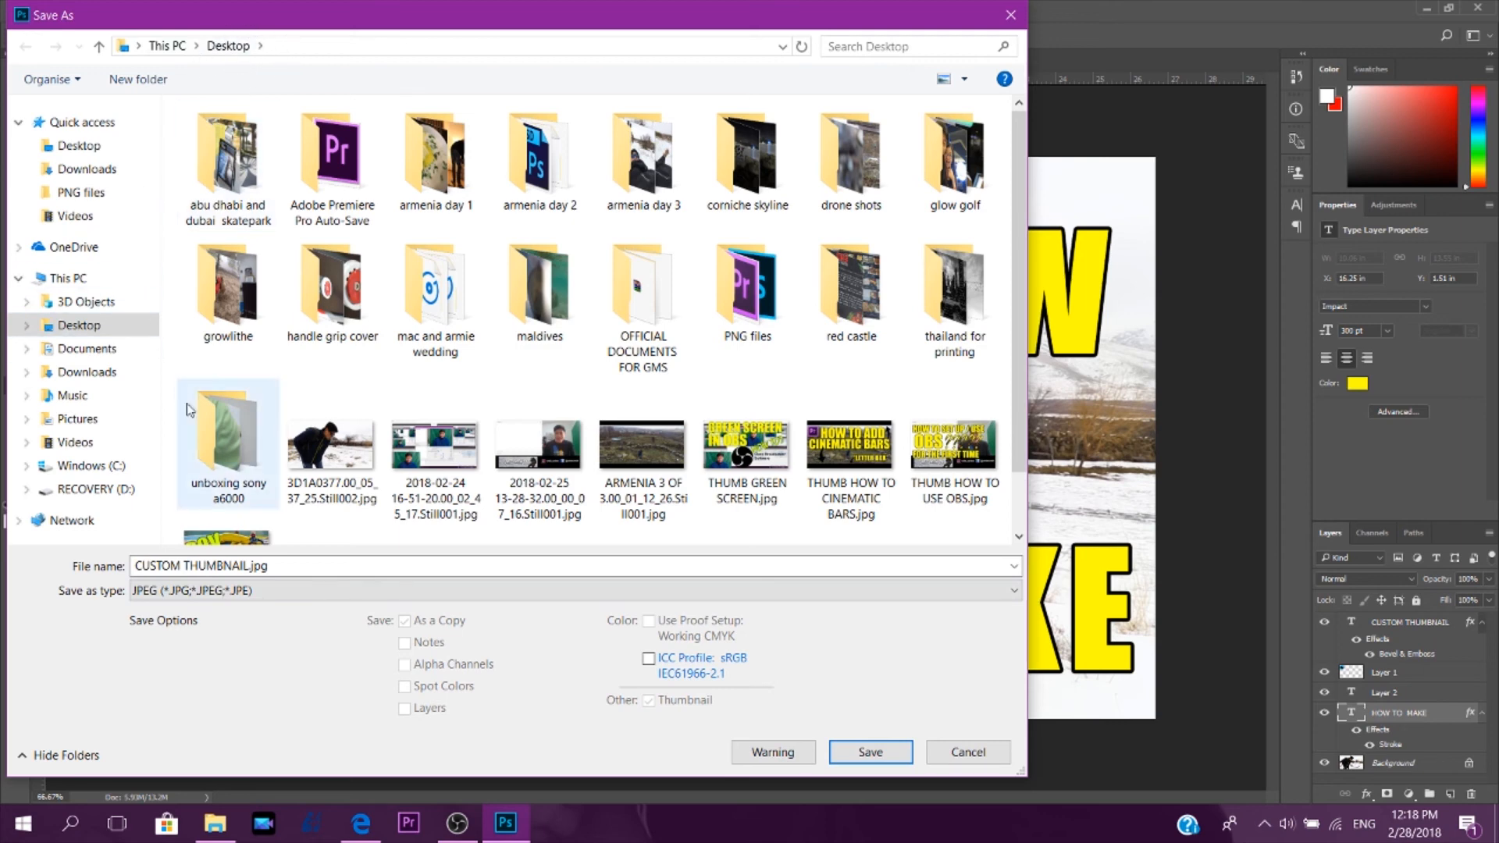
left_click(880, 755)
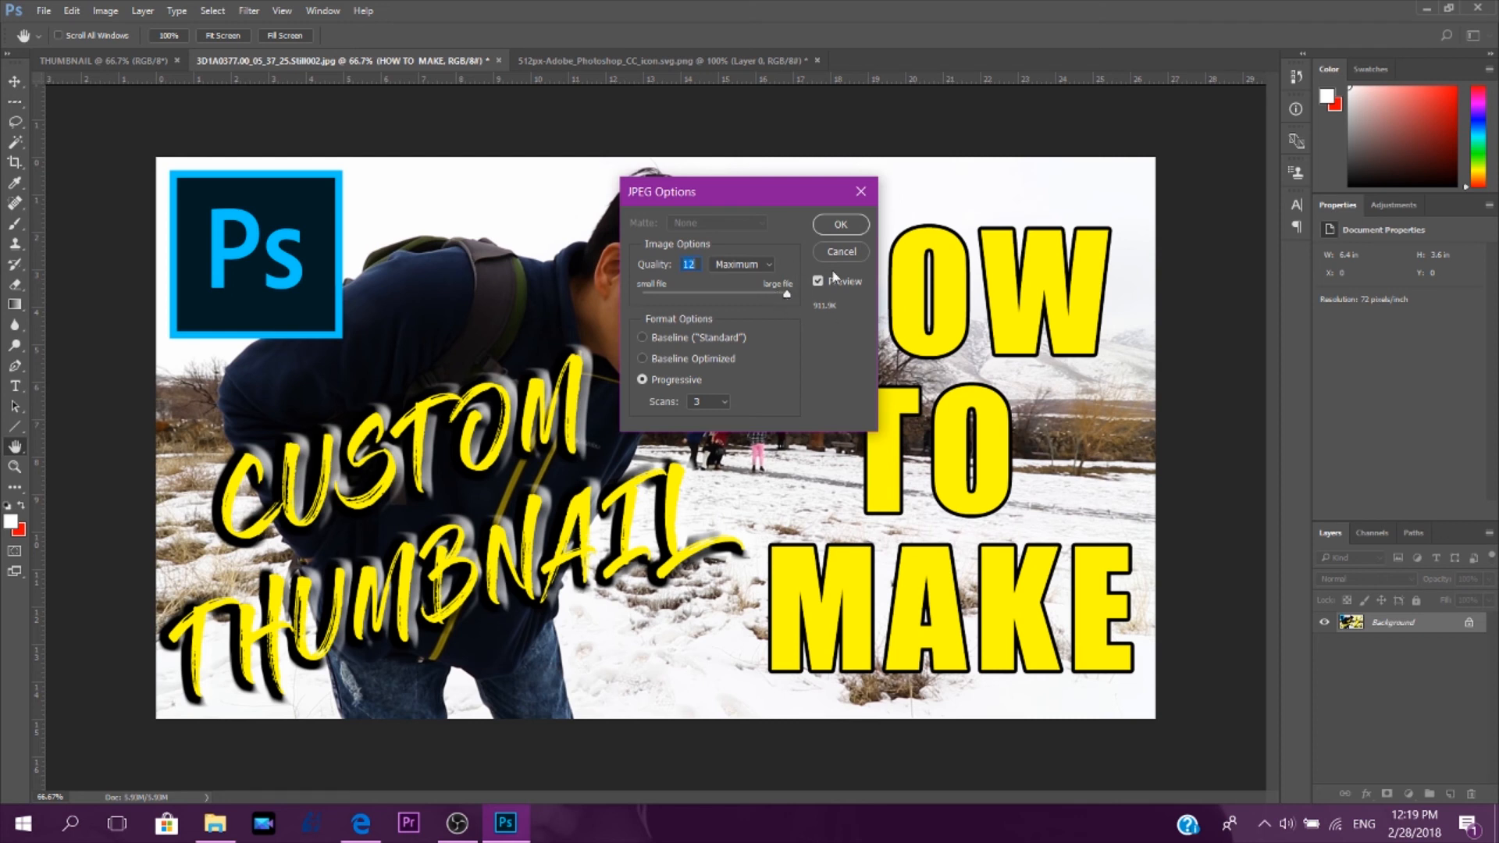
left_click(839, 225)
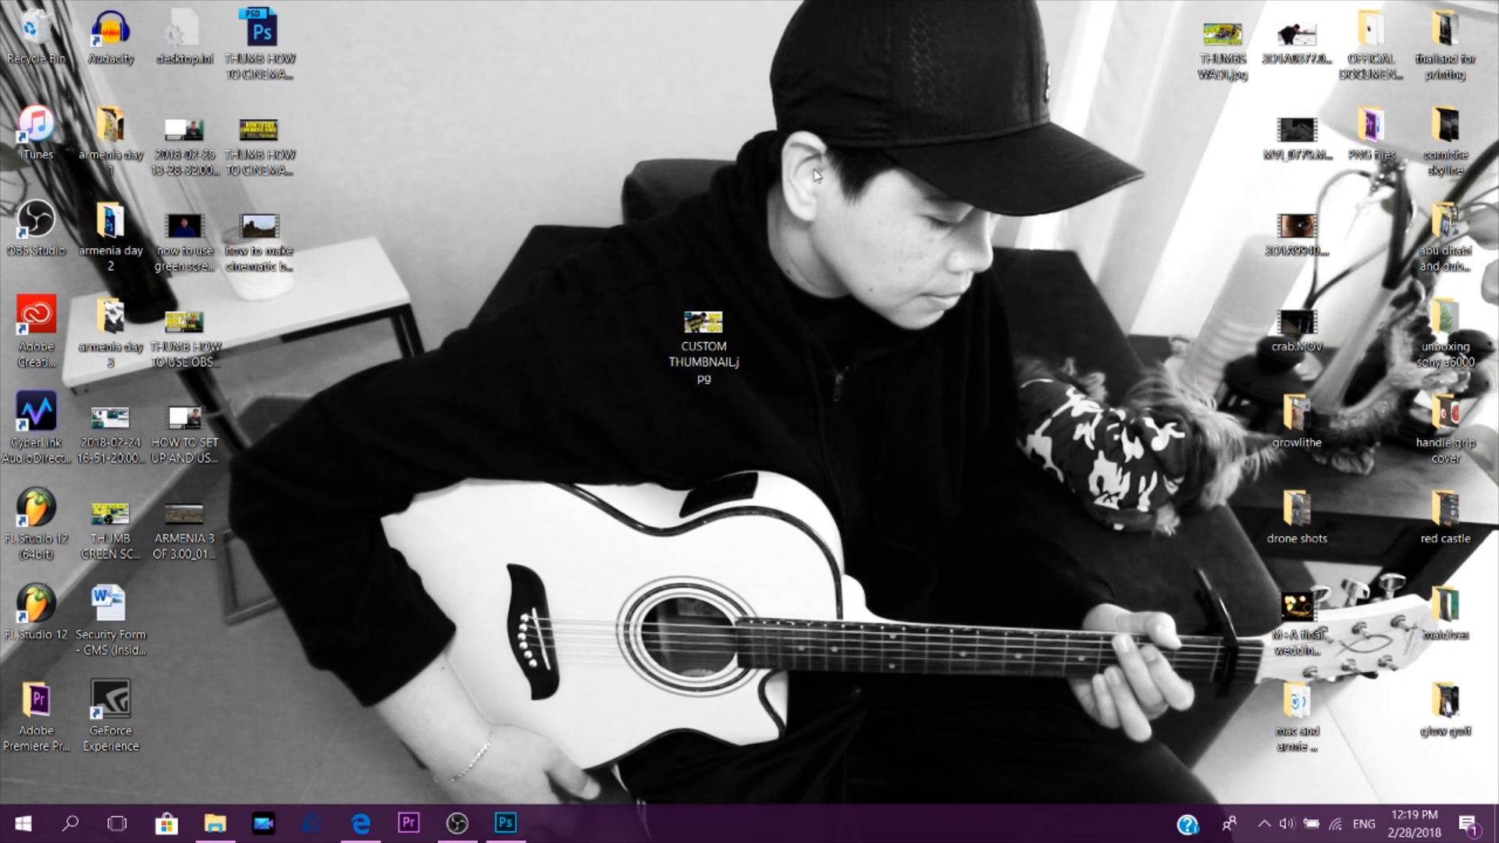
Open the saved CUSTOM THUMBNAIL.jpg from the desktop in the image viewer.
double_click(716, 328)
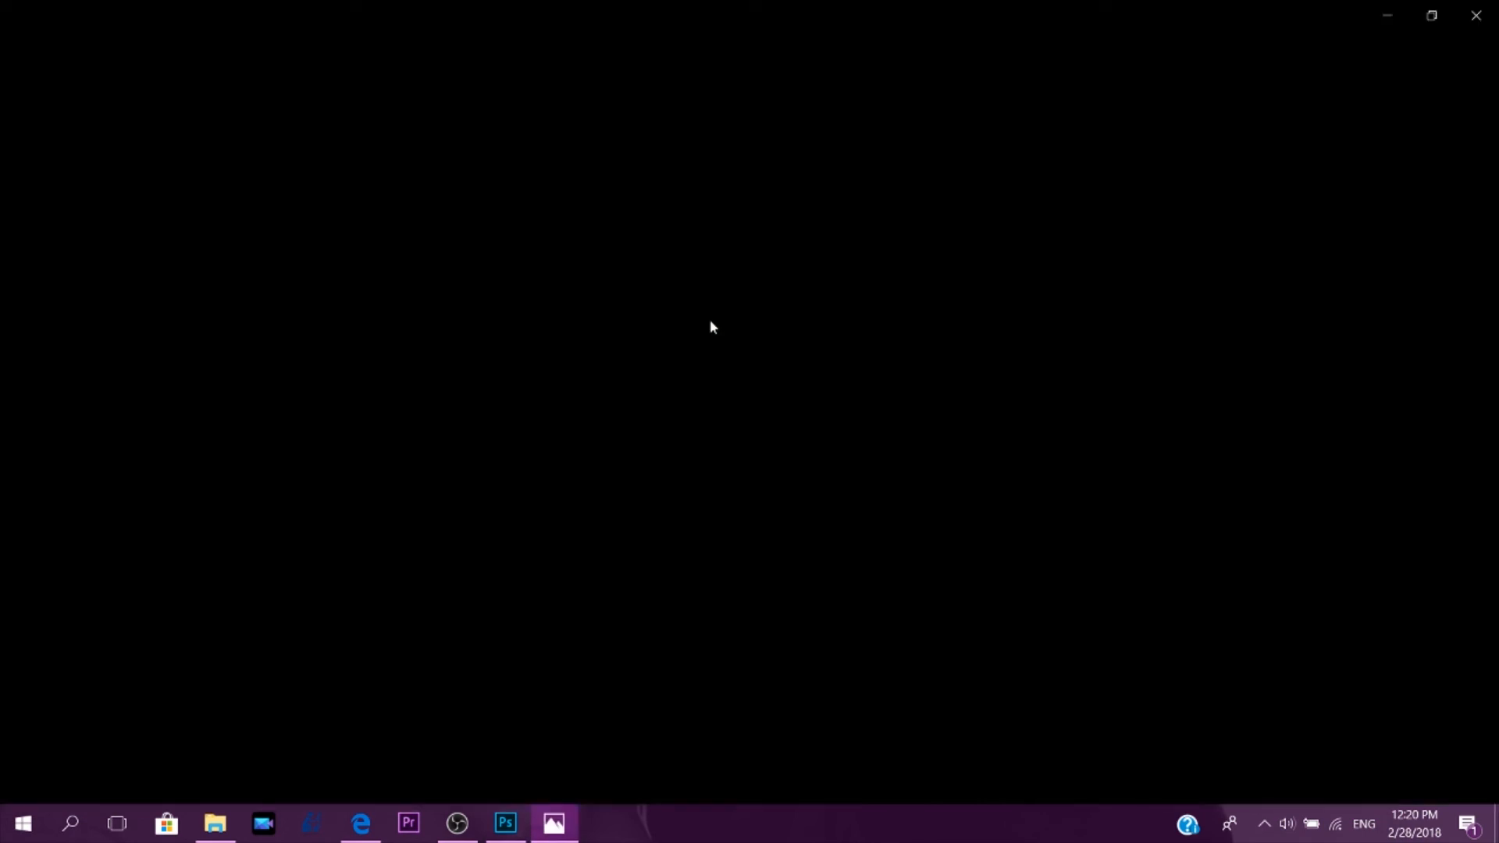